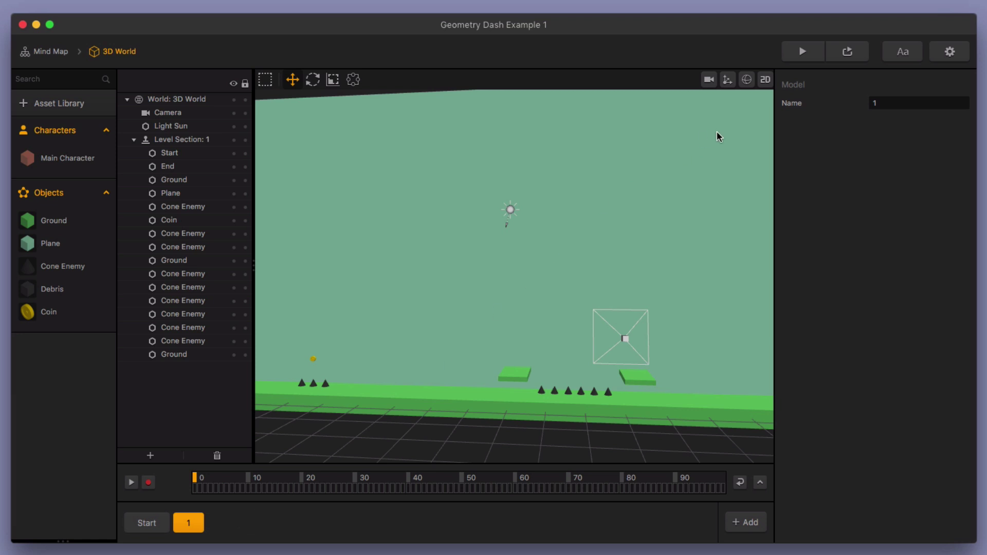
Step: Preview the game and play level section 1, jumping the red cube over the cones and across the floating platforms
{"action": "left_click", "coordinate": [808, 51]}
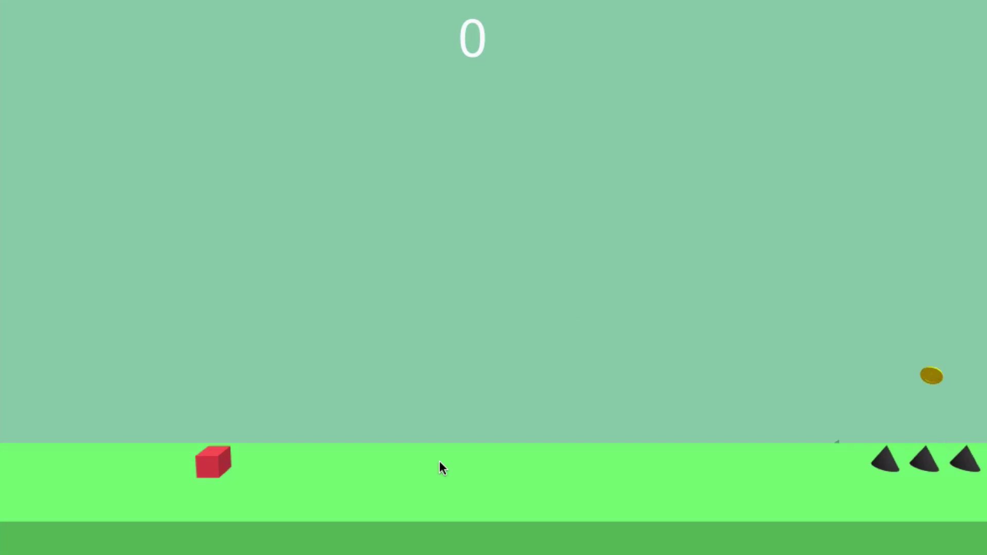
{"action": "left_click", "coordinate": [483, 480]}
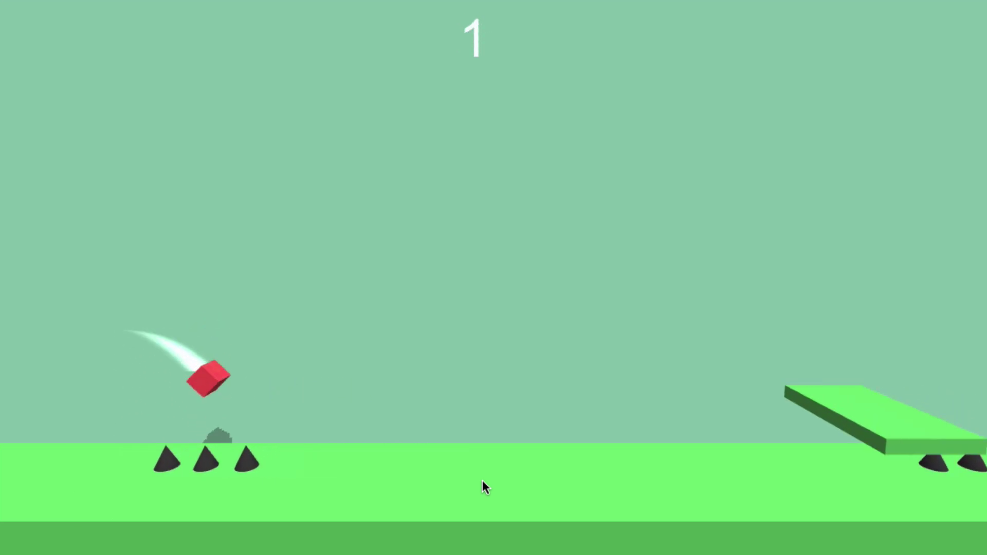
{"action": "left_click", "coordinate": [482, 481]}
{"action": "left_click", "coordinate": [486, 459]}
{"action": "left_click", "coordinate": [483, 458]}
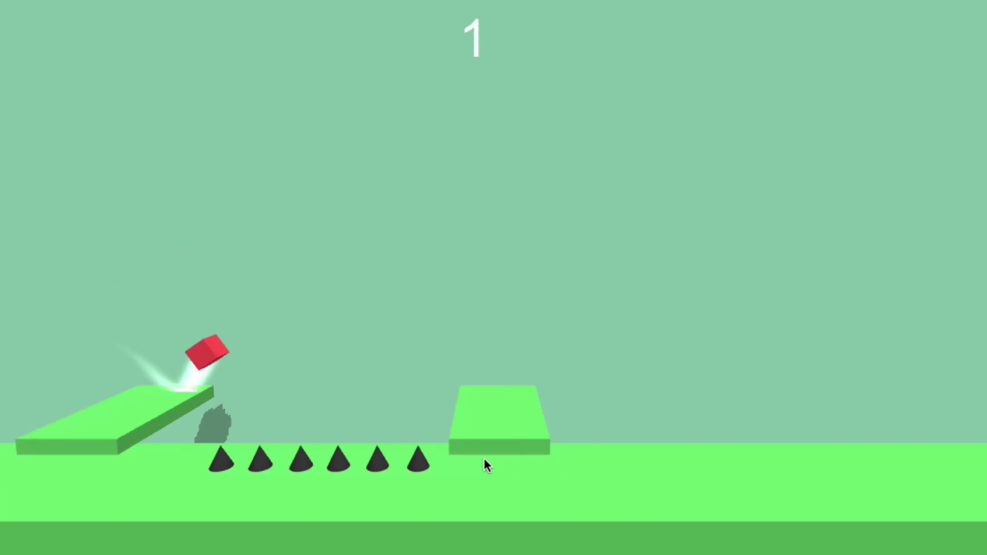
{"action": "left_click", "coordinate": [482, 458]}
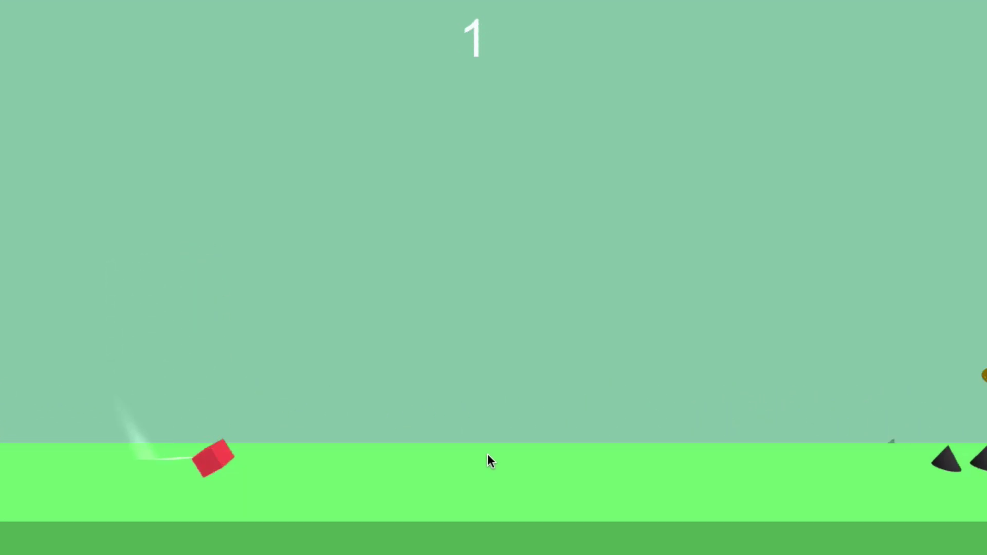
{"action": "left_click", "coordinate": [572, 492]}
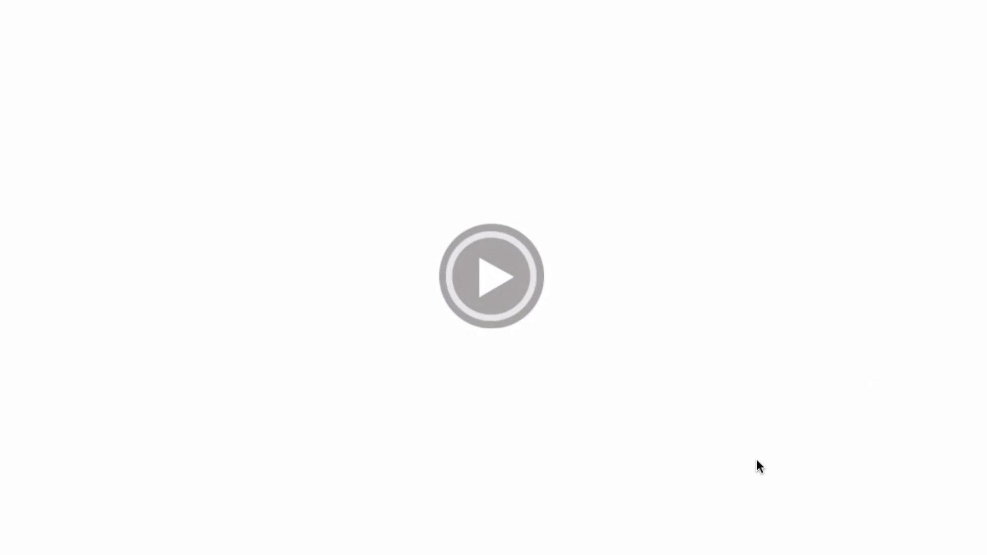
{"action": "left_click", "coordinate": [502, 283]}
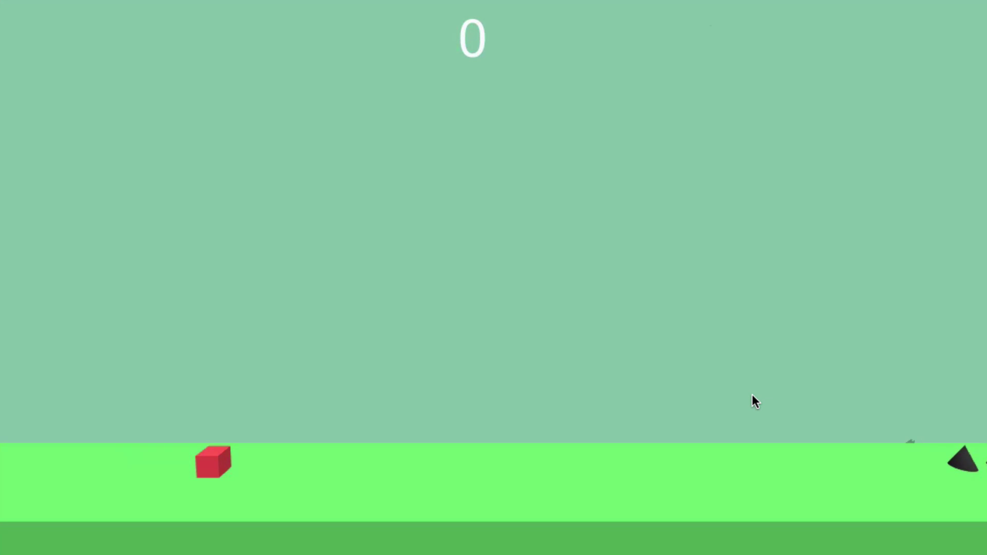
{"action": "left_click", "coordinate": [693, 474]}
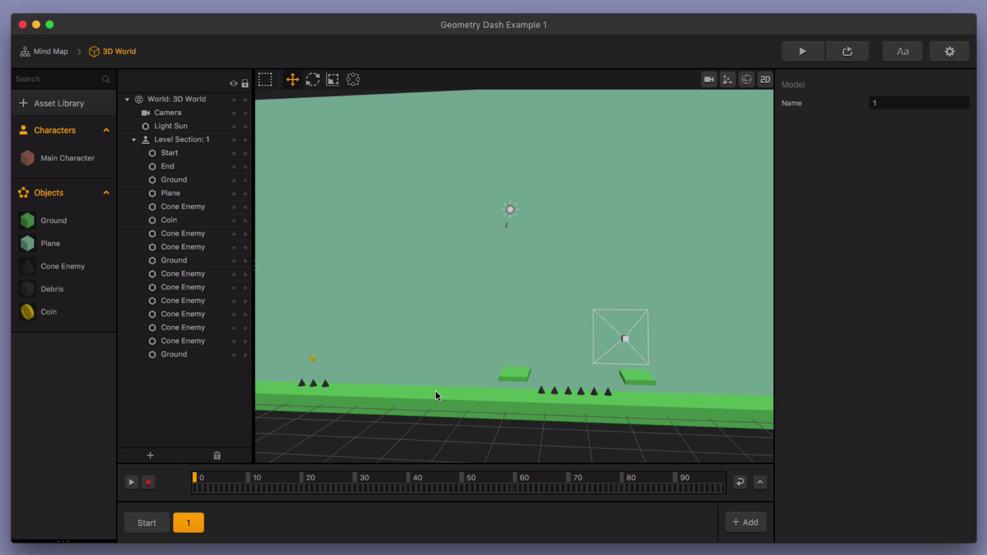
Step: Scale the floating ground platform just before the six cones vertically to about 0.99, making it a tall block
{"action": "scroll", "coordinate": [536, 335], "scroll_direction": "up", "scroll_amount": 1}
{"action": "scroll", "coordinate": [526, 390], "scroll_direction": "up", "scroll_amount": 3}
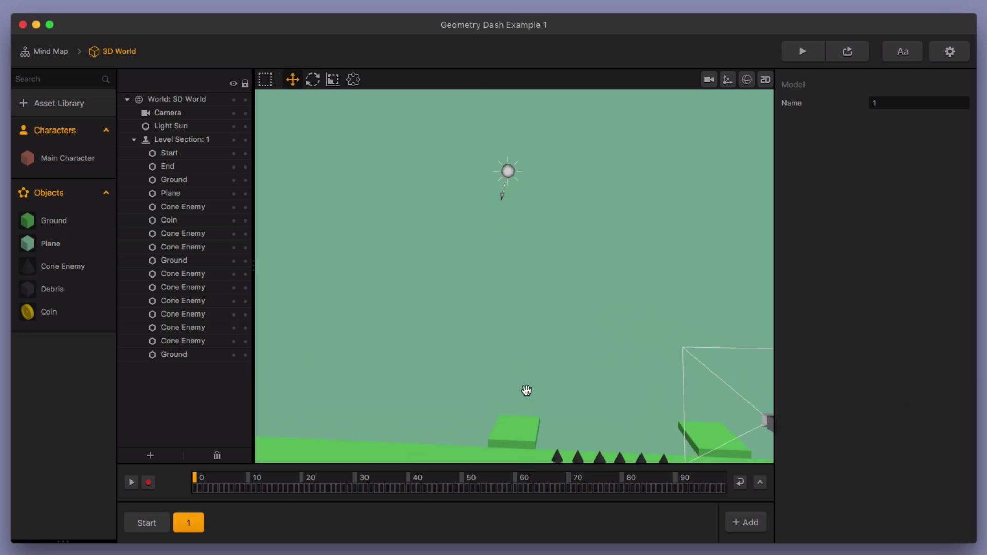
{"action": "left_click_drag", "start_coordinate": [527, 390], "coordinate": [460, 344]}
{"action": "scroll", "coordinate": [511, 340], "scroll_direction": "up", "scroll_amount": 2}
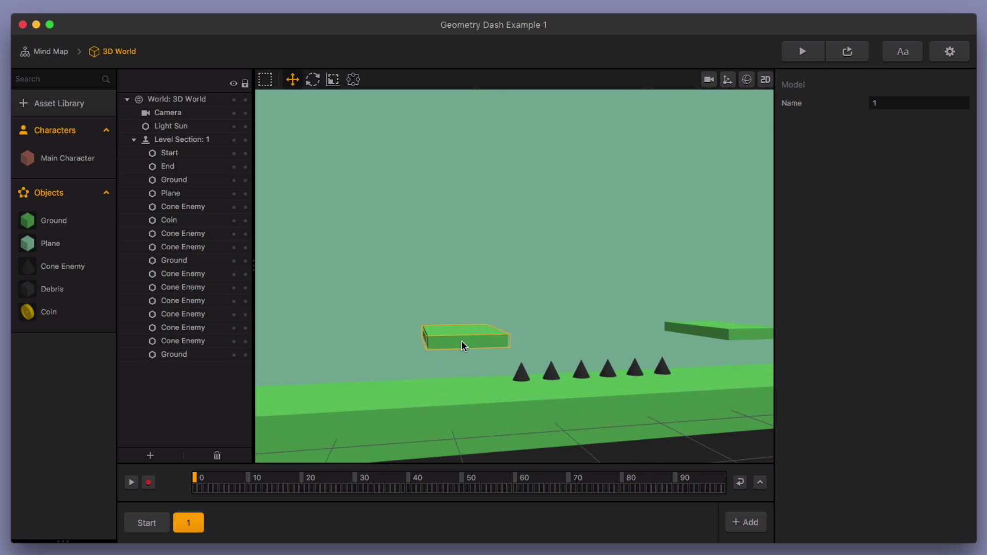
{"action": "left_click", "coordinate": [461, 340]}
{"action": "left_click", "coordinate": [333, 79]}
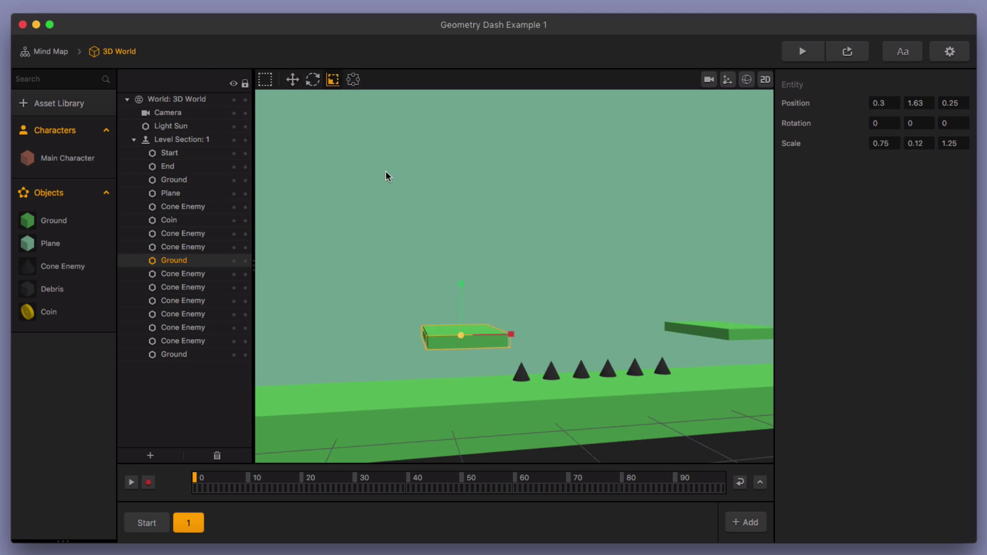
{"action": "left_click_drag", "start_coordinate": [461, 285], "coordinate": [477, 163]}
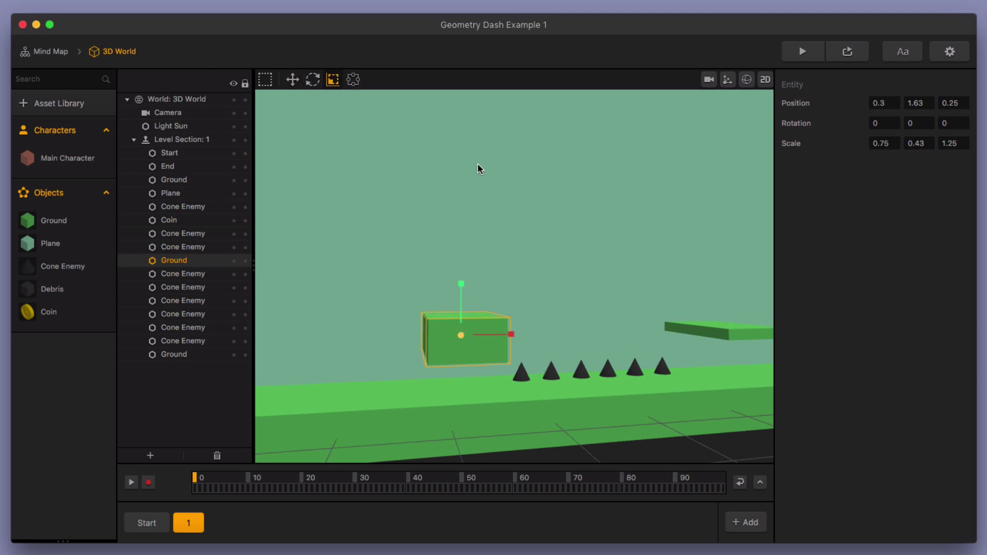
{"action": "left_click_drag", "start_coordinate": [463, 279], "coordinate": [459, 220]}
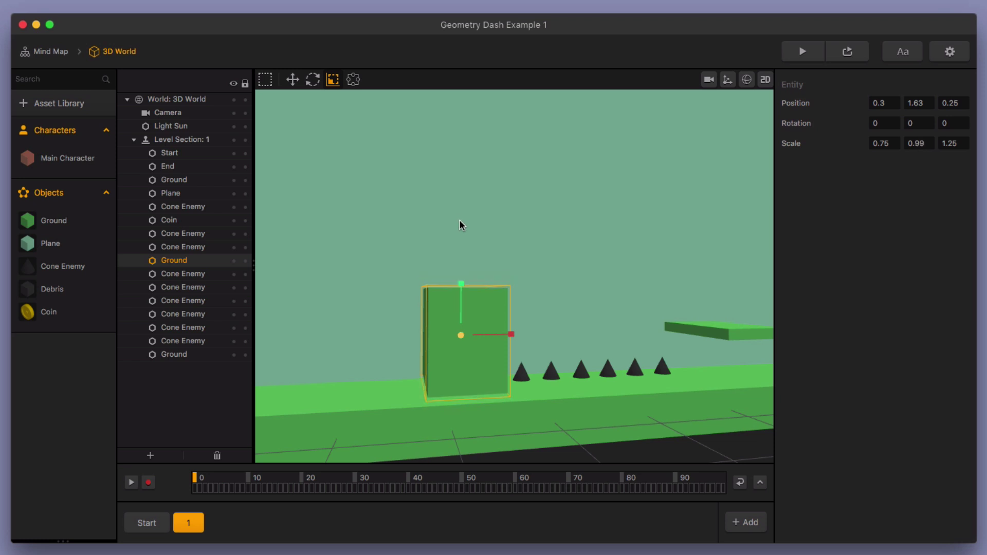
Step: Lower the tall ground block into the ground, to a Y position of about 1.39
{"action": "left_click", "coordinate": [292, 80]}
{"action": "middle_click_drag", "start_coordinate": [472, 403], "coordinate": [547, 425]}
{"action": "scroll", "coordinate": [480, 389], "scroll_direction": "up", "scroll_amount": 3}
{"action": "middle_click_drag", "start_coordinate": [482, 391], "coordinate": [431, 240]}
{"action": "left_click_drag", "start_coordinate": [378, 133], "coordinate": [385, 157]}
{"action": "middle_click_drag", "start_coordinate": [386, 157], "coordinate": [556, 392]}
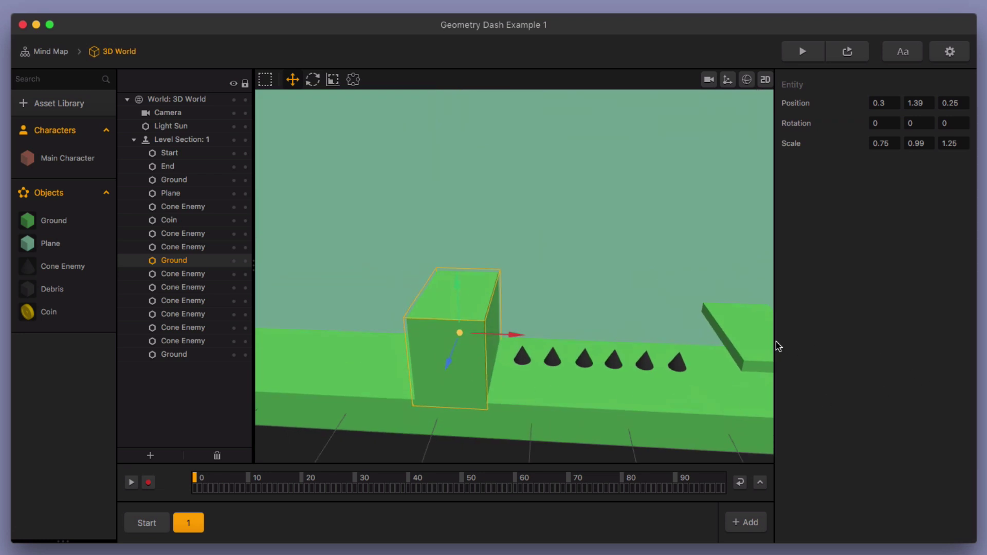
Step: Delete the floating ground platform just past the six cones
{"action": "left_click", "coordinate": [748, 338]}
{"action": "key", "text": "Delete"}
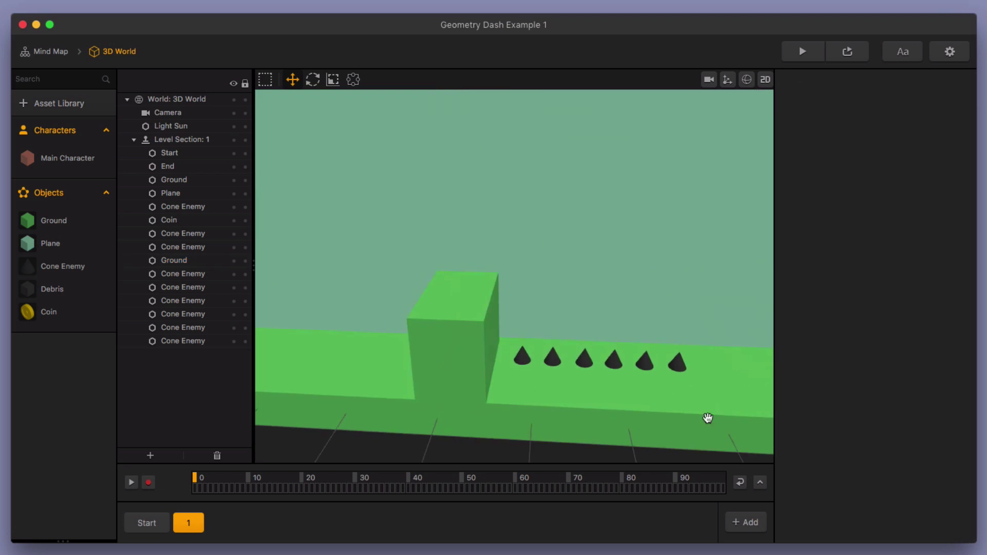
Step: Hide the scene camera in the editor view and lock it against selection
{"action": "middle_click_drag", "start_coordinate": [707, 416], "coordinate": [373, 329]}
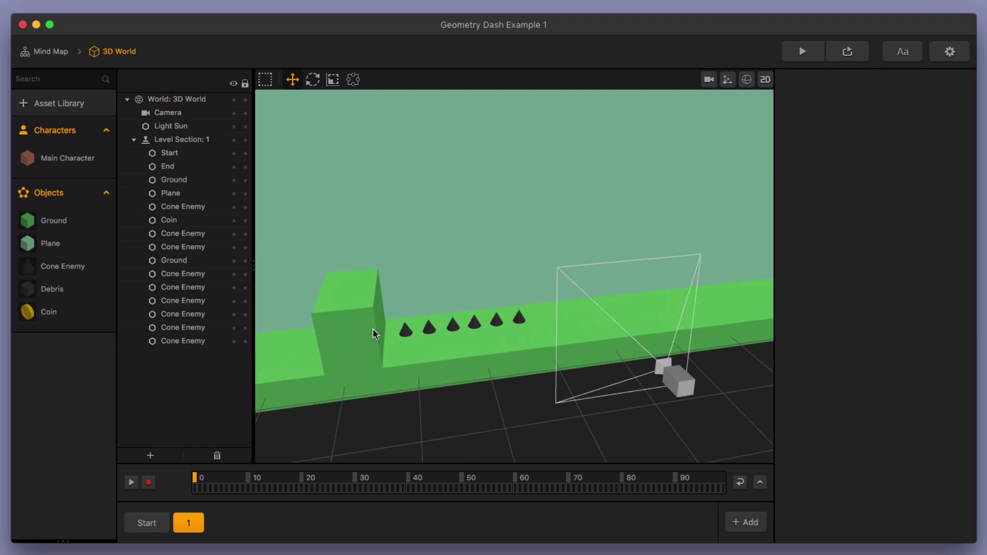
{"action": "left_click", "coordinate": [372, 329]}
{"action": "left_click", "coordinate": [671, 386]}
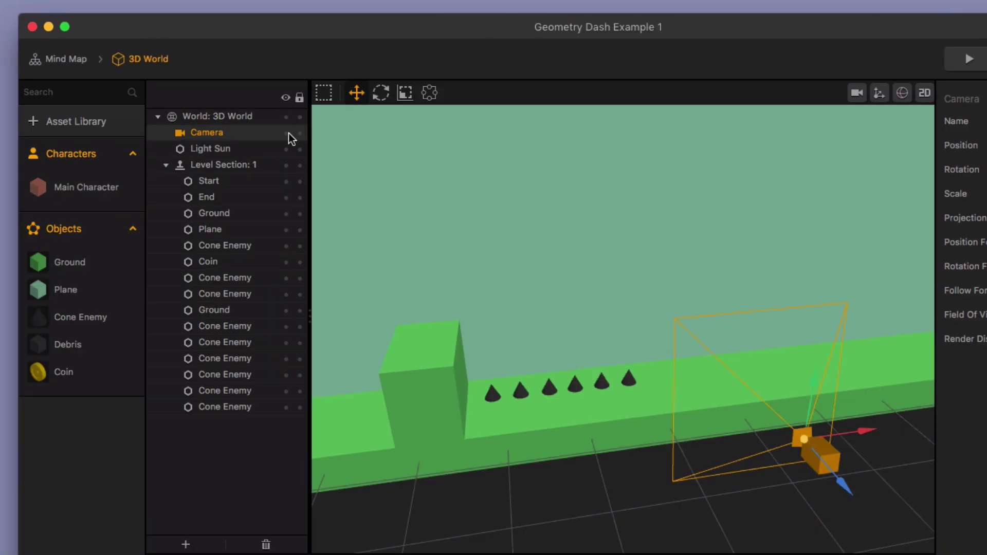
{"action": "left_click", "coordinate": [286, 133]}
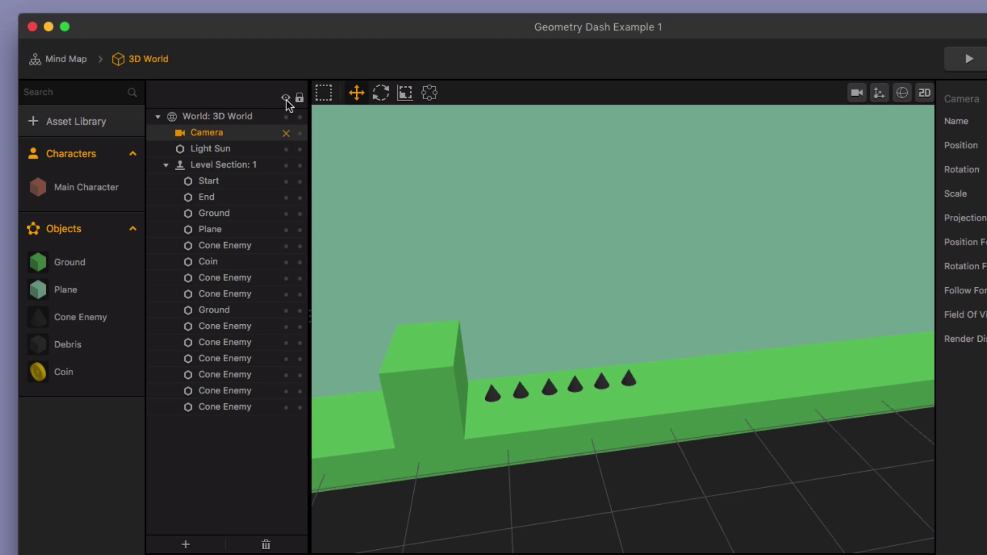
{"action": "left_click", "coordinate": [287, 136]}
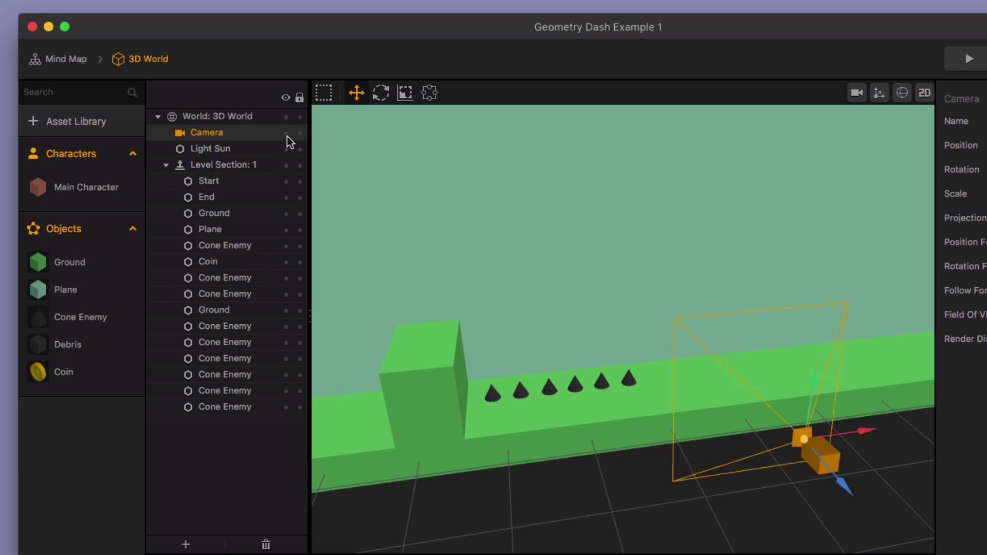
{"action": "left_click", "coordinate": [287, 137]}
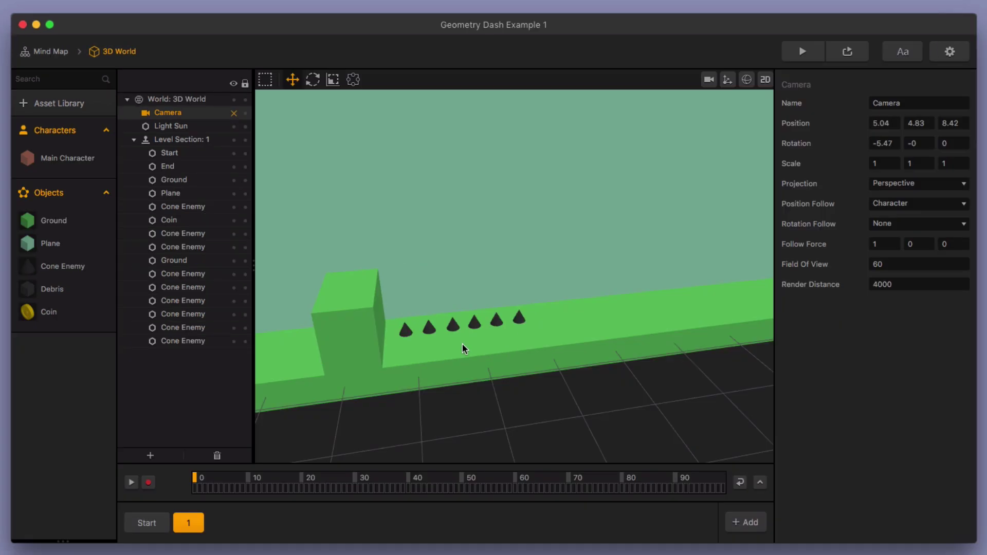
{"action": "scroll", "coordinate": [462, 343], "scroll_direction": "up", "scroll_amount": 3}
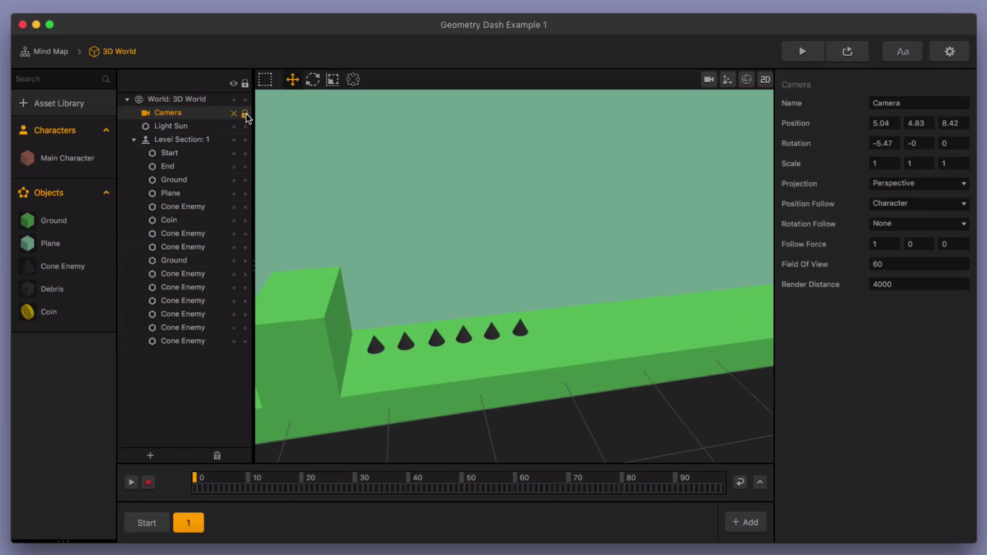
Step: Duplicate the tall ground block and move the copy along X past the six cones, to about 6.59
{"action": "left_click", "coordinate": [288, 341]}
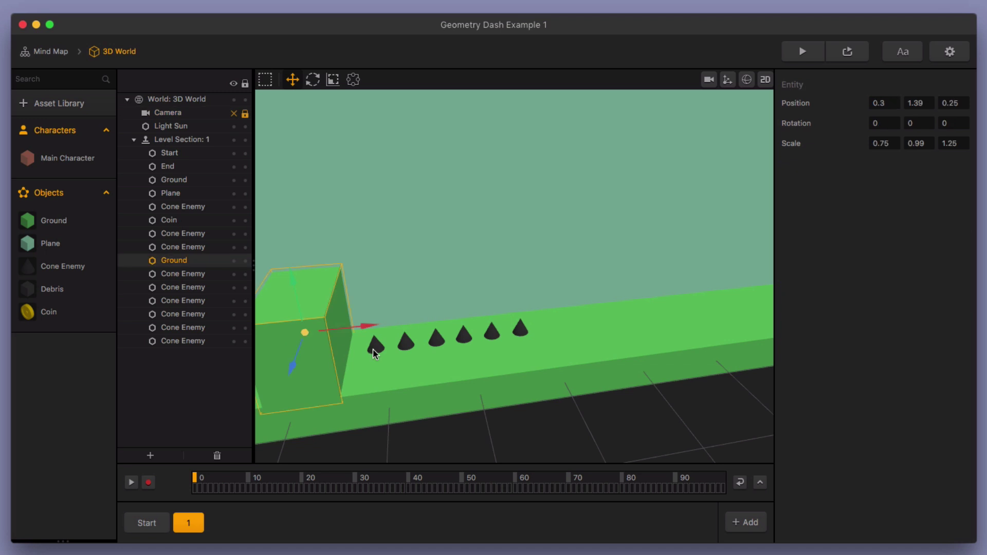
{"action": "key", "text": "super+d"}
{"action": "left_click_drag", "start_coordinate": [442, 317], "coordinate": [612, 327]}
{"action": "scroll", "coordinate": [585, 333], "scroll_direction": "down", "scroll_amount": 3}
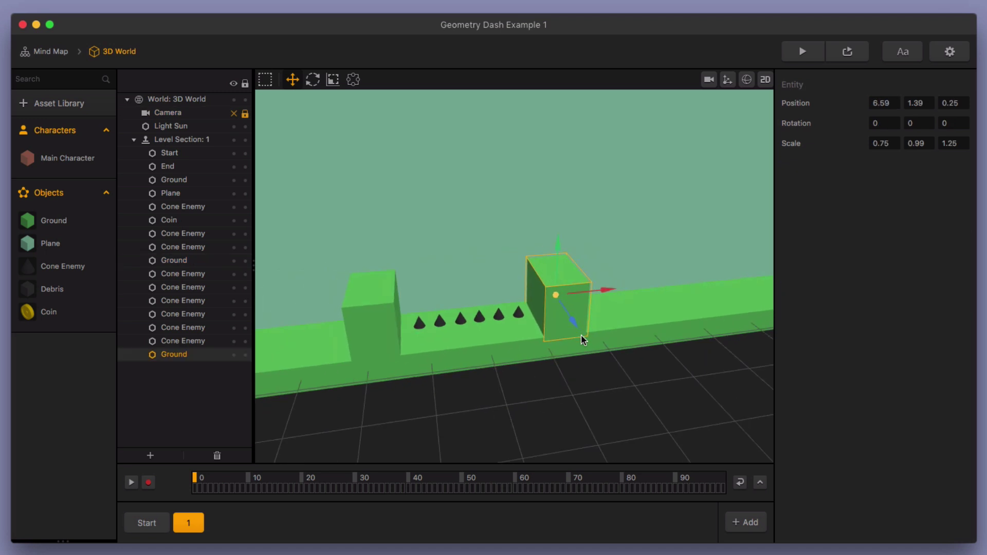
{"action": "middle_click_drag", "start_coordinate": [581, 335], "coordinate": [389, 324]}
{"action": "scroll", "coordinate": [387, 322], "scroll_direction": "up", "scroll_amount": 3}
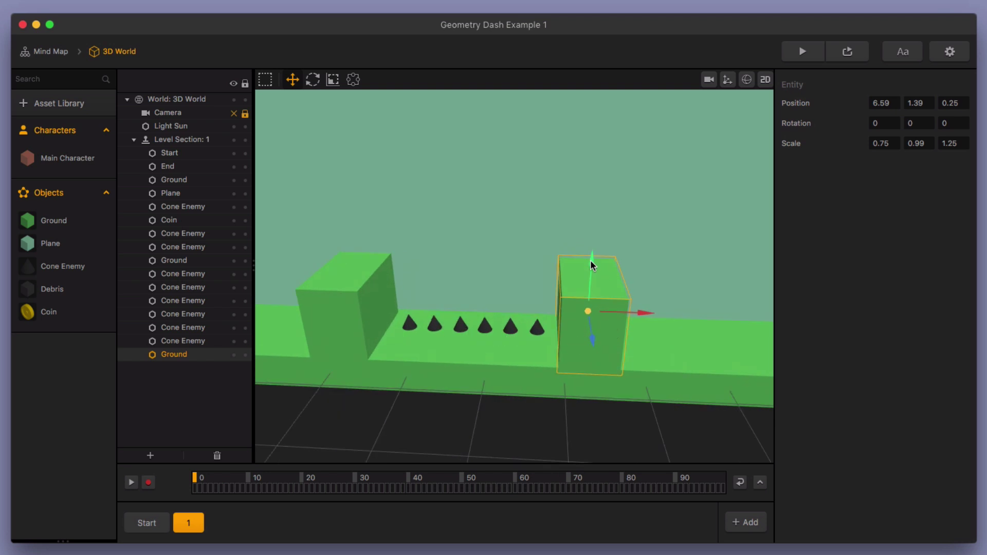
{"action": "scroll", "coordinate": [585, 320], "scroll_direction": "down", "scroll_amount": 3}
{"action": "middle_click_drag", "start_coordinate": [573, 331], "coordinate": [446, 406]}
{"action": "scroll", "coordinate": [402, 335], "scroll_direction": "down", "scroll_amount": 5}
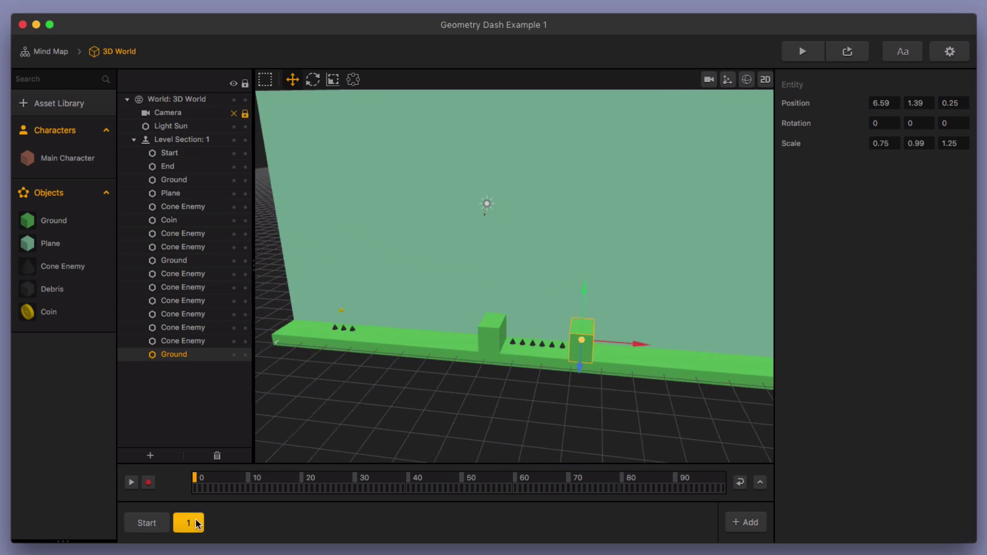
Step: Playtest the level up to the tall blocks in the preview and close the preview
{"action": "left_click", "coordinate": [486, 476]}
{"action": "left_click", "coordinate": [485, 480]}
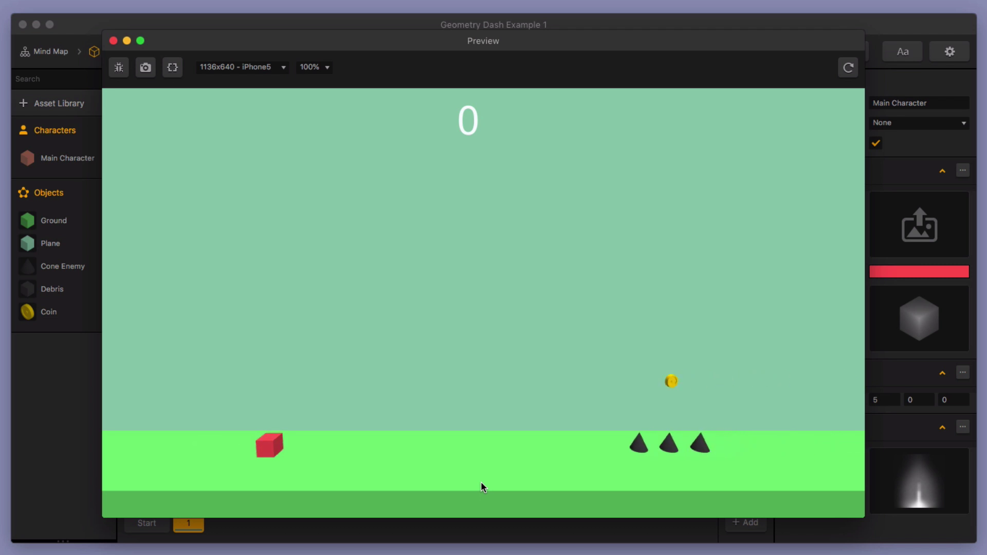
{"action": "left_click", "coordinate": [480, 481]}
{"action": "left_click", "coordinate": [479, 484]}
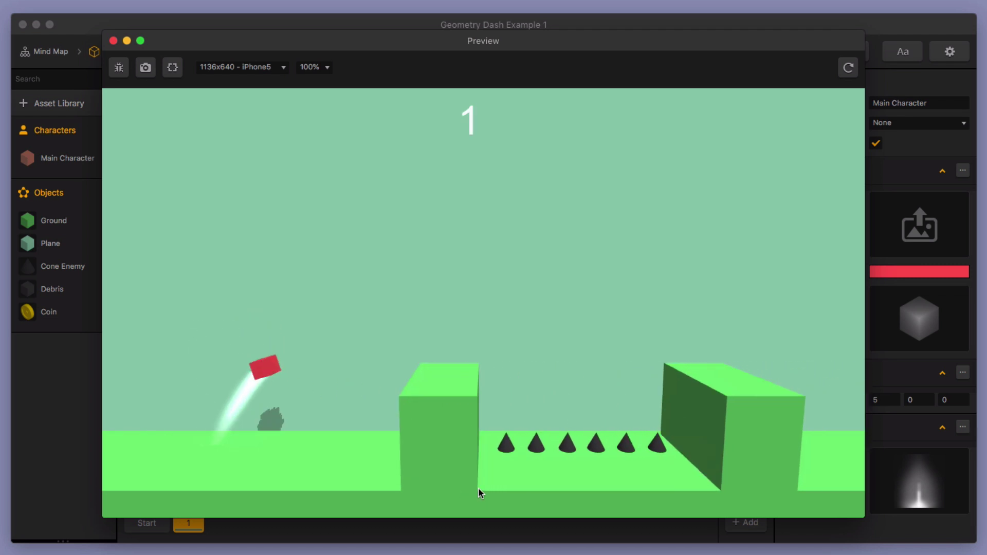
{"action": "left_click", "coordinate": [113, 41]}
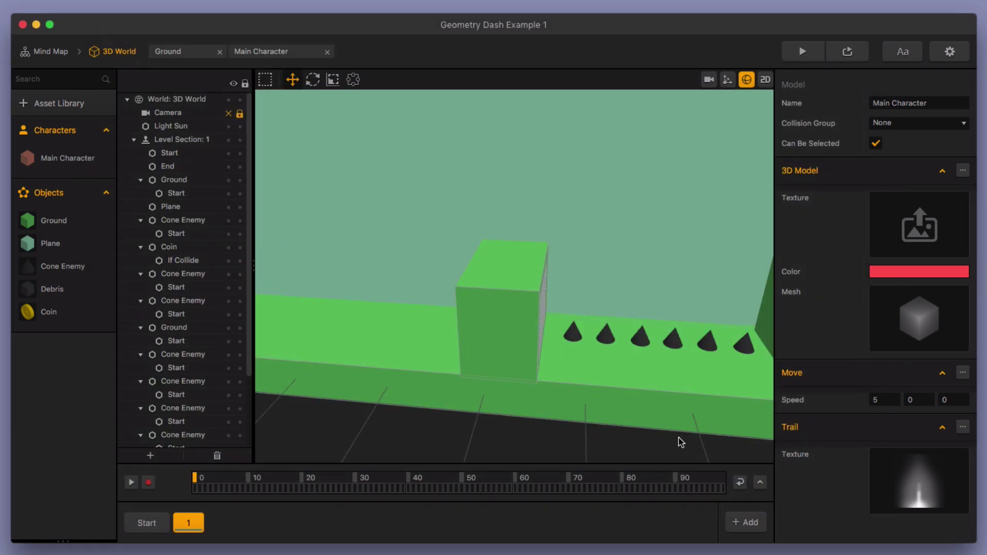
Step: Hide the nested nodes listed under the scene's objects in the hierarchy
{"action": "middle_click_drag", "start_coordinate": [632, 402], "coordinate": [538, 392]}
{"action": "scroll", "coordinate": [537, 392], "scroll_direction": "up", "scroll_amount": 3}
{"action": "left_click", "coordinate": [747, 79]}
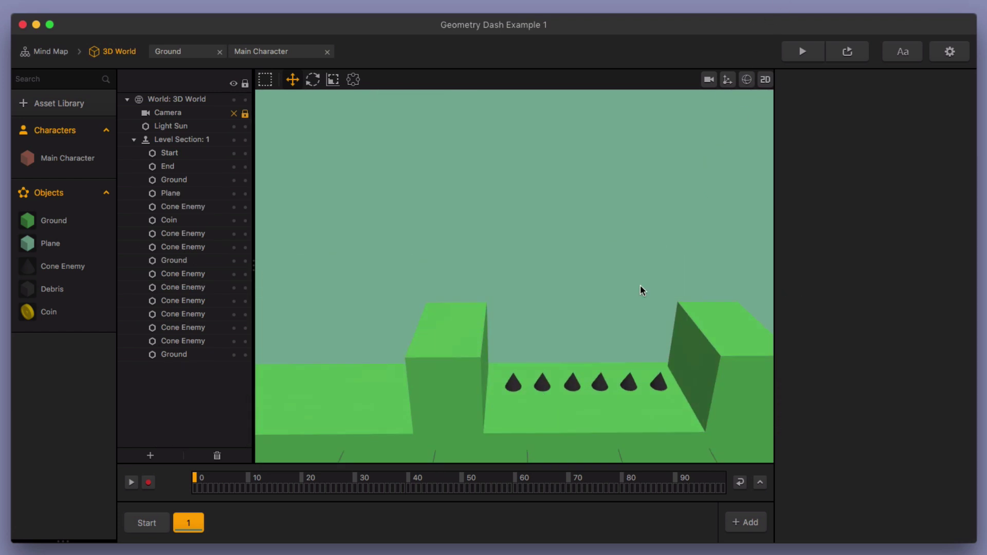
Step: Duplicate both tall ground blocks with the six cones between them, and move the copies along X toward the level start, against the originals
{"action": "left_click", "coordinate": [414, 244]}
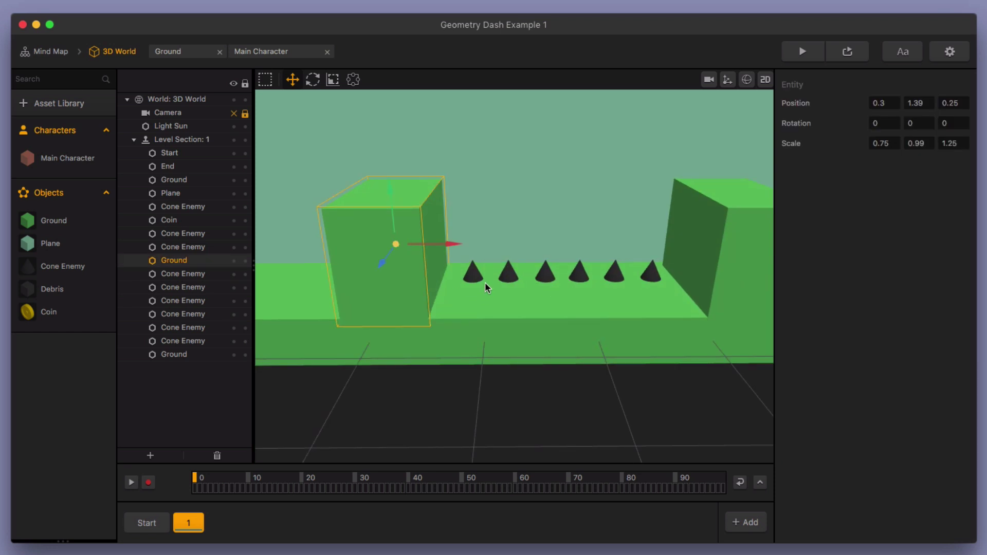
{"action": "left_click", "coordinate": [473, 274], "text": "shift"}
{"action": "left_click", "coordinate": [509, 277], "text": "shift"}
{"action": "left_click", "coordinate": [552, 280], "text": "shift"}
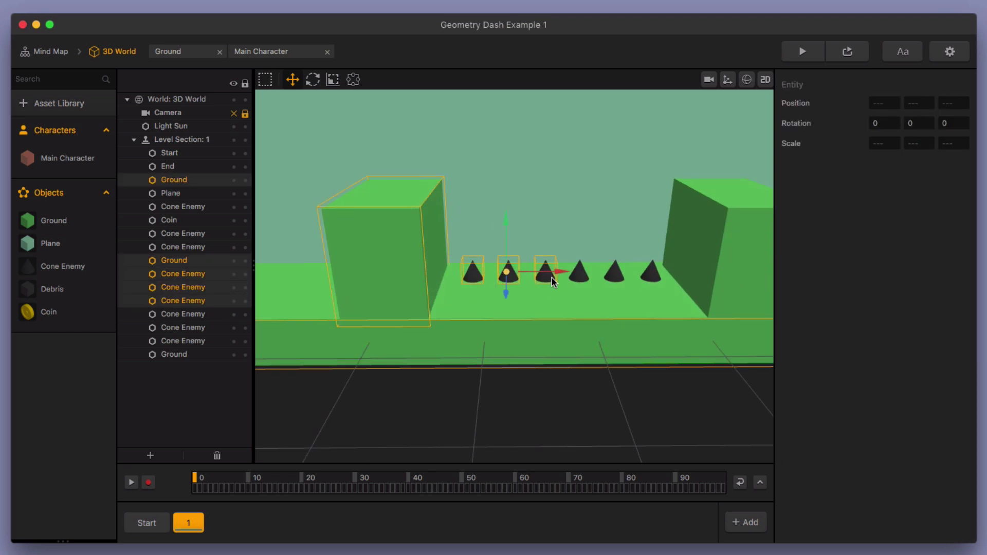
{"action": "left_click", "coordinate": [573, 298], "text": "shift"}
{"action": "left_click", "coordinate": [582, 272], "text": "shift"}
{"action": "left_click", "coordinate": [620, 275], "text": "shift"}
{"action": "left_click", "coordinate": [650, 278], "text": "shift"}
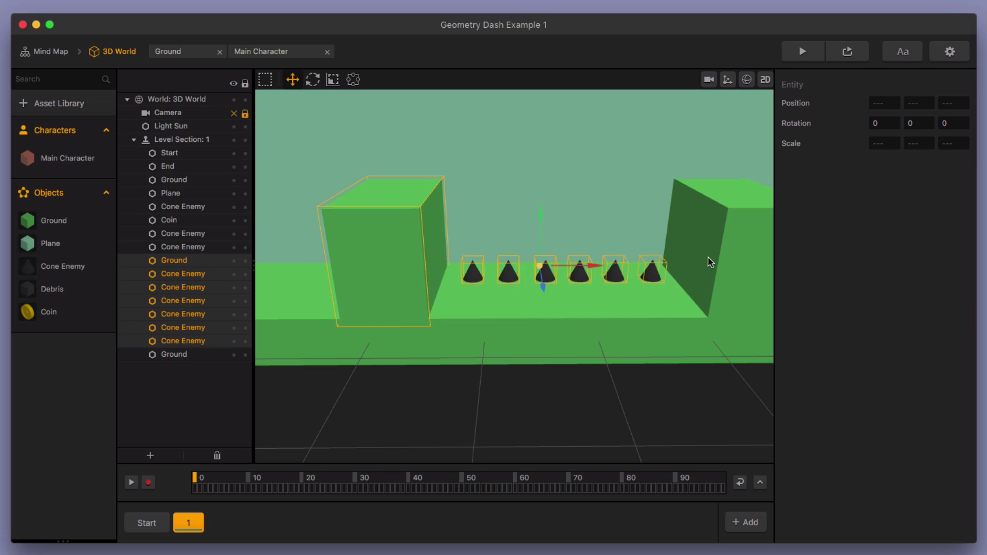
{"action": "left_click", "coordinate": [708, 258], "text": "shift"}
{"action": "scroll", "coordinate": [677, 294], "scroll_direction": "down", "scroll_amount": 5}
{"action": "middle_click_drag", "start_coordinate": [643, 214], "coordinate": [626, 273]}
{"action": "scroll", "coordinate": [626, 273], "scroll_direction": "down", "scroll_amount": 8}
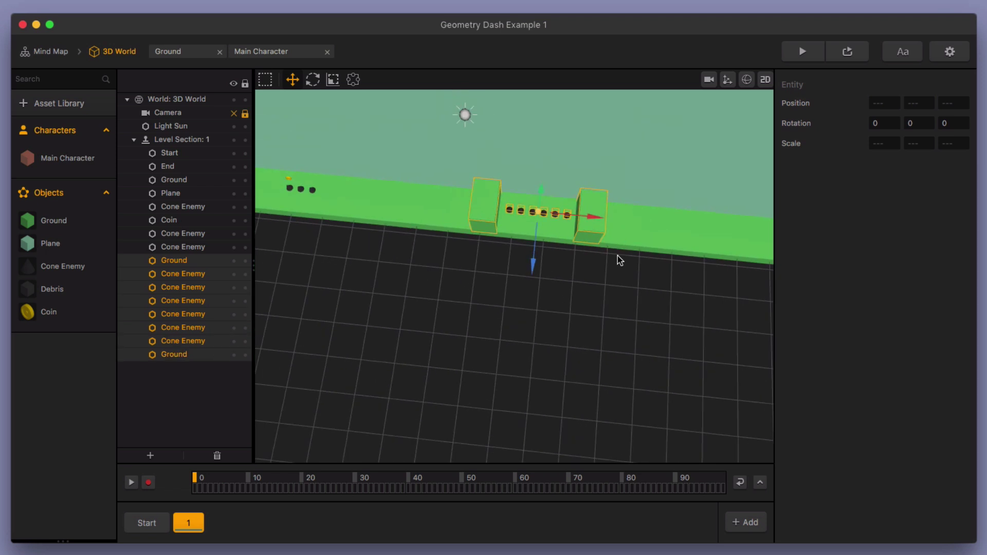
{"action": "key", "text": "super+d"}
{"action": "middle_click_drag", "start_coordinate": [502, 231], "coordinate": [523, 221]}
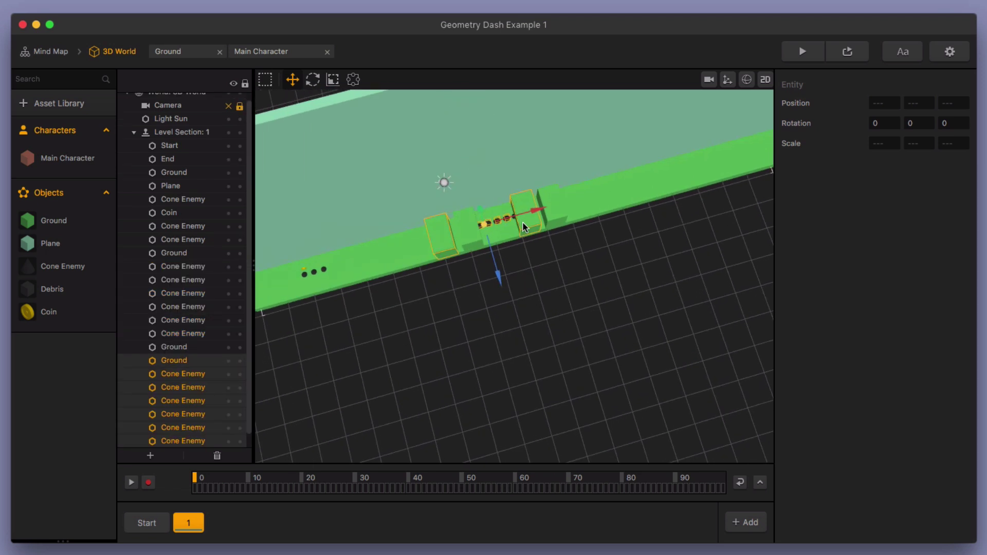
{"action": "left_click_drag", "start_coordinate": [525, 211], "coordinate": [457, 233]}
{"action": "middle_click_drag", "start_coordinate": [456, 233], "coordinate": [485, 307]}
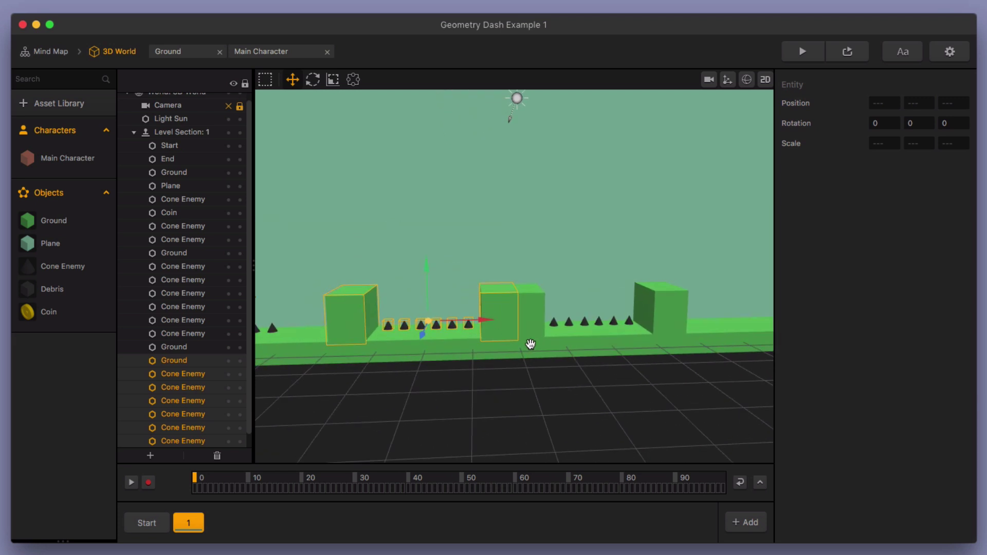
Step: Select the tall block just before the last row of six cones, those cones and the block at the end, and duplicate them together
{"action": "middle_click_drag", "start_coordinate": [530, 344], "coordinate": [462, 352]}
{"action": "left_click", "coordinate": [502, 327]}
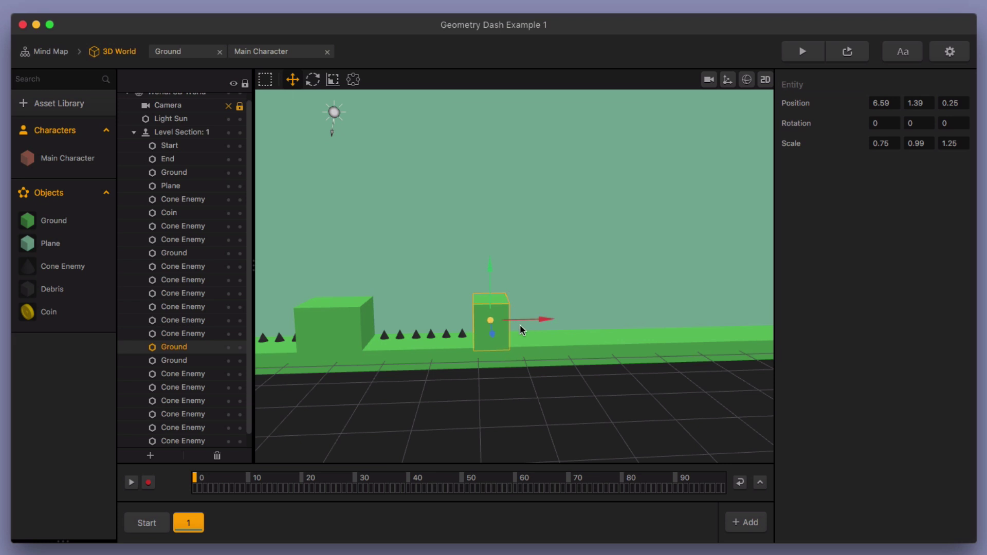
{"action": "scroll", "coordinate": [466, 354], "scroll_direction": "up", "scroll_amount": 3}
{"action": "mouse_move", "coordinate": [465, 354]}
{"action": "middle_mouse_down"}
{"action": "mouse_move", "coordinate": [465, 381]}
{"action": "mouse_move", "coordinate": [442, 347]}
{"action": "mouse_move", "coordinate": [594, 336]}
{"action": "mouse_move", "coordinate": [459, 352]}
{"action": "middle_mouse_up"}
{"action": "scroll", "coordinate": [544, 347], "scroll_direction": "down", "scroll_amount": 5}
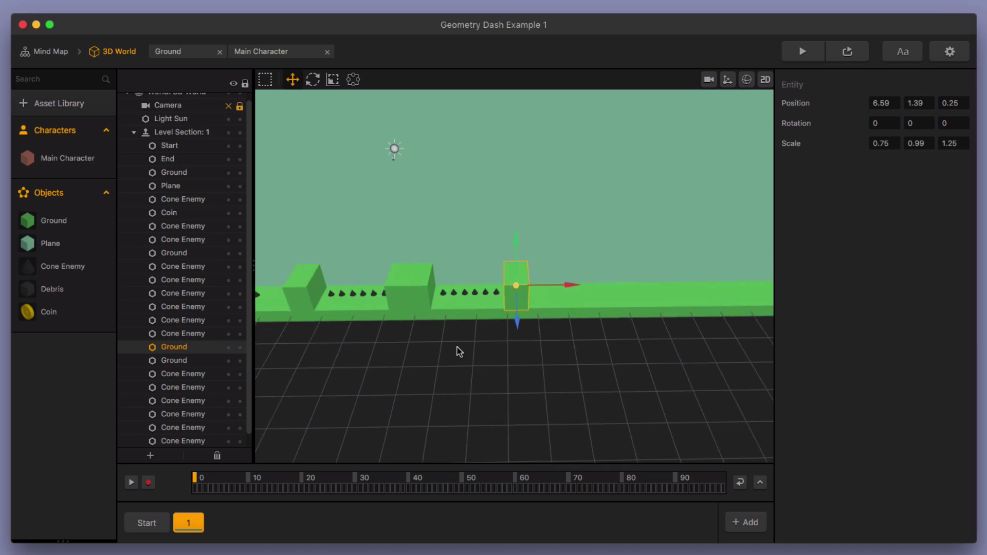
{"action": "left_click", "coordinate": [417, 289]}
{"action": "scroll", "coordinate": [455, 323], "scroll_direction": "up", "scroll_amount": 5}
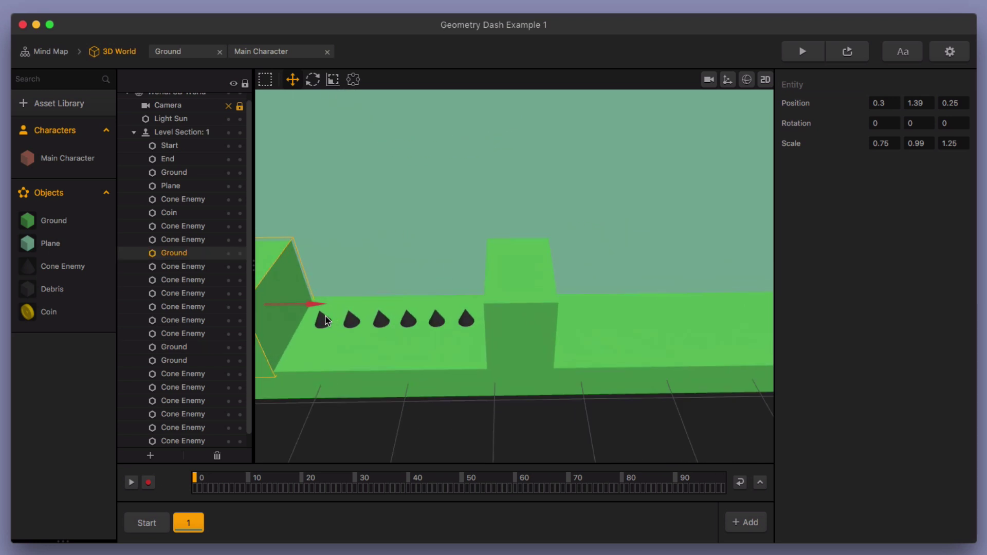
{"action": "left_click", "coordinate": [323, 320], "text": "shift"}
{"action": "left_click", "coordinate": [351, 320], "text": "shift"}
{"action": "left_click", "coordinate": [381, 320], "text": "shift"}
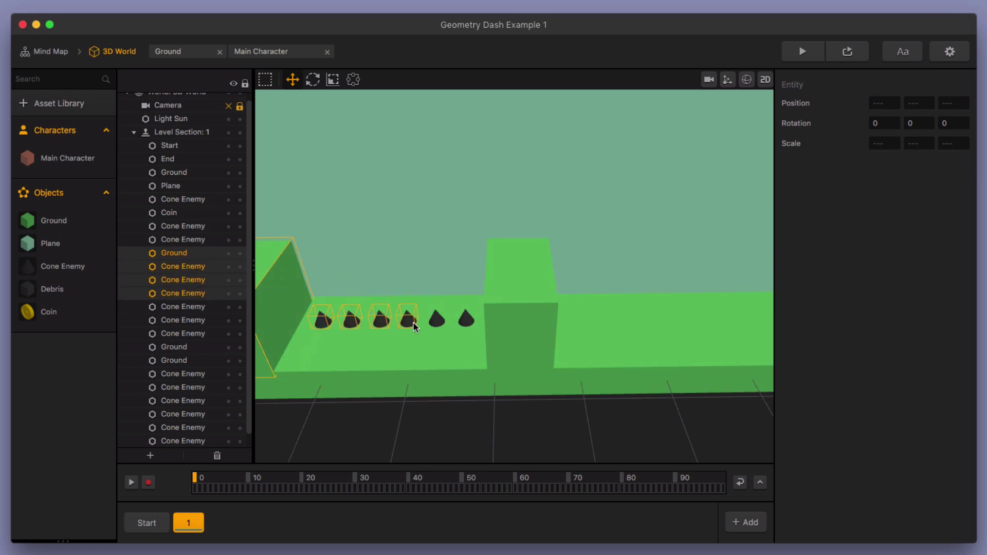
{"action": "left_click", "coordinate": [408, 319], "text": "shift"}
{"action": "left_click", "coordinate": [436, 321], "text": "shift"}
{"action": "left_click", "coordinate": [466, 320], "text": "shift"}
{"action": "left_click", "coordinate": [511, 327], "text": "shift"}
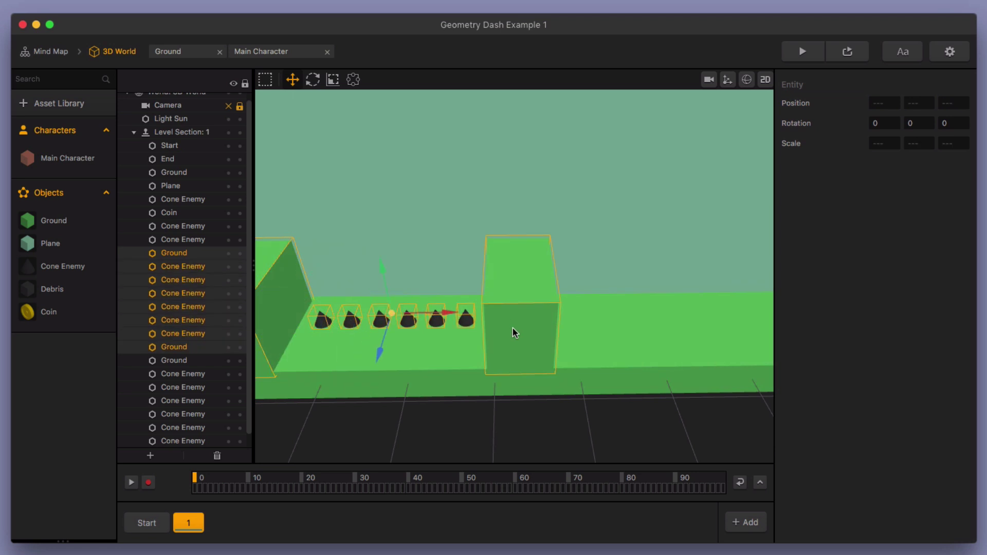
{"action": "key", "text": "super+d"}
{"action": "scroll", "coordinate": [548, 321], "scroll_direction": "down", "scroll_amount": 5}
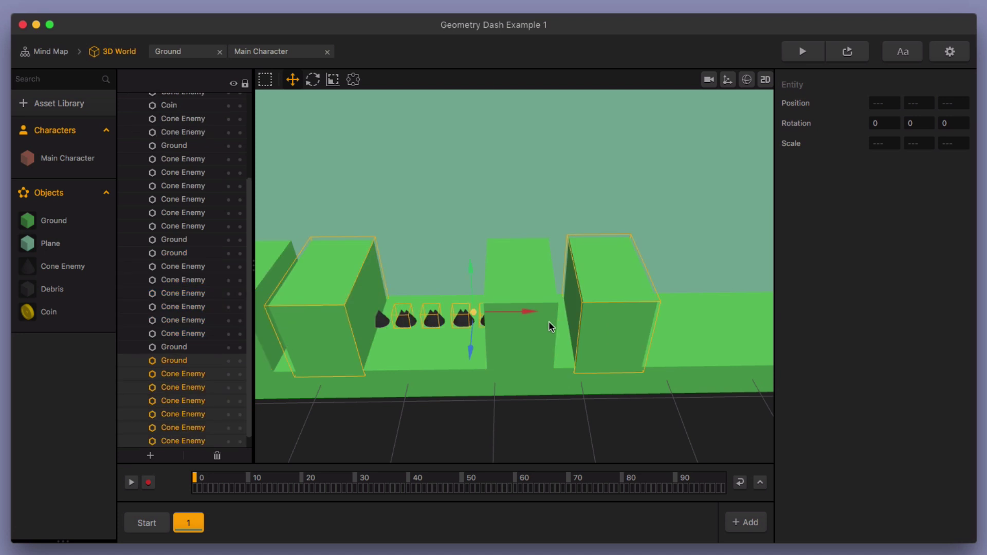
Step: Move the duplicated blocks and cones along X toward the level end until their first block overlaps the last original block
{"action": "left_click_drag", "start_coordinate": [536, 298], "coordinate": [691, 321]}
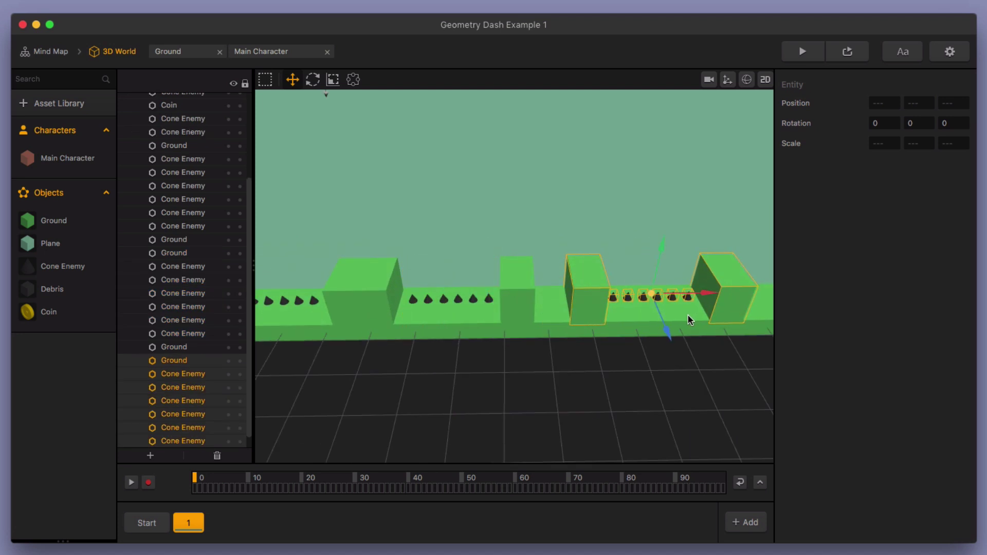
{"action": "scroll", "coordinate": [613, 359], "scroll_direction": "down", "scroll_amount": 3}
{"action": "middle_click_drag", "start_coordinate": [613, 359], "coordinate": [509, 370]}
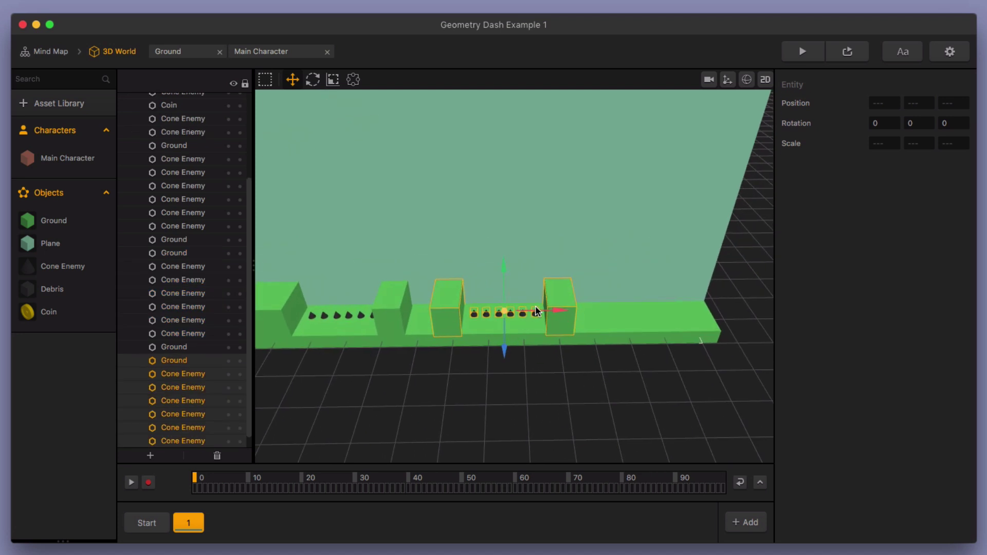
{"action": "left_click_drag", "start_coordinate": [542, 310], "coordinate": [507, 318]}
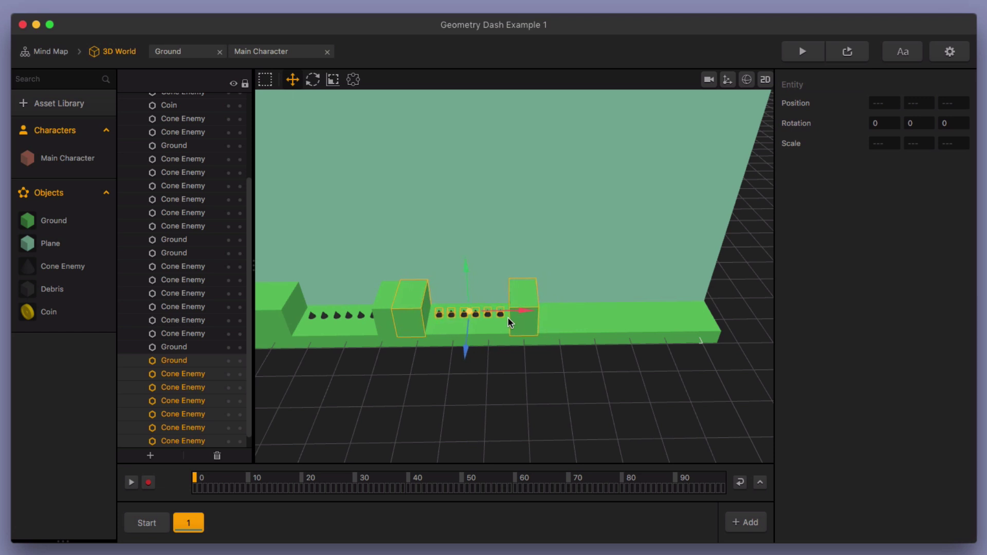
Step: Delete the three cone enemies under the coin near the start of the level
{"action": "scroll", "coordinate": [453, 359], "scroll_direction": "down", "scroll_amount": 5}
{"action": "middle_click_drag", "start_coordinate": [425, 357], "coordinate": [549, 360]}
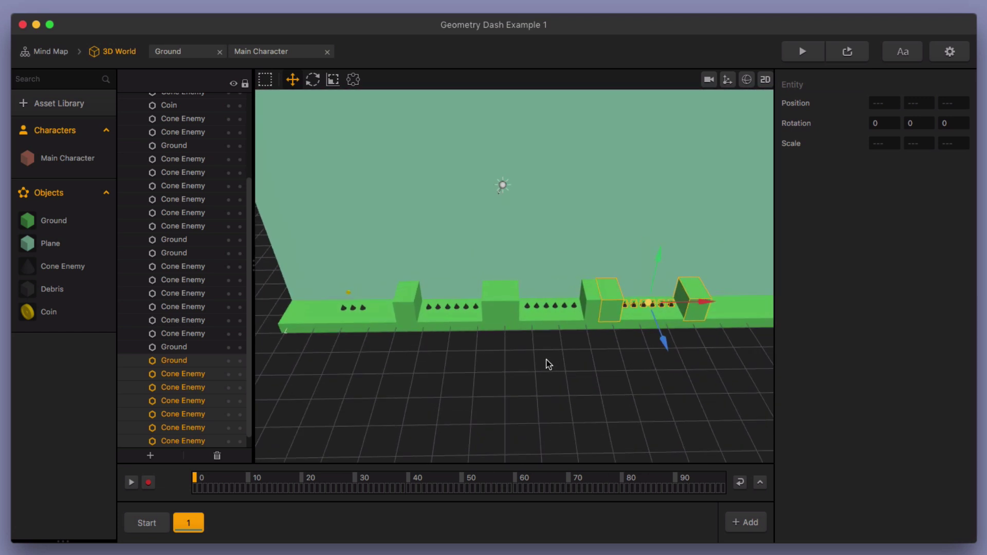
{"action": "scroll", "coordinate": [368, 353], "scroll_direction": "up", "scroll_amount": 6}
{"action": "middle_click_drag", "start_coordinate": [359, 355], "coordinate": [517, 313]}
{"action": "left_click", "coordinate": [531, 297]}
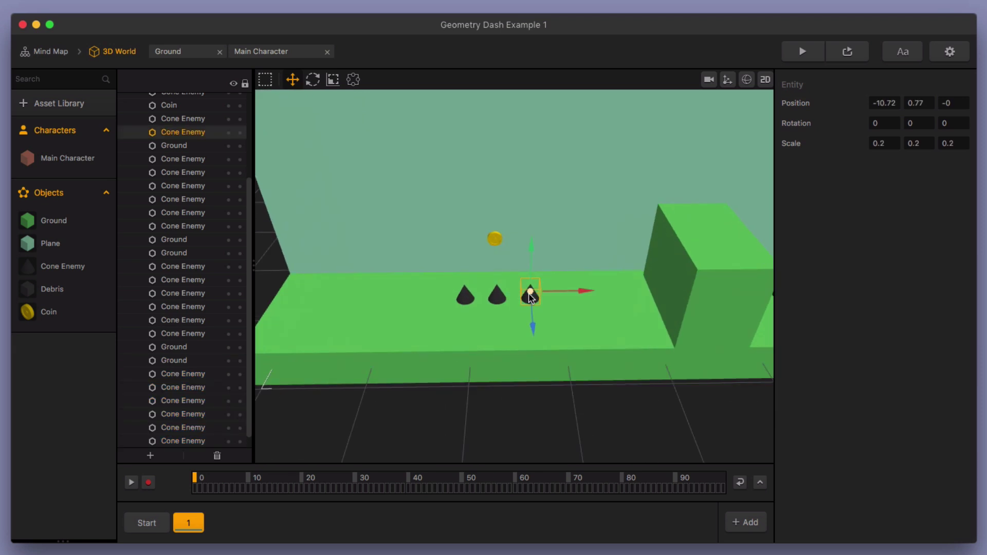
{"action": "key", "text": "Delete"}
{"action": "left_click", "coordinate": [498, 296]}
{"action": "key", "text": "Delete"}
{"action": "left_click", "coordinate": [466, 296]}
{"action": "key", "text": "Delete"}
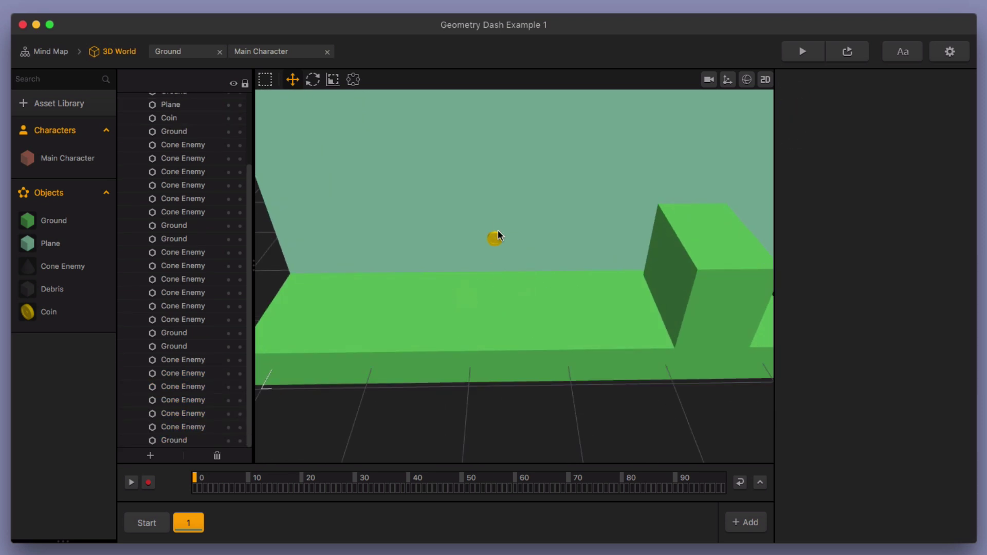
Step: Raise the coin to a height of 4.46 and move it along X above the first row of six cones
{"action": "left_click", "coordinate": [496, 238]}
{"action": "scroll", "coordinate": [555, 331], "scroll_direction": "down", "scroll_amount": 5}
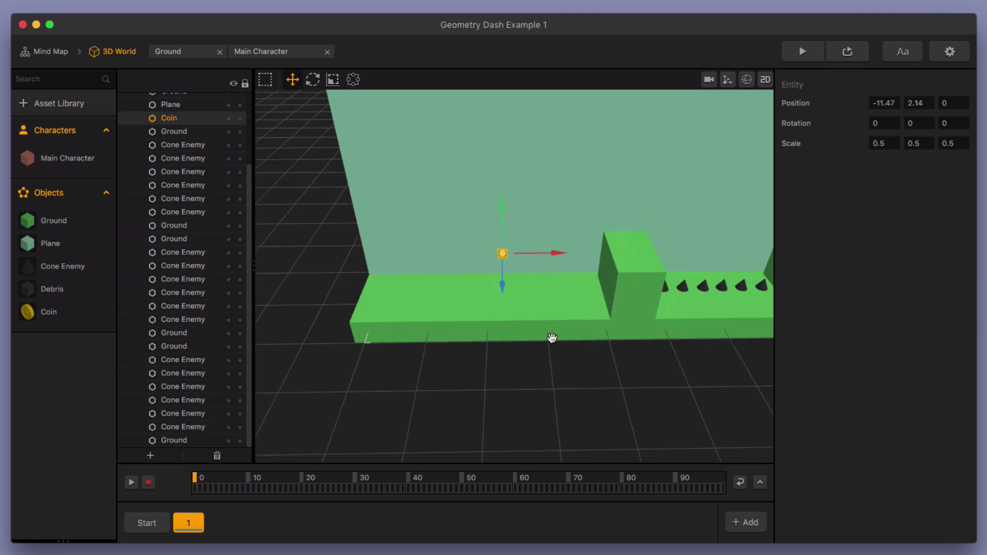
{"action": "middle_click_drag", "start_coordinate": [552, 340], "coordinate": [401, 280]}
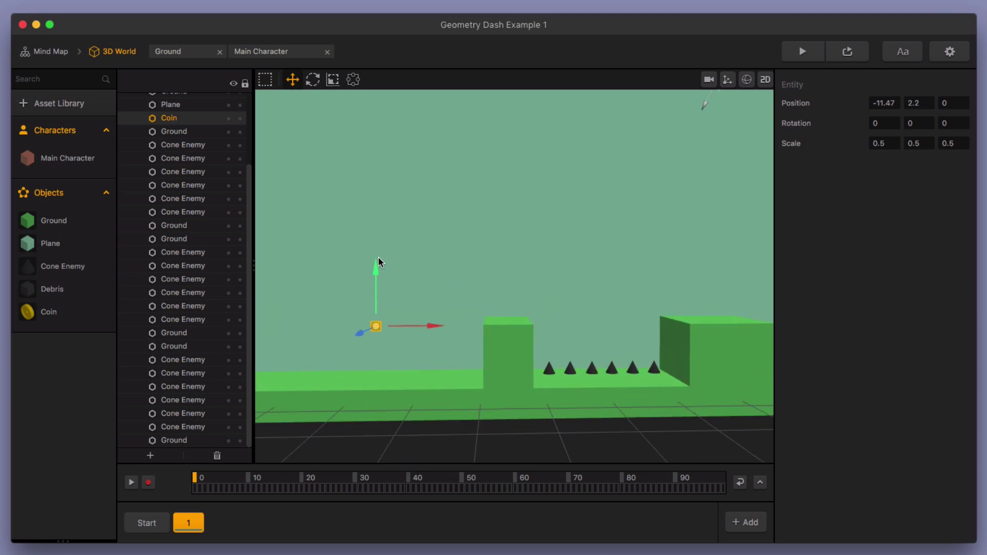
{"action": "left_click_drag", "start_coordinate": [380, 260], "coordinate": [383, 211]}
{"action": "left_click_drag", "start_coordinate": [425, 258], "coordinate": [668, 329]}
Step: Duplicate the coin twice along X, with copies at about -2.02 and -2.99, to form a row of three
{"action": "middle_click_drag", "start_coordinate": [669, 329], "coordinate": [546, 298]}
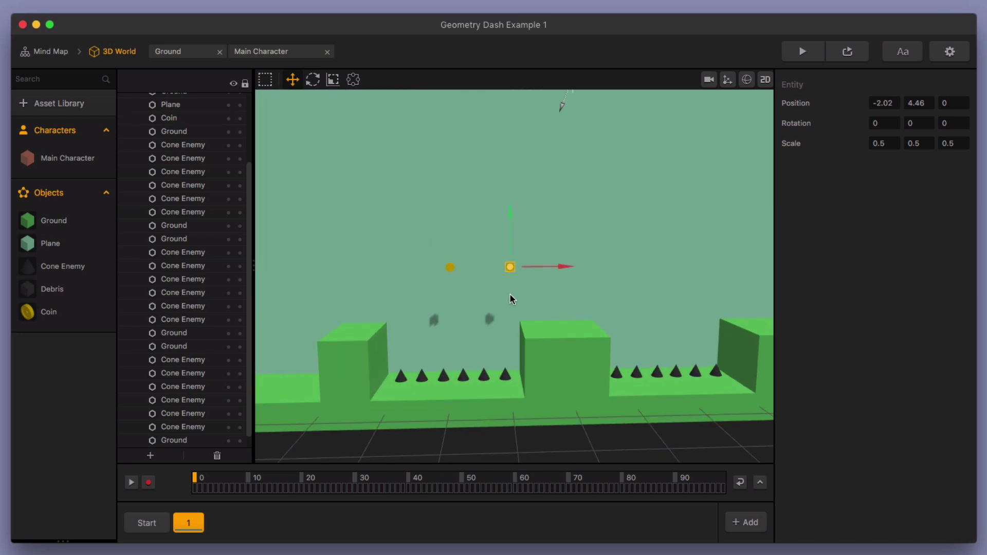
{"action": "key", "text": "super+d"}
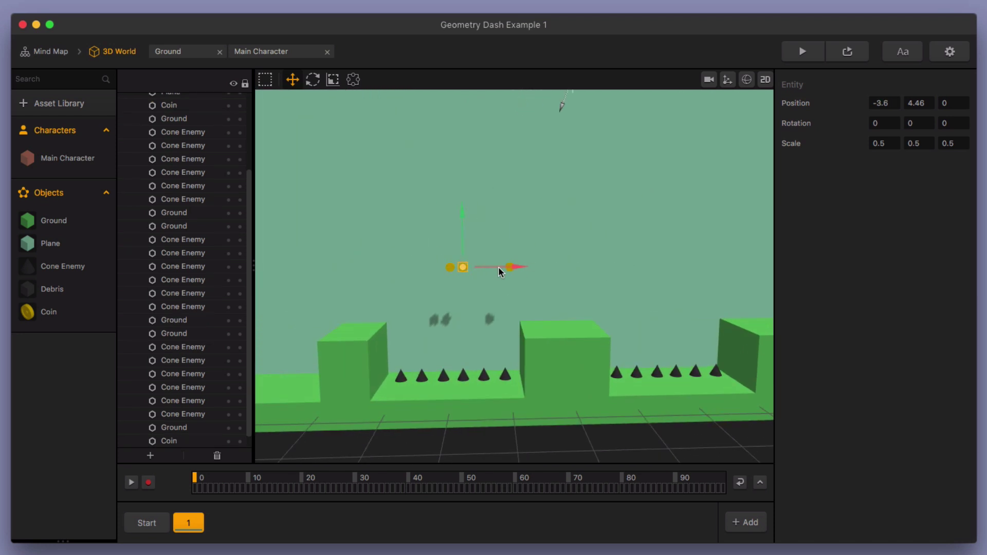
{"action": "scroll", "coordinate": [508, 268], "scroll_direction": "up", "scroll_amount": 3}
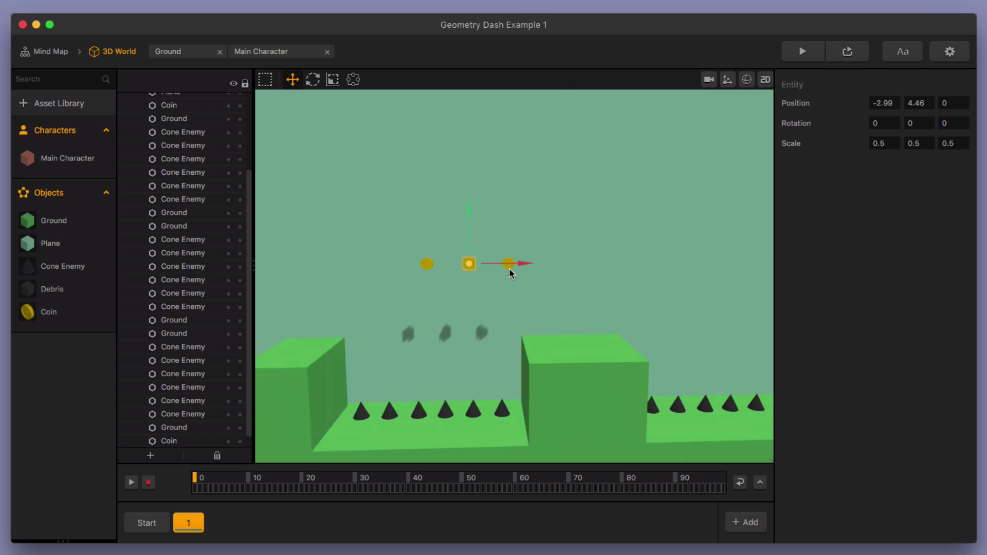
Step: Select all three coins and shift them together slightly along X toward the level start
{"action": "left_click", "coordinate": [507, 265], "text": "shift"}
{"action": "left_click", "coordinate": [418, 263], "text": "shift"}
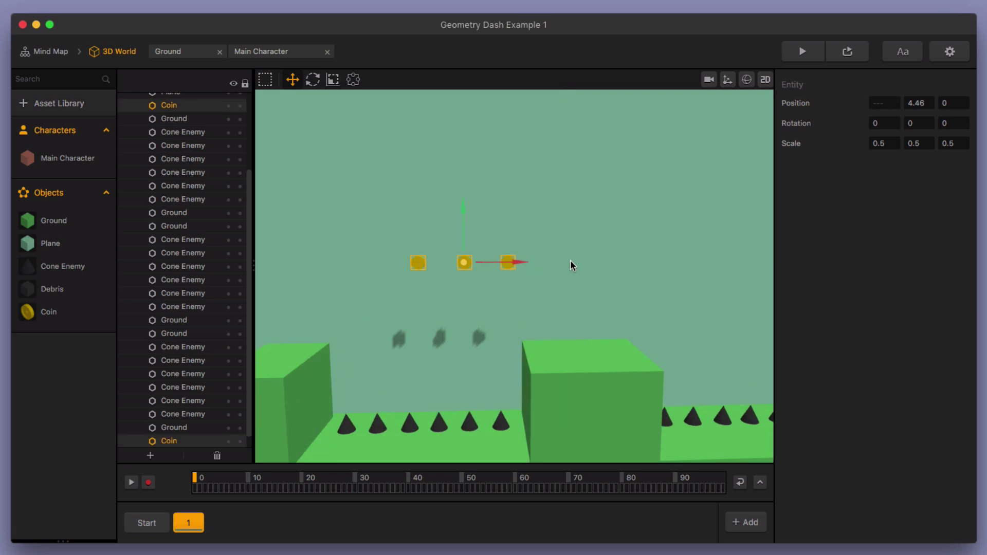
{"action": "left_click_drag", "start_coordinate": [516, 262], "coordinate": [483, 267]}
Step: Duplicate the three coins and move the copies along X to sit above the second row of cones
{"action": "key", "text": "super+d"}
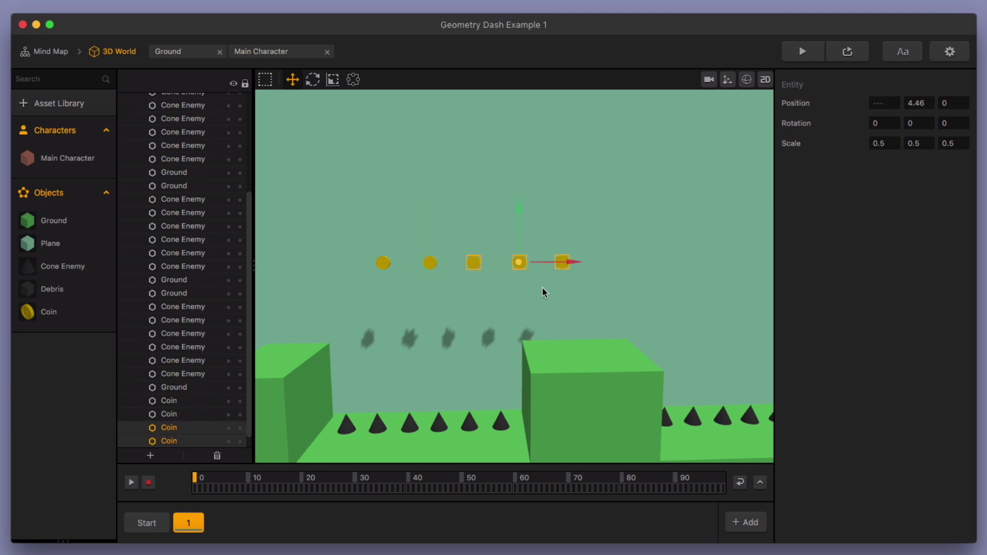
{"action": "left_click_drag", "start_coordinate": [568, 258], "coordinate": [795, 286]}
{"action": "middle_click_drag", "start_coordinate": [664, 307], "coordinate": [581, 308]}
{"action": "left_click", "coordinate": [547, 259]}
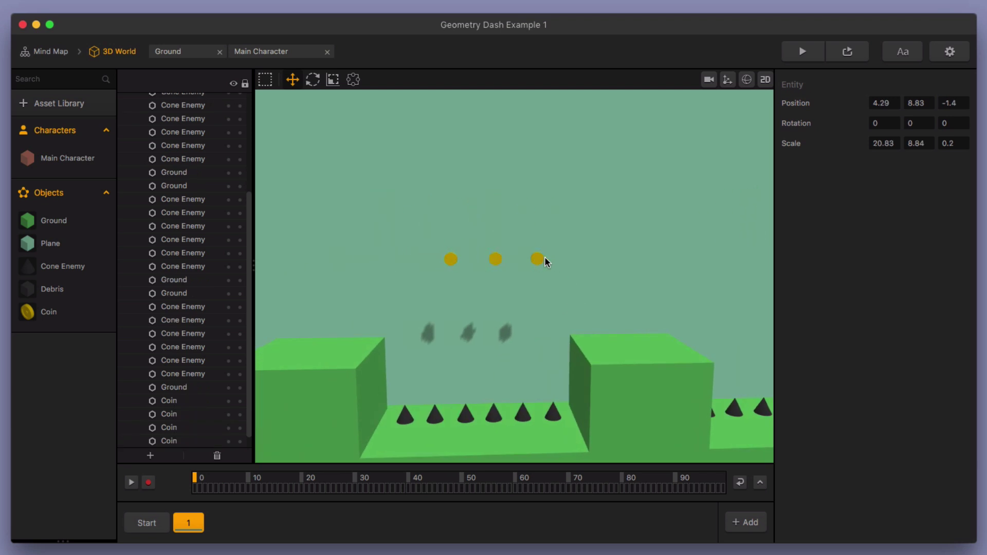
{"action": "left_click", "coordinate": [546, 257]}
{"action": "left_click_drag", "start_coordinate": [552, 255], "coordinate": [528, 260]}
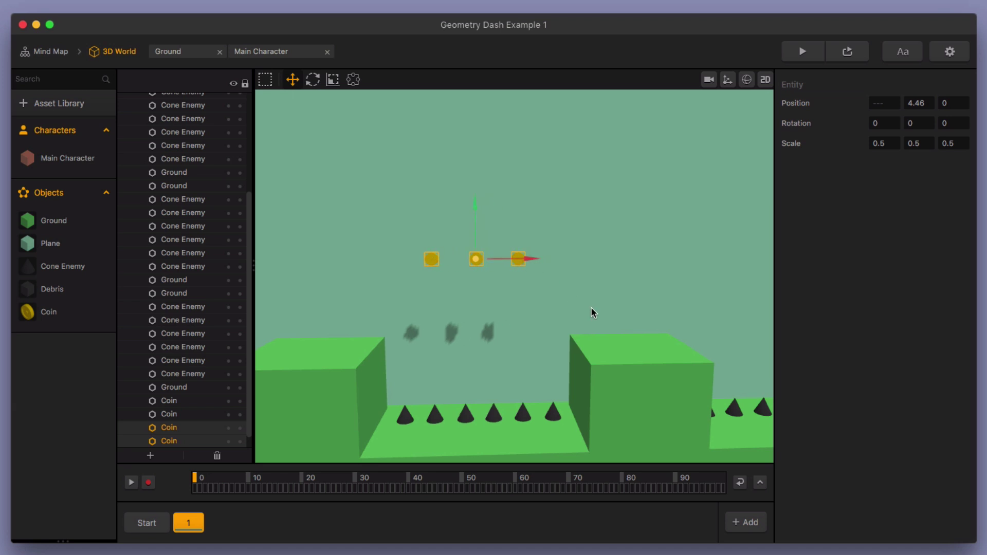
Step: Duplicate the second coin trio, move the copies along X above the third row of cones, and clear the selection
{"action": "key", "text": "super+d"}
{"action": "middle_click_drag", "start_coordinate": [642, 322], "coordinate": [564, 334]}
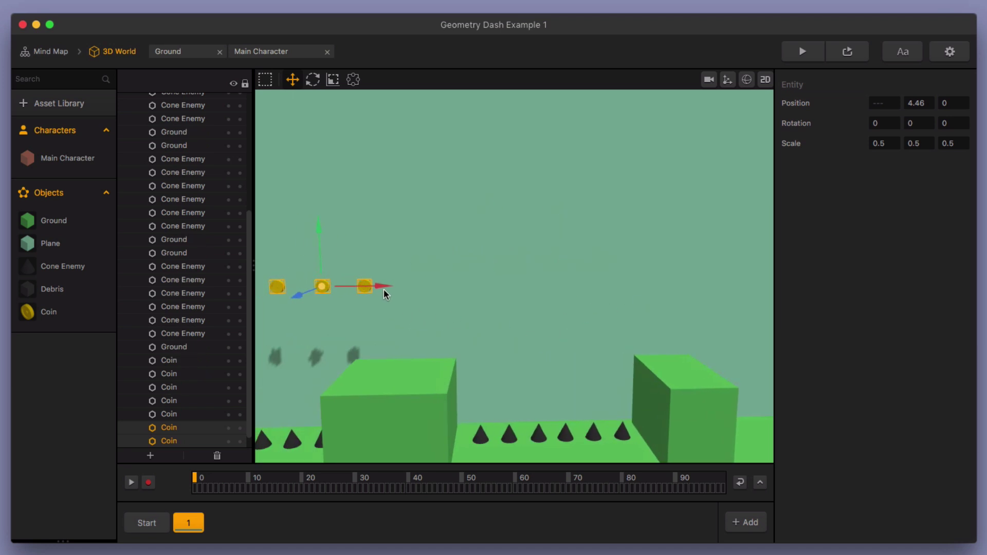
{"action": "left_click_drag", "start_coordinate": [383, 289], "coordinate": [609, 316]}
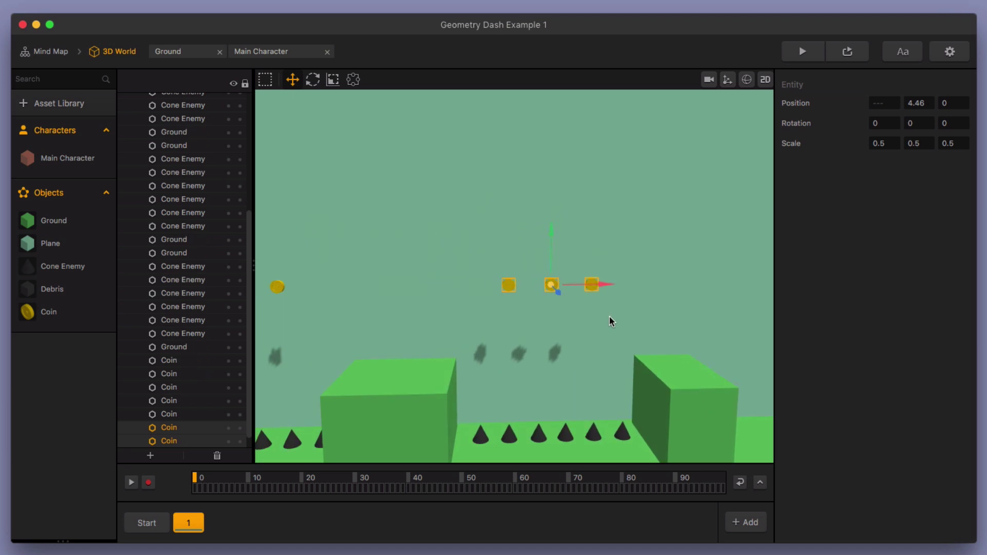
{"action": "scroll", "coordinate": [612, 329], "scroll_direction": "down", "scroll_amount": 10}
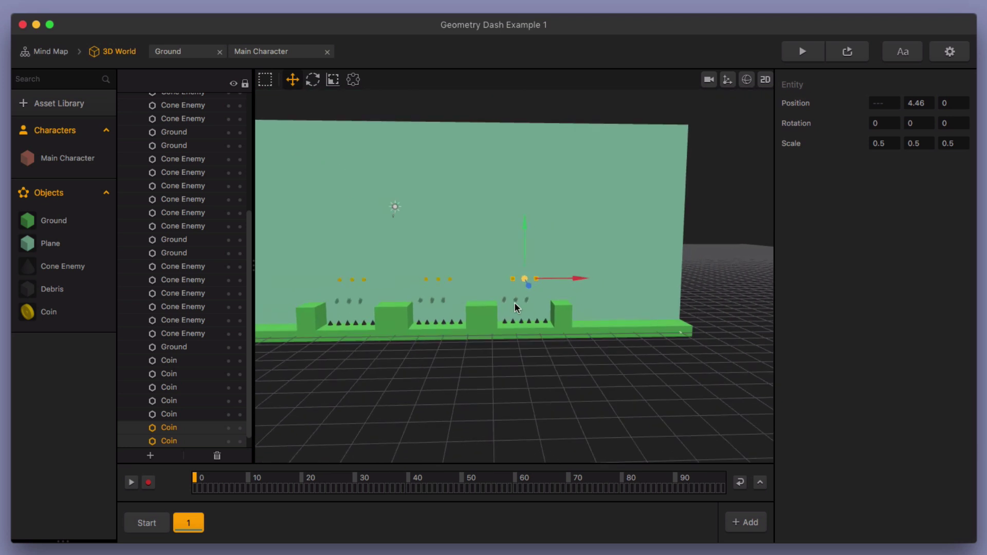
{"action": "scroll", "coordinate": [476, 359], "scroll_direction": "up", "scroll_amount": 8}
{"action": "left_click", "coordinate": [566, 406]}
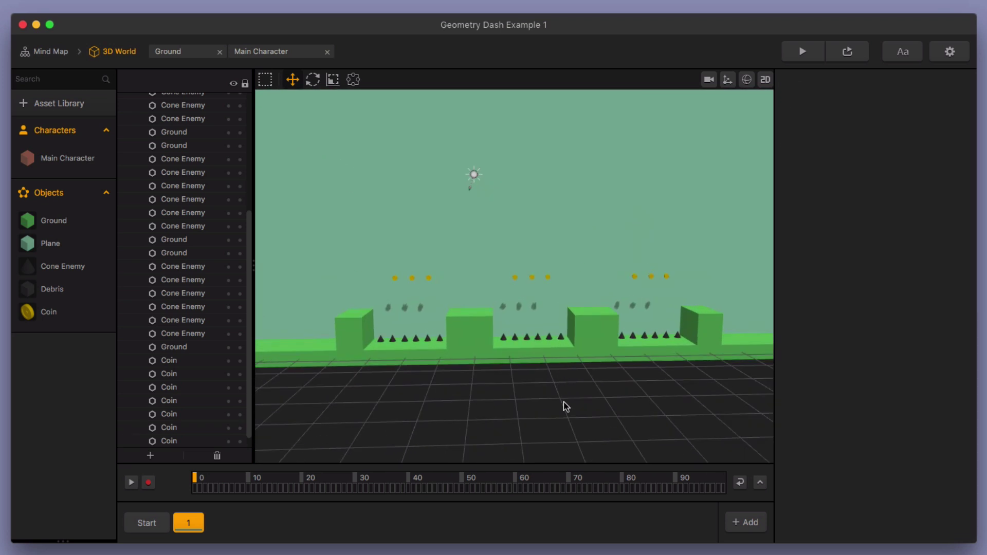
Step: Playtest the level in the preview, jumping across the tall blocks and collecting coins, restart it once, and close the preview
{"action": "left_click", "coordinate": [792, 55]}
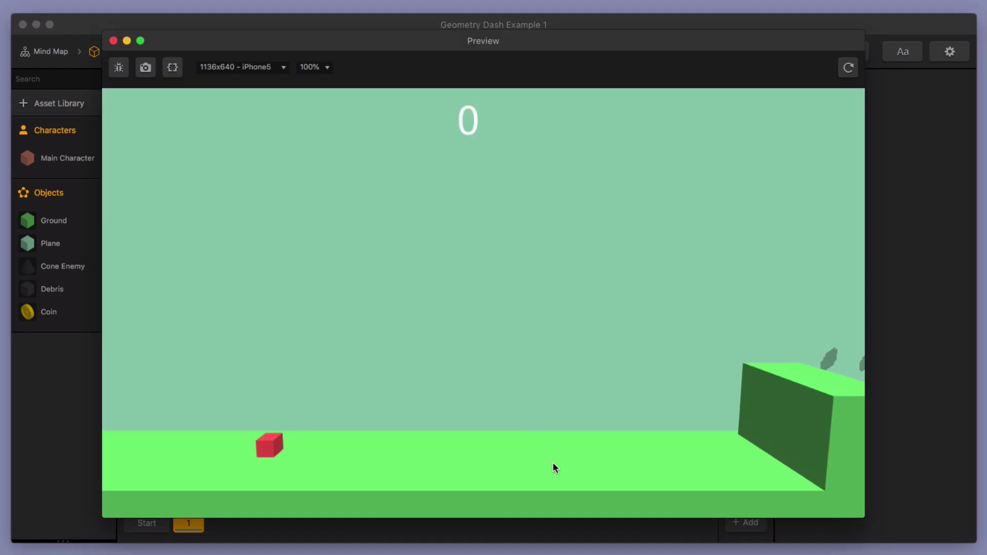
{"action": "left_click", "coordinate": [536, 456]}
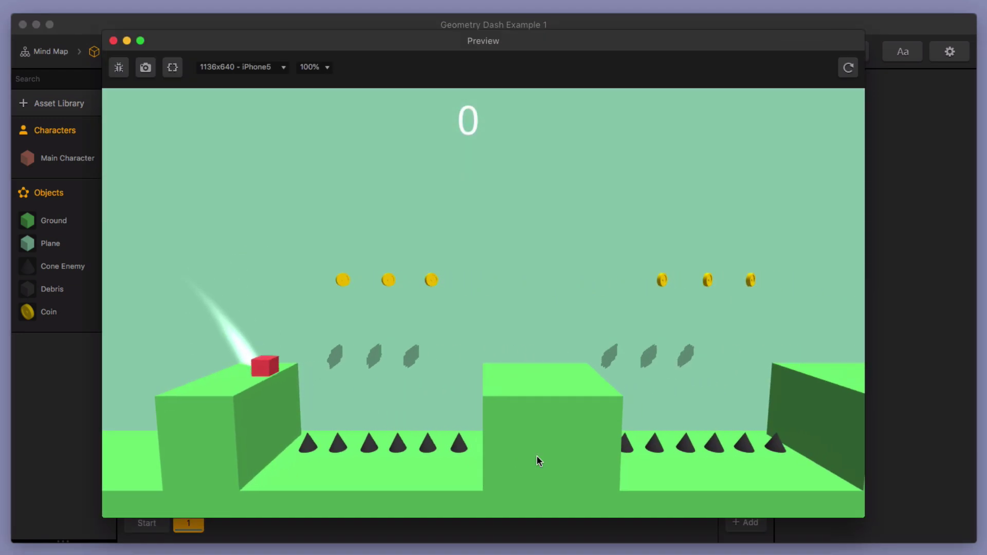
{"action": "left_click", "coordinate": [537, 455]}
{"action": "left_click", "coordinate": [535, 455]}
{"action": "left_click", "coordinate": [535, 456]}
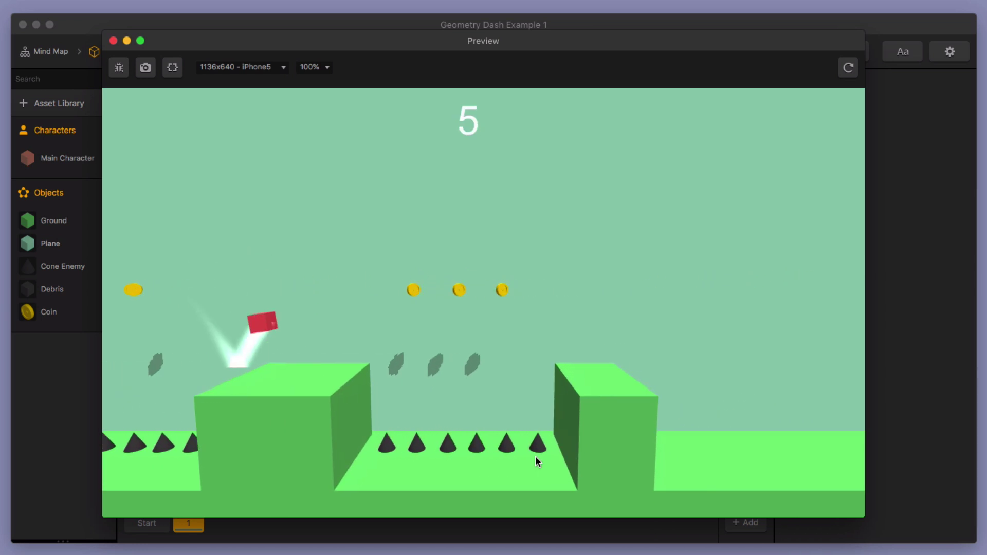
{"action": "left_click", "coordinate": [536, 457]}
{"action": "left_click", "coordinate": [531, 459]}
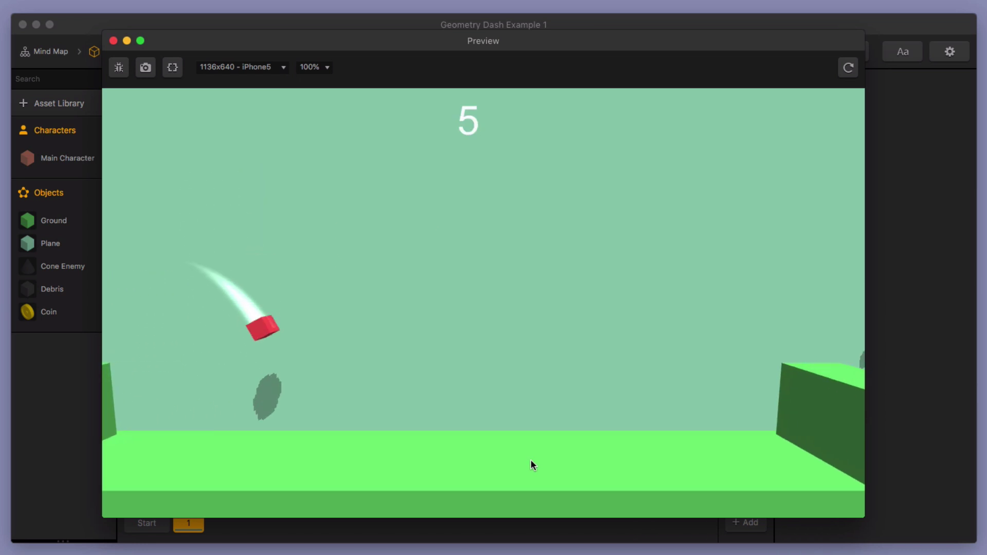
{"action": "left_click", "coordinate": [544, 460]}
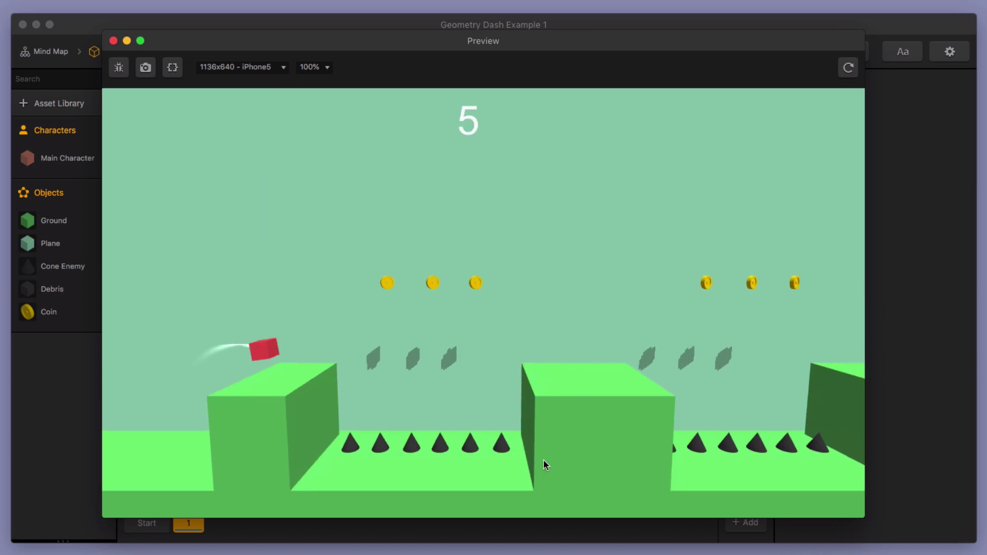
{"action": "left_click", "coordinate": [541, 461]}
{"action": "left_click", "coordinate": [540, 461]}
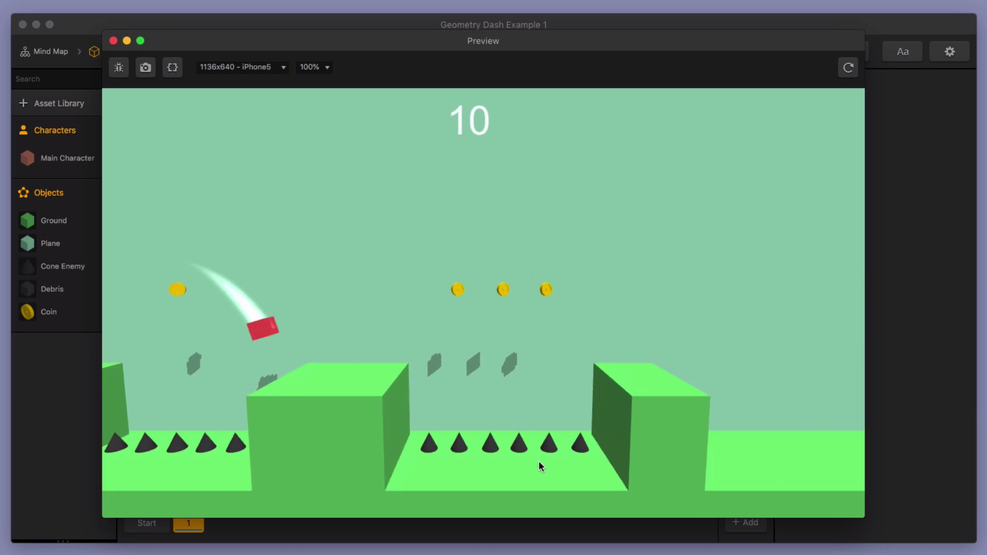
{"action": "left_click", "coordinate": [539, 461]}
{"action": "left_click", "coordinate": [539, 461]}
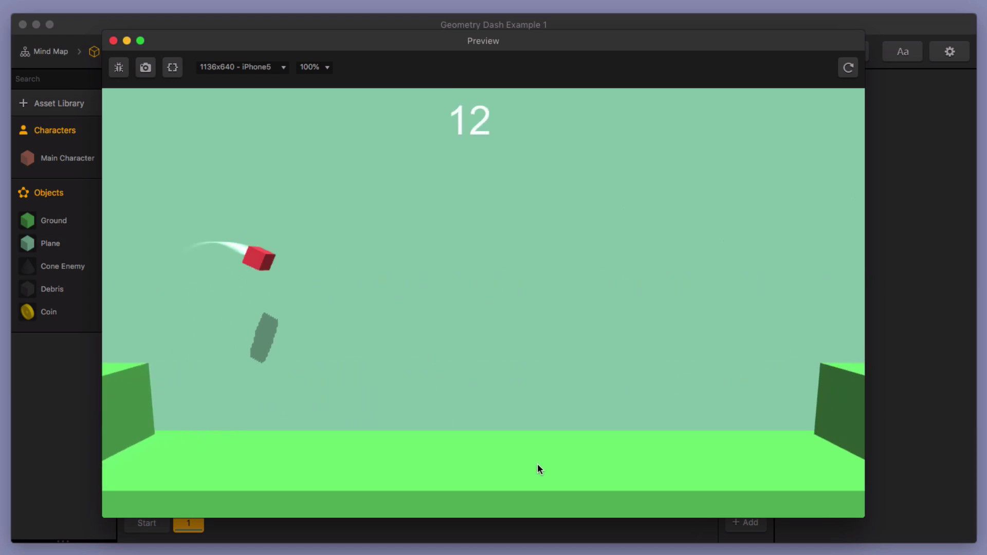
{"action": "left_click", "coordinate": [536, 469]}
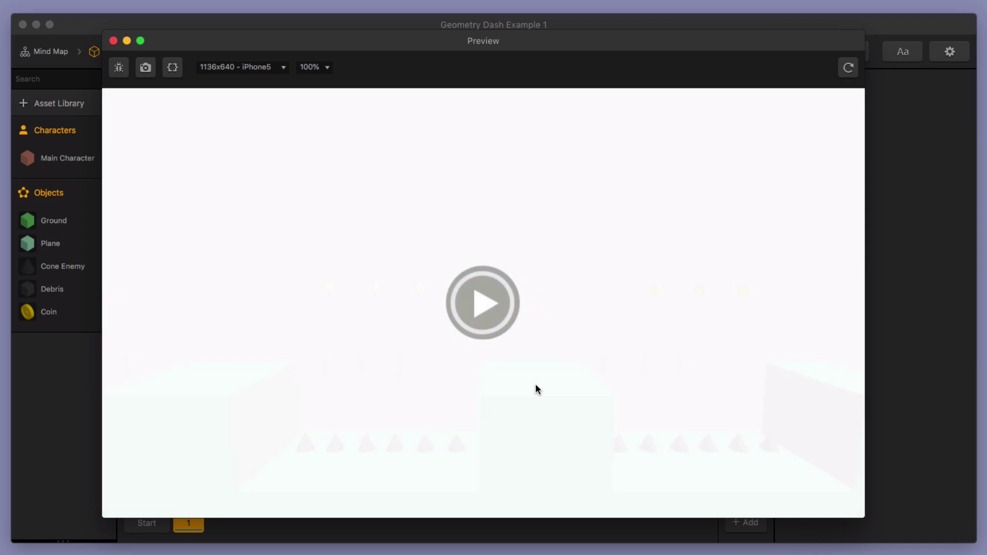
{"action": "left_click", "coordinate": [478, 311]}
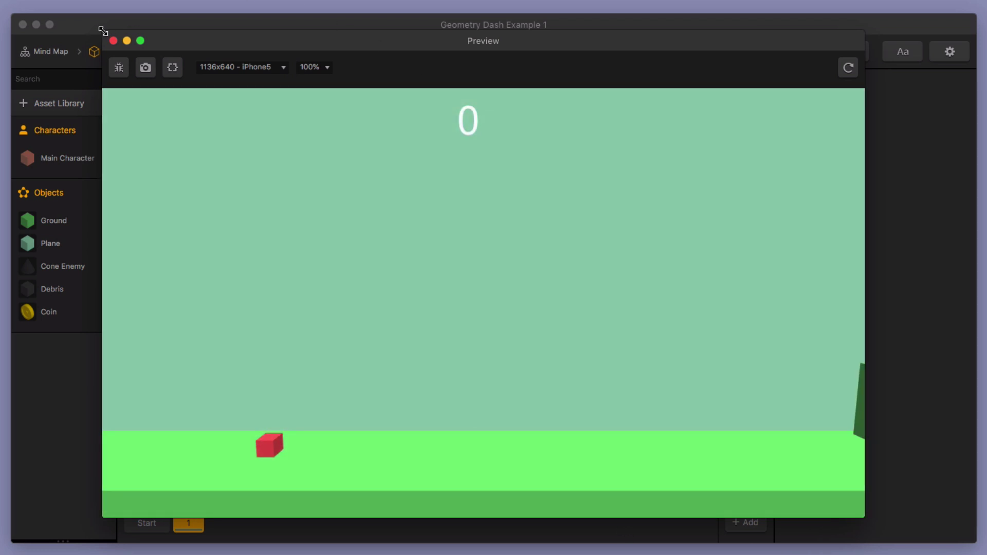
{"action": "left_click", "coordinate": [114, 41]}
{"action": "right_click_drag", "start_coordinate": [563, 384], "coordinate": [517, 389]}
{"action": "scroll", "coordinate": [518, 389], "scroll_direction": "down", "scroll_amount": 2}
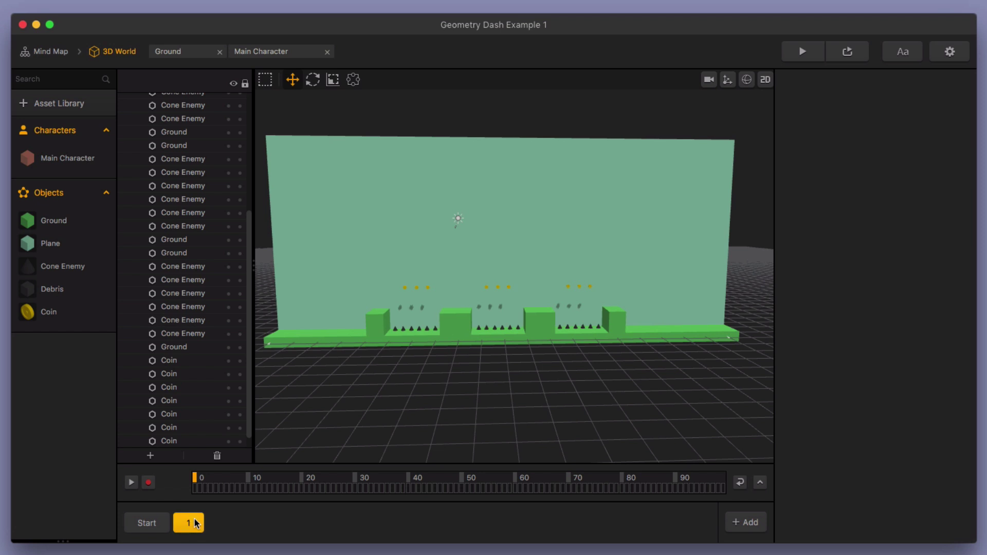
Step: Paste a copy of level section 1 and name the new section 2
{"action": "key", "text": "super+v"}
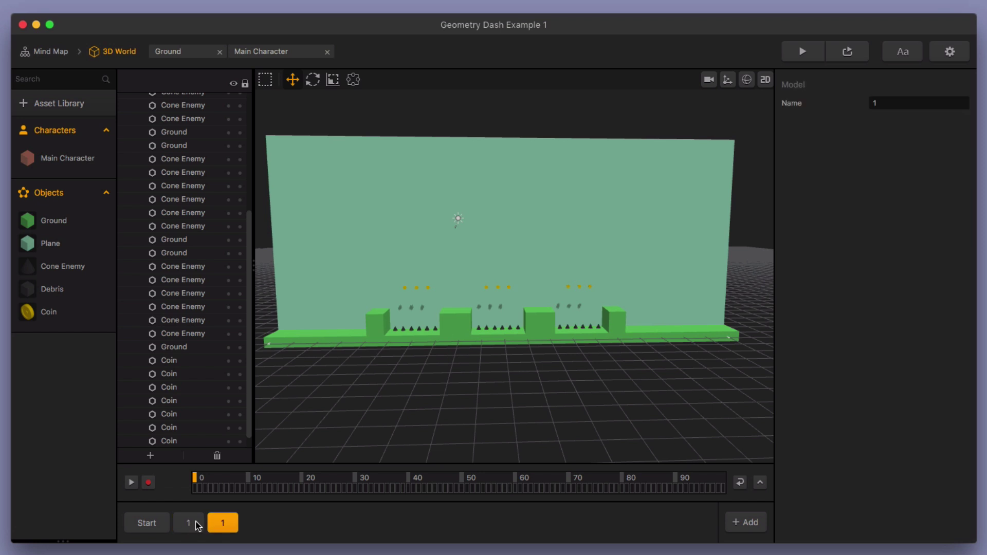
{"action": "left_click", "coordinate": [888, 103]}
{"action": "type", "text": "2"}
{"action": "key", "text": "Return"}
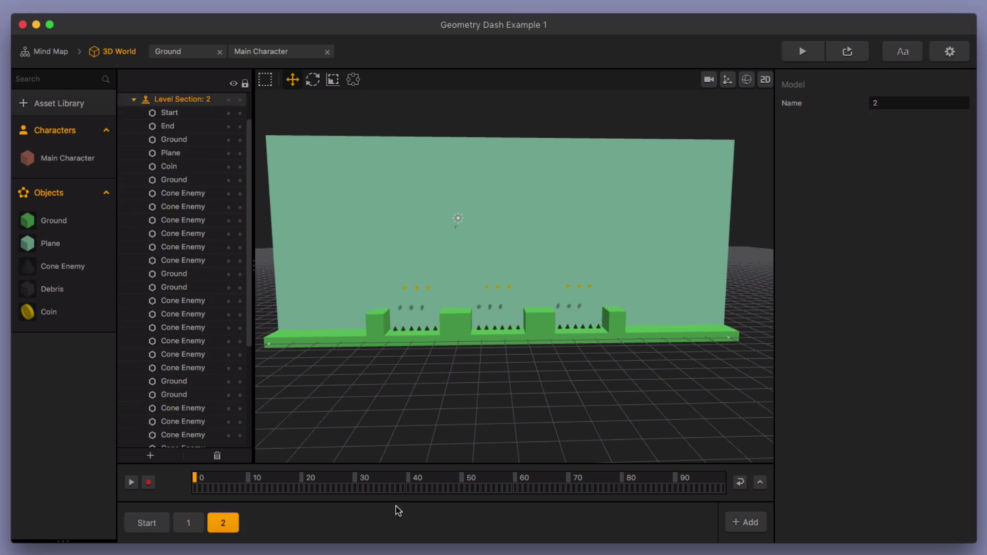
{"action": "left_click", "coordinate": [223, 523]}
Step: Delete the two adjoining tall blocks between the first and second rows of cones in section 2
{"action": "scroll", "coordinate": [535, 344], "scroll_direction": "up", "scroll_amount": 5}
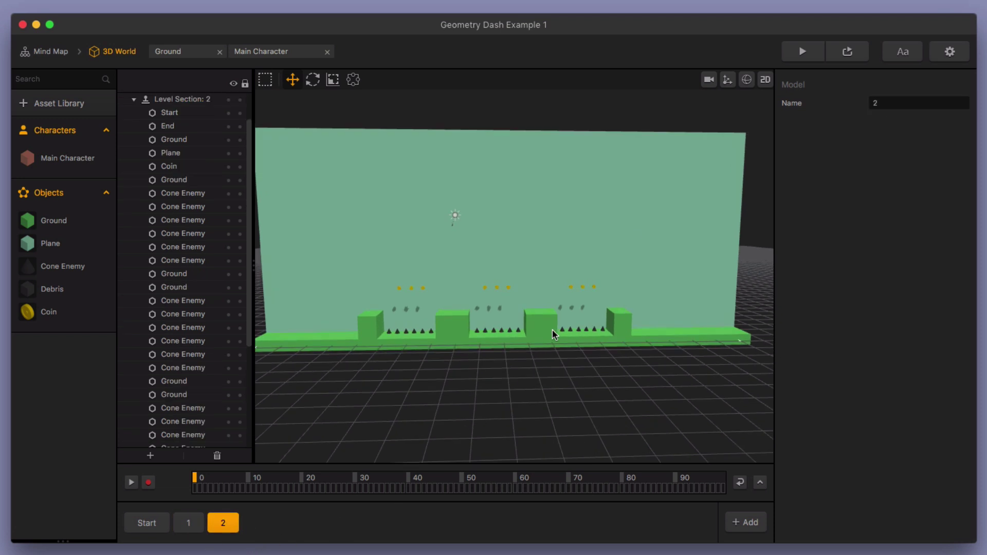
{"action": "scroll", "coordinate": [535, 343], "scroll_direction": "up", "scroll_amount": 5}
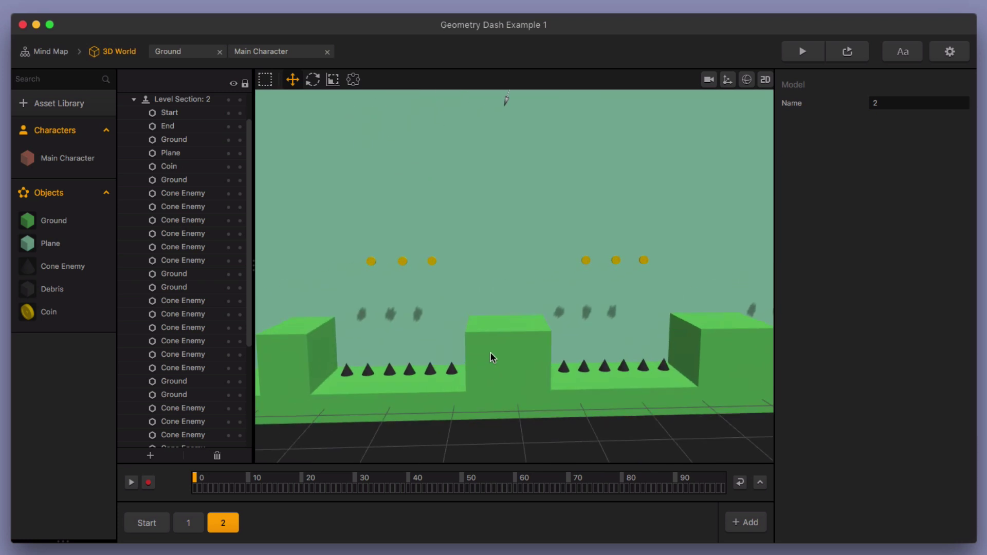
{"action": "left_click", "coordinate": [490, 353]}
{"action": "key", "text": "Delete"}
{"action": "left_click", "coordinate": [522, 353]}
{"action": "key", "text": "Delete"}
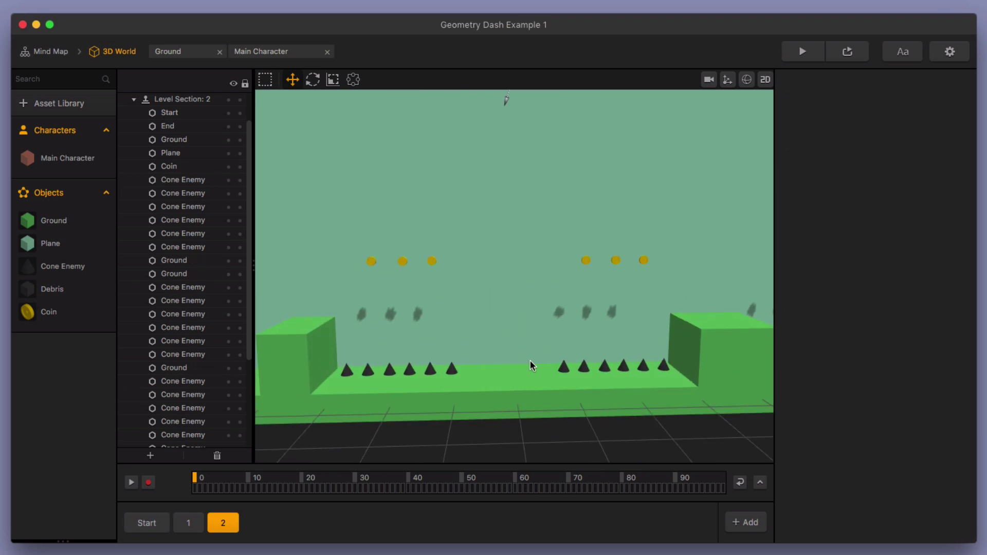
Step: Select all six cones of the second row and move them along X to continue directly from the first row
{"action": "left_click", "coordinate": [565, 366]}
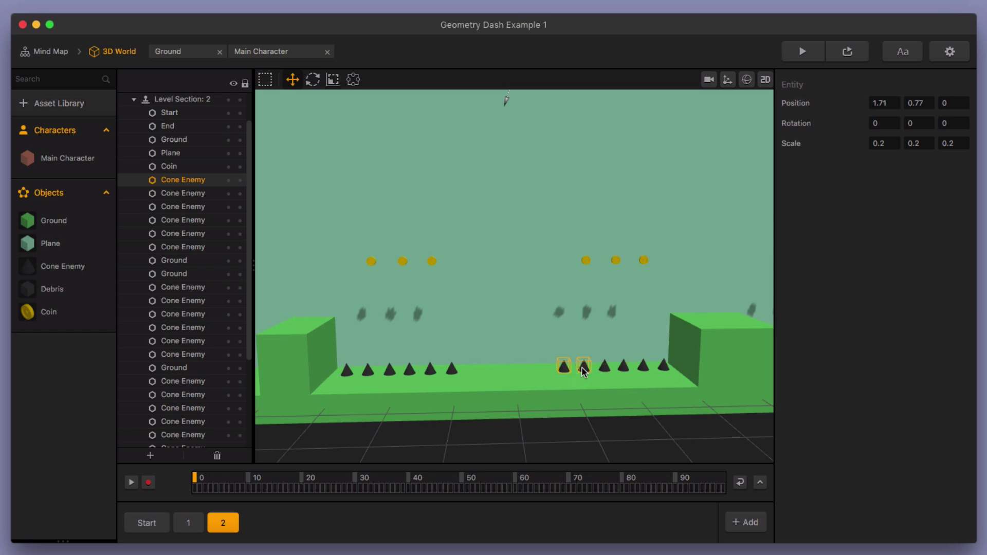
{"action": "left_click", "coordinate": [584, 368], "text": "shift"}
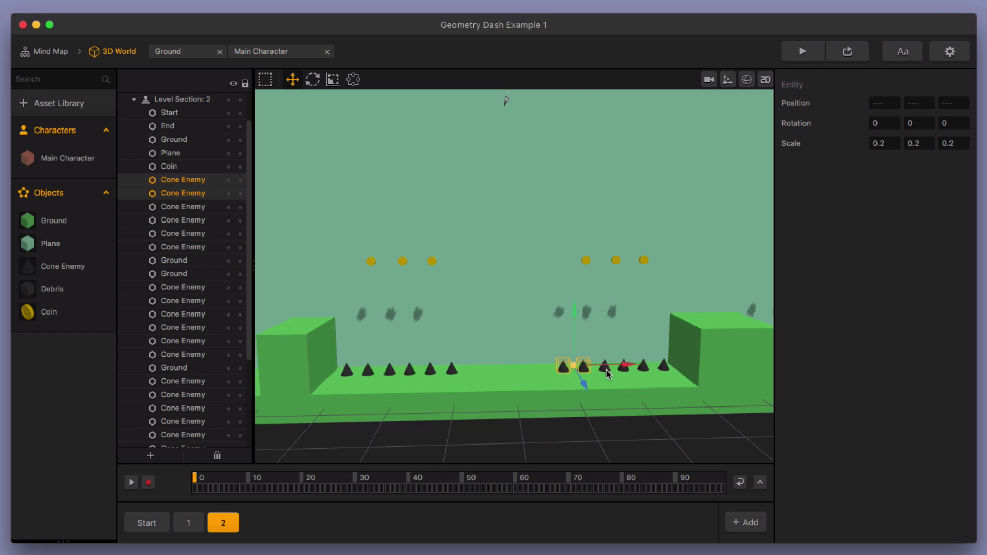
{"action": "scroll", "coordinate": [606, 371], "scroll_direction": "up", "scroll_amount": 4}
{"action": "middle_click_drag", "start_coordinate": [606, 373], "coordinate": [561, 368]}
{"action": "left_click", "coordinate": [537, 371], "text": "shift"}
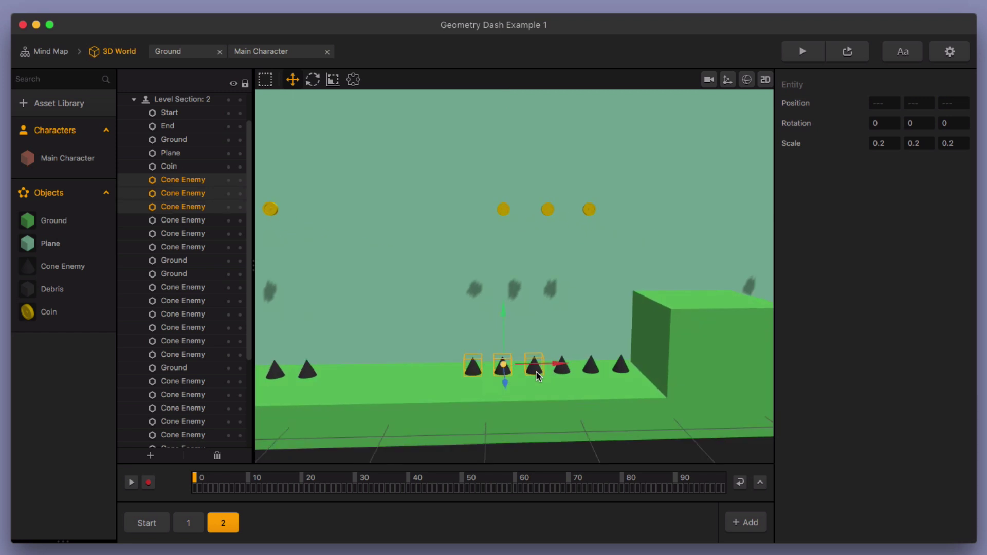
{"action": "left_click", "coordinate": [561, 369], "text": "shift"}
{"action": "left_click", "coordinate": [590, 368], "text": "shift"}
{"action": "left_click", "coordinate": [620, 367], "text": "shift"}
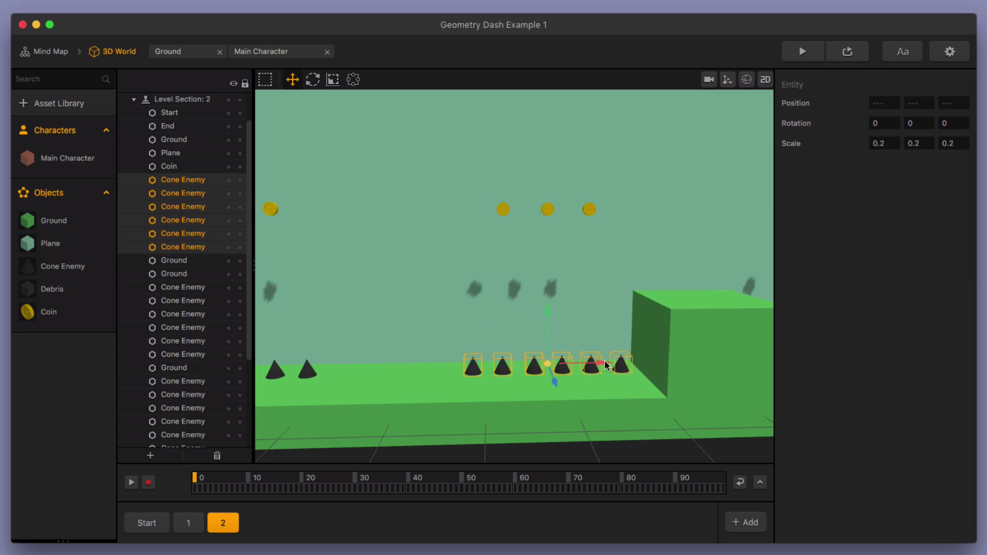
{"action": "left_click_drag", "start_coordinate": [587, 368], "coordinate": [469, 372]}
{"action": "scroll", "coordinate": [487, 374], "scroll_direction": "down", "scroll_amount": 4}
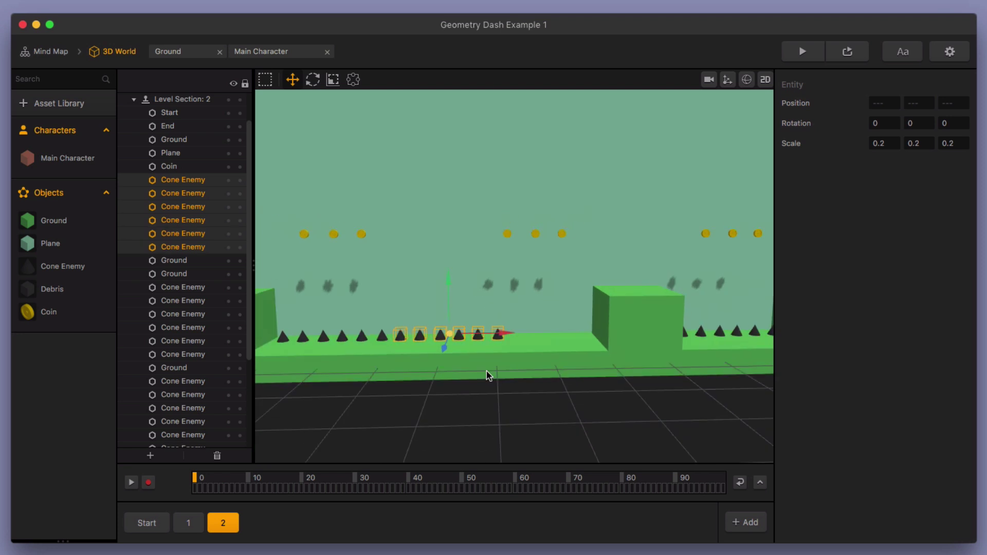
Step: Move the tall block after the second cone row along X to about 3.47, at the end of the extended row
{"action": "scroll", "coordinate": [487, 375], "scroll_direction": "up", "scroll_amount": 1}
{"action": "left_click", "coordinate": [632, 312]}
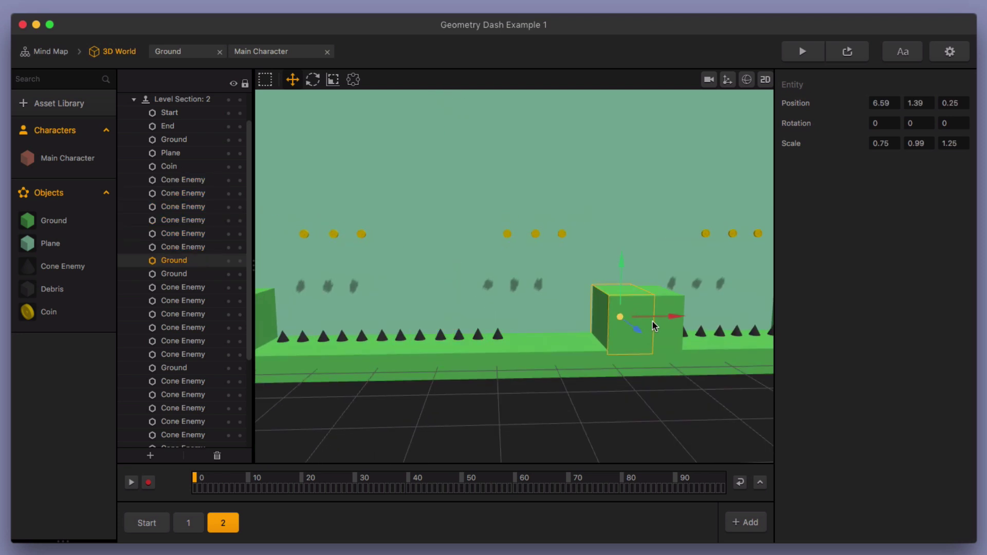
{"action": "left_click_drag", "start_coordinate": [655, 326], "coordinate": [572, 338]}
{"action": "scroll", "coordinate": [573, 342], "scroll_direction": "down", "scroll_amount": 2}
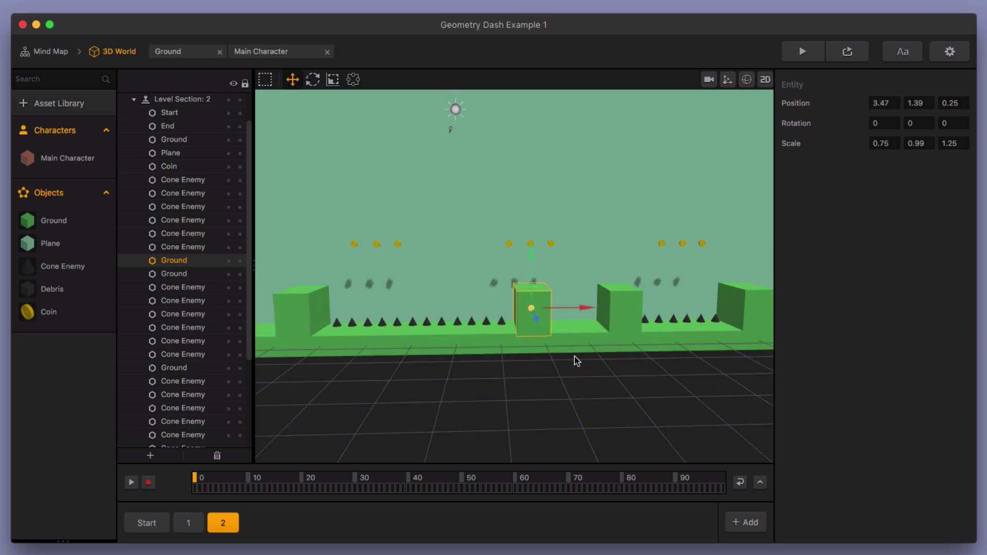
Step: Move the second coin trio along X to sit beside the first trio above the long cone row
{"action": "scroll", "coordinate": [573, 357], "scroll_direction": "up", "scroll_amount": 3}
{"action": "left_click", "coordinate": [569, 228]}
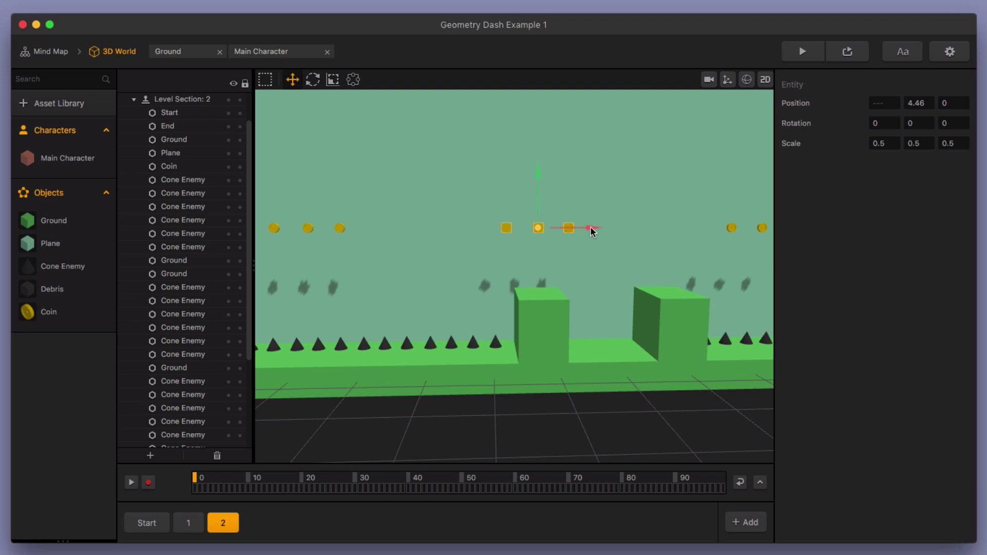
{"action": "left_click_drag", "start_coordinate": [591, 232], "coordinate": [474, 249]}
{"action": "scroll", "coordinate": [472, 277], "scroll_direction": "down", "scroll_amount": 2}
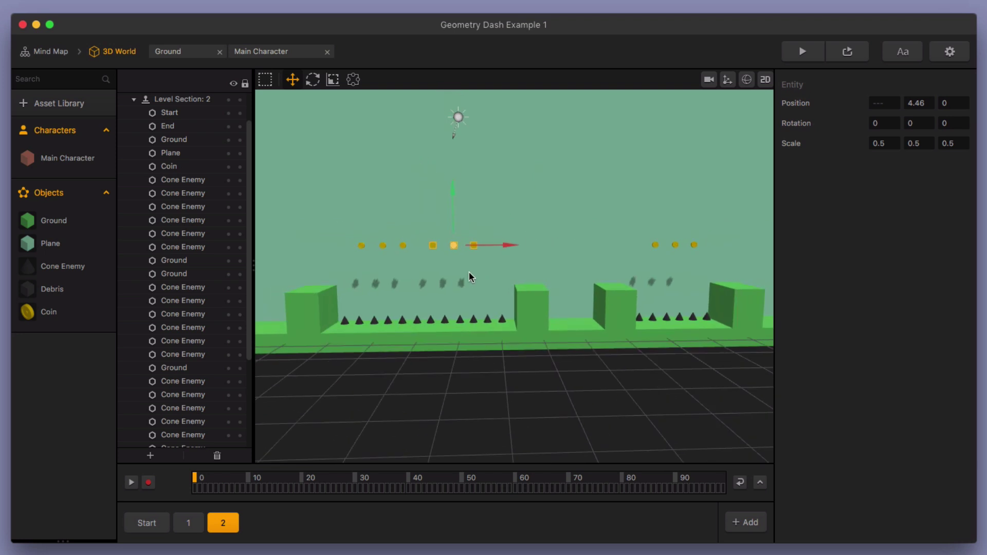
{"action": "scroll", "coordinate": [472, 278], "scroll_direction": "up", "scroll_amount": 2}
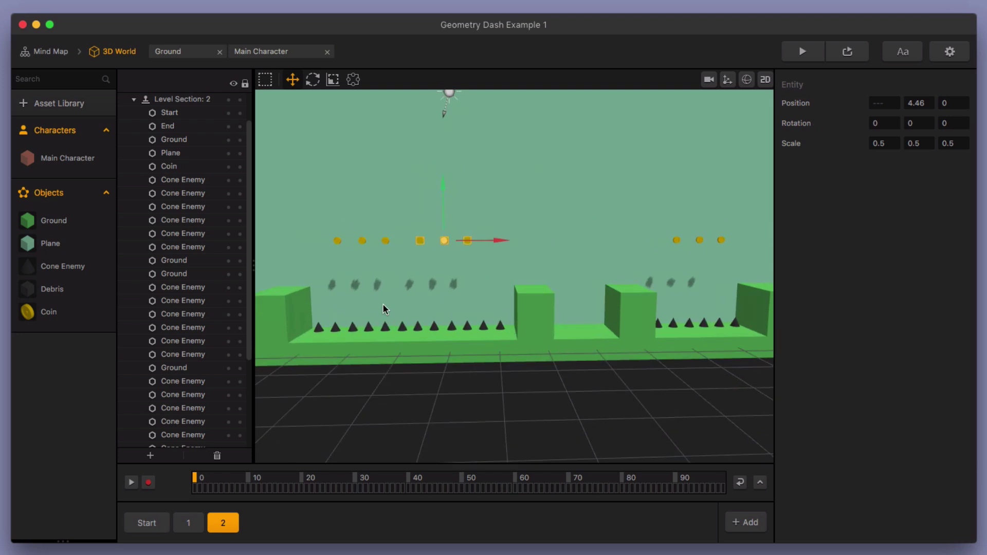
Step: Delete the tall block just before the last row of cones and the first coin of the trio above that row
{"action": "left_click", "coordinate": [632, 315]}
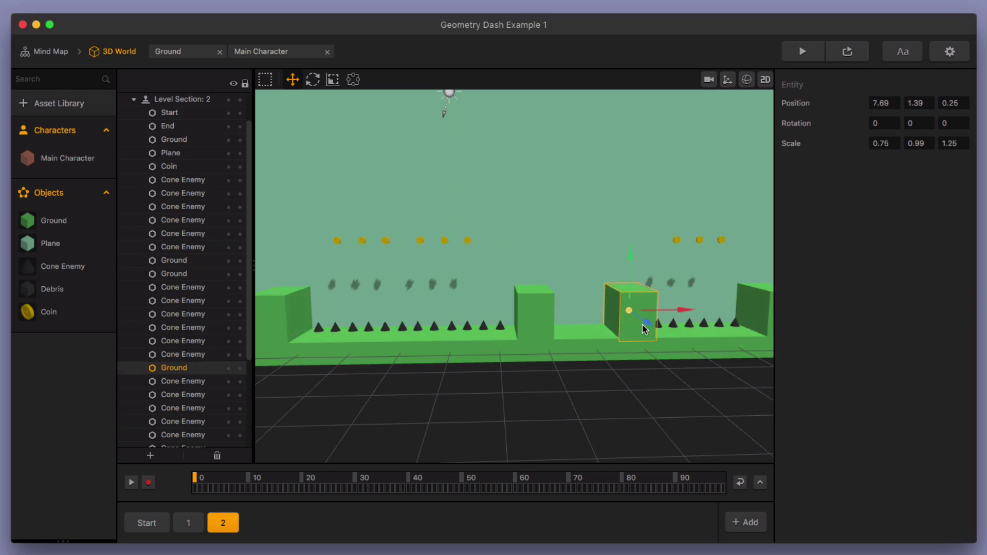
{"action": "key", "text": "BackSpace"}
{"action": "scroll", "coordinate": [641, 331], "scroll_direction": "down", "scroll_amount": 2}
{"action": "left_click_drag", "start_coordinate": [633, 330], "coordinate": [489, 333]}
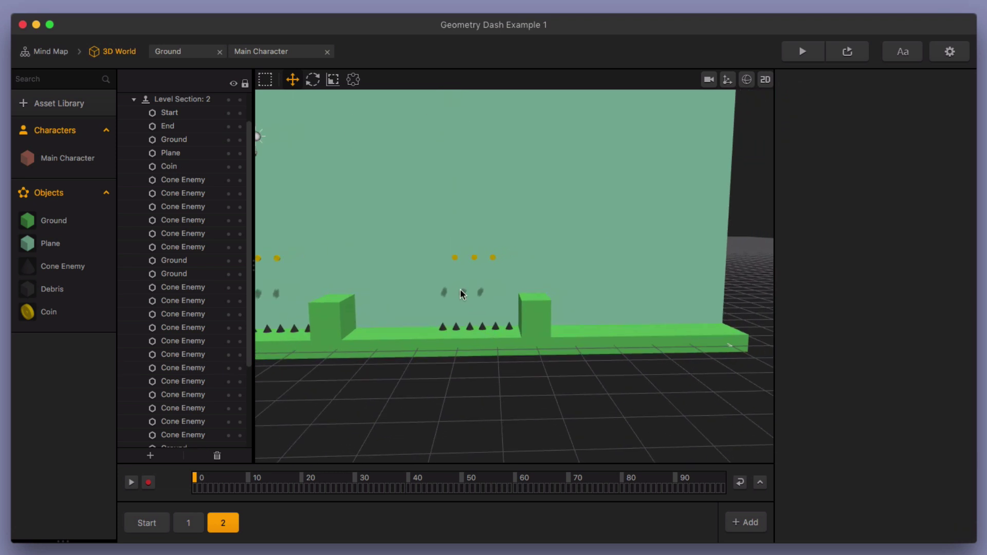
{"action": "left_click", "coordinate": [454, 259]}
{"action": "key", "text": "BackSpace"}
Step: Playtest the level in the preview, jumping across the blocks and the long cone row to collect coins
{"action": "left_click", "coordinate": [799, 58]}
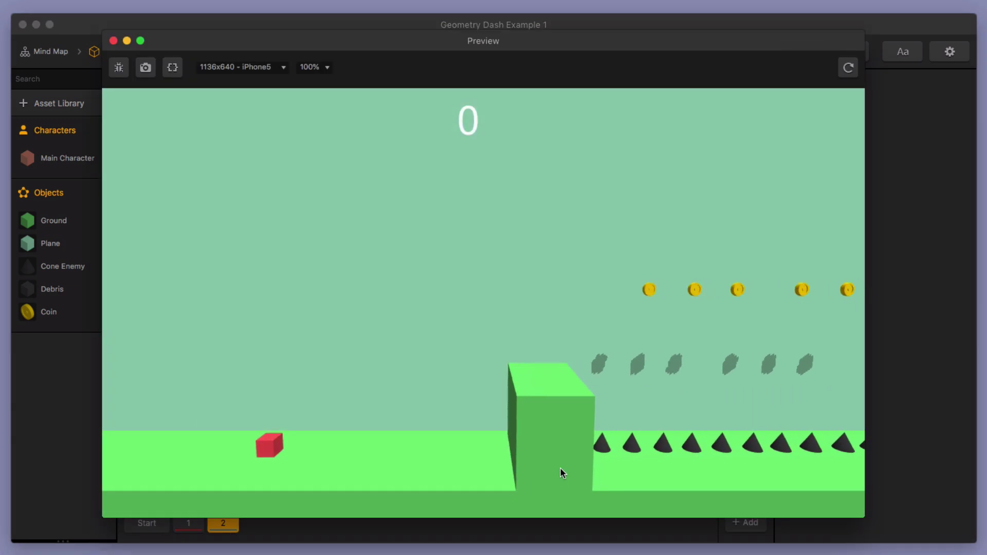
{"action": "left_click", "coordinate": [509, 472]}
{"action": "left_click", "coordinate": [507, 469]}
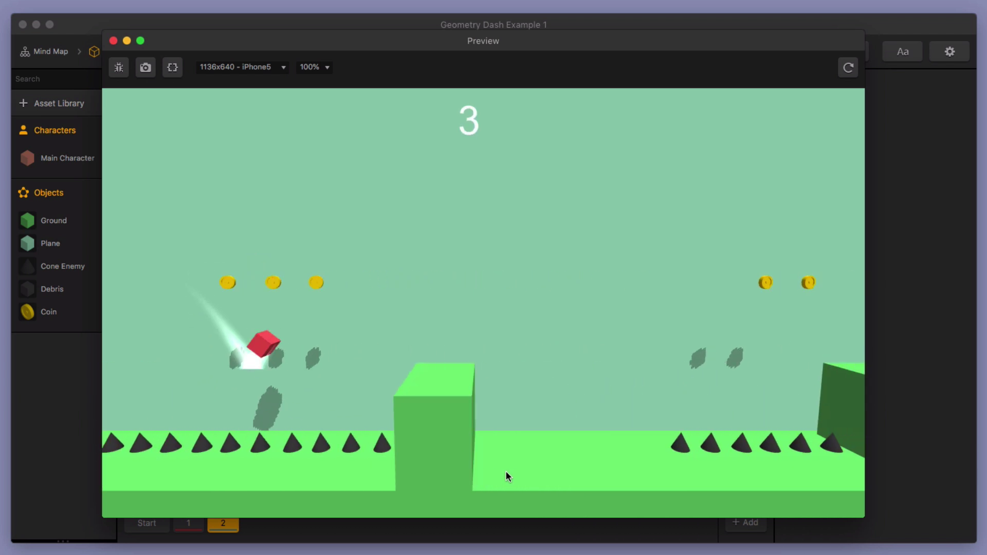
{"action": "left_click", "coordinate": [506, 471]}
{"action": "left_click", "coordinate": [506, 471]}
{"action": "left_click", "coordinate": [505, 471]}
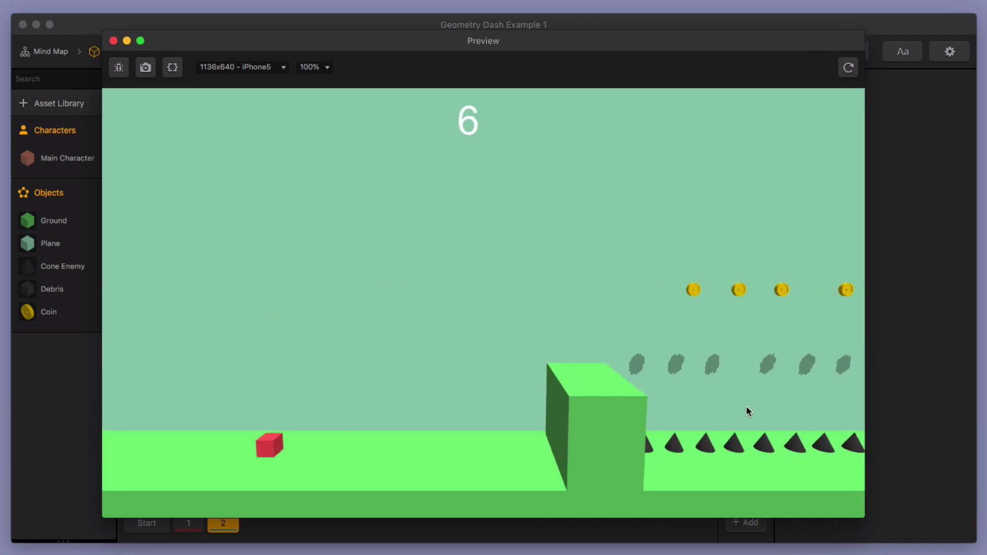
{"action": "left_click", "coordinate": [695, 443]}
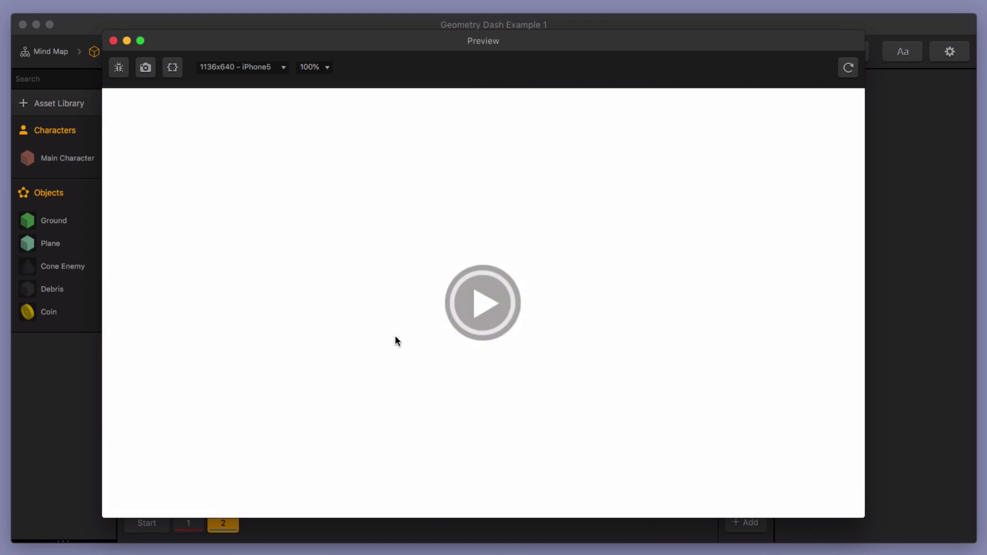
Step: Restart the game and play through the repeating section several times, jumping blocks and cones, then close the preview
{"action": "left_click", "coordinate": [480, 308]}
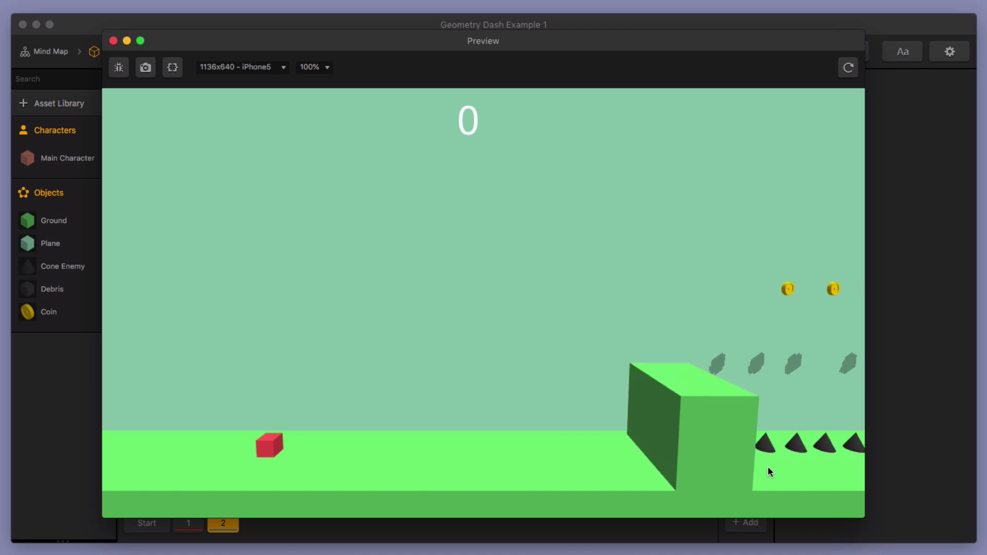
{"action": "left_click", "coordinate": [744, 480]}
{"action": "left_click", "coordinate": [737, 475]}
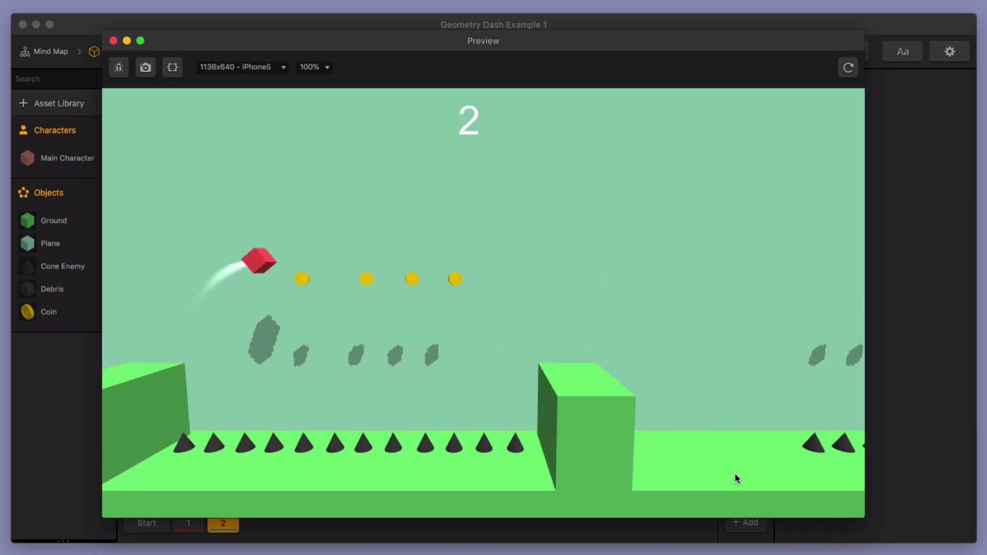
{"action": "left_click", "coordinate": [735, 476]}
{"action": "left_click", "coordinate": [731, 480]}
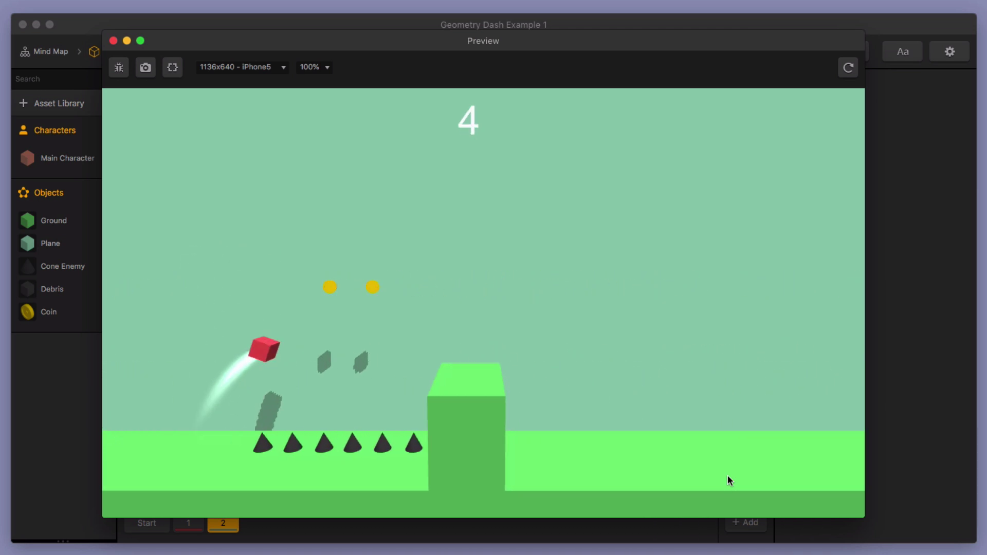
{"action": "left_click", "coordinate": [727, 481]}
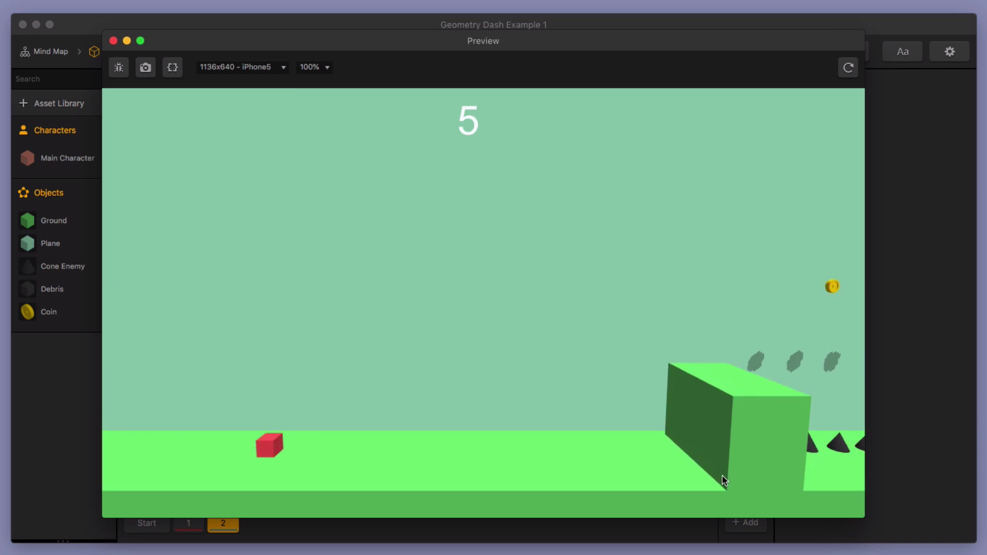
{"action": "left_click", "coordinate": [721, 475]}
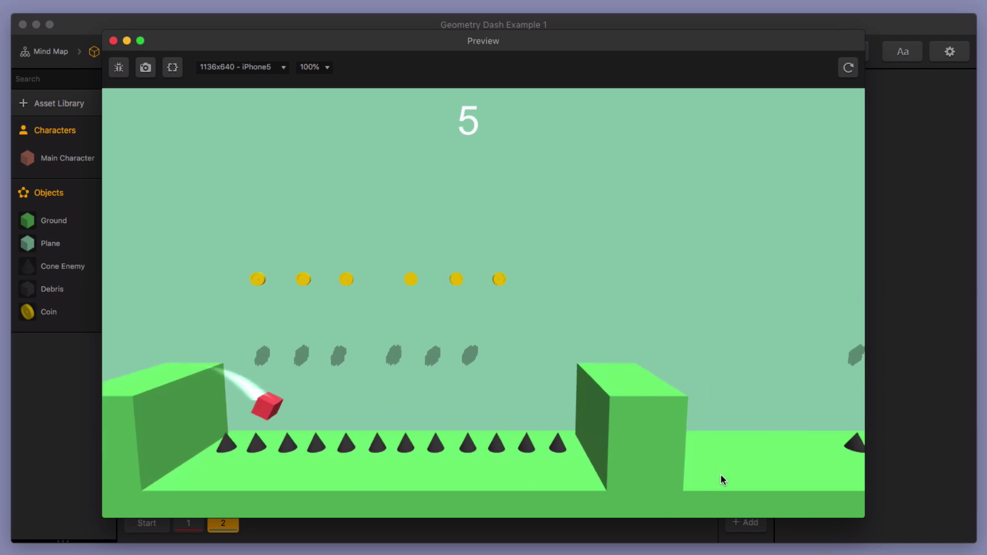
{"action": "left_click", "coordinate": [721, 475]}
{"action": "left_click", "coordinate": [721, 478]}
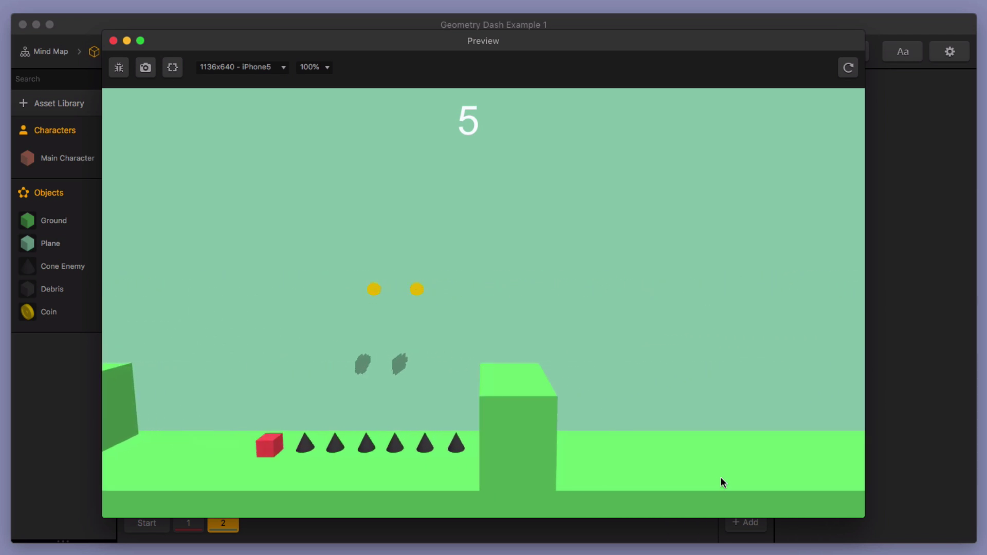
{"action": "left_click", "coordinate": [720, 477]}
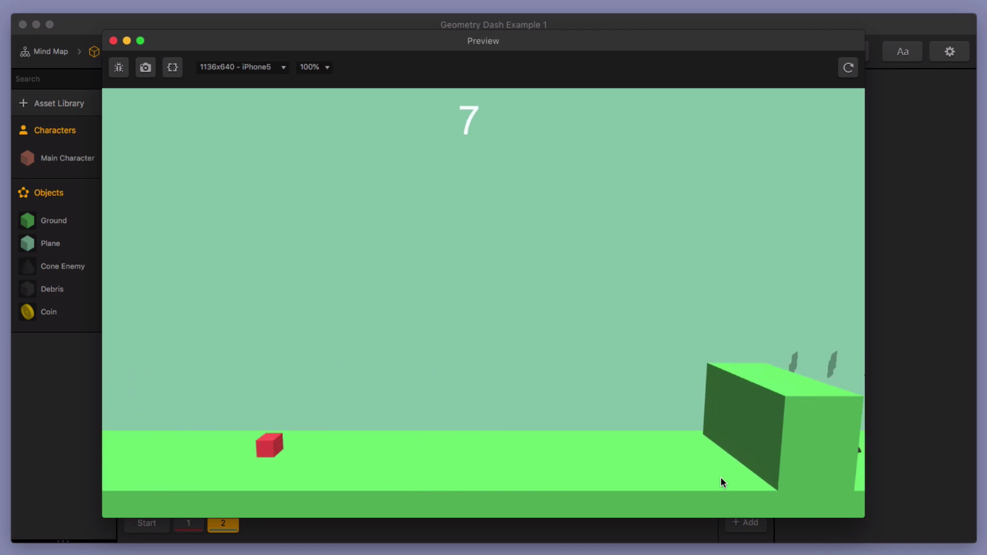
{"action": "left_click", "coordinate": [720, 476]}
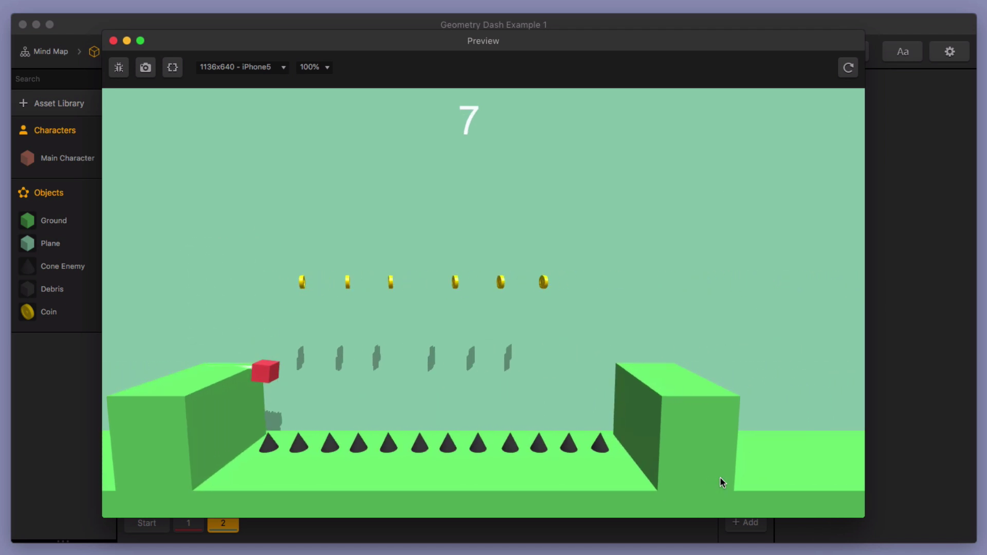
{"action": "left_click", "coordinate": [720, 477]}
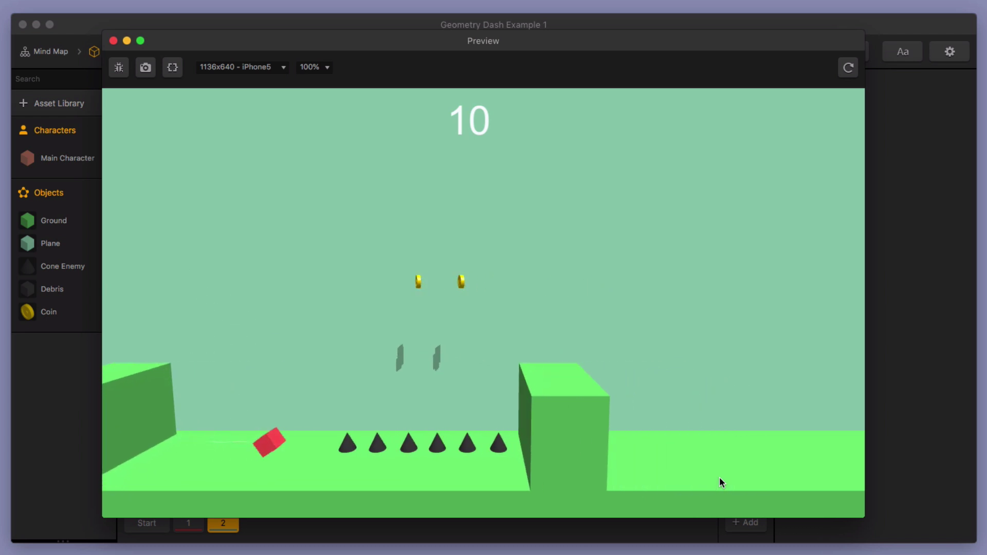
{"action": "left_click", "coordinate": [719, 481]}
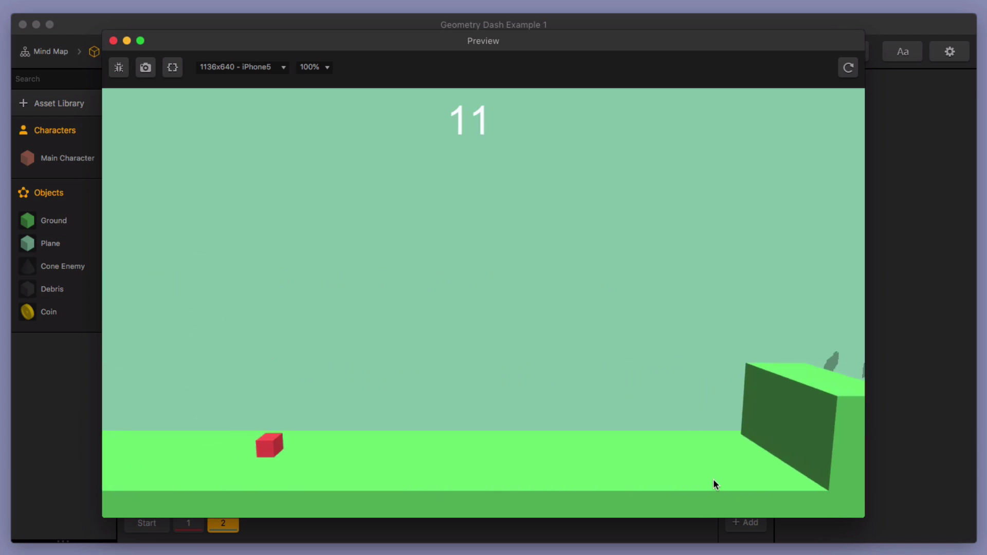
{"action": "left_click", "coordinate": [713, 479]}
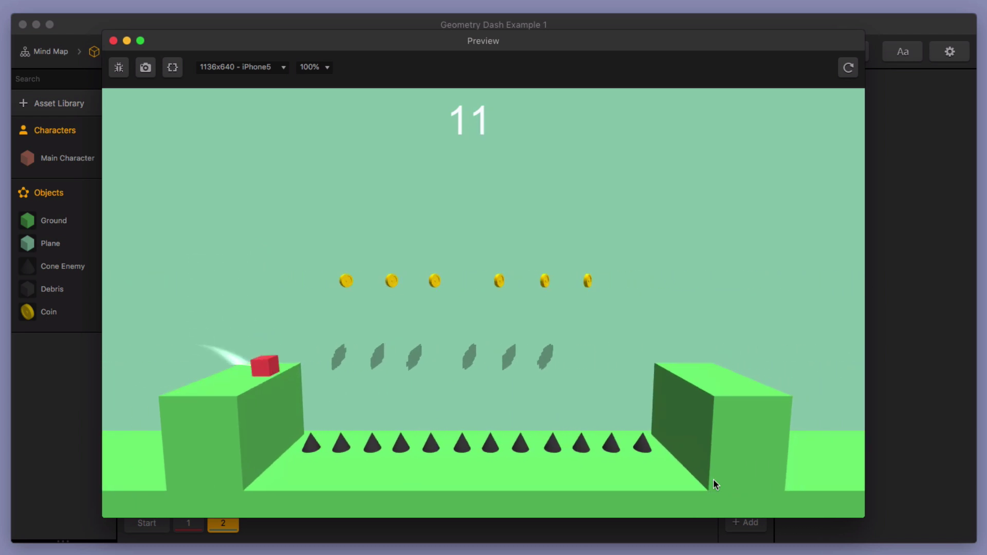
{"action": "left_click", "coordinate": [713, 480]}
{"action": "left_click", "coordinate": [710, 483]}
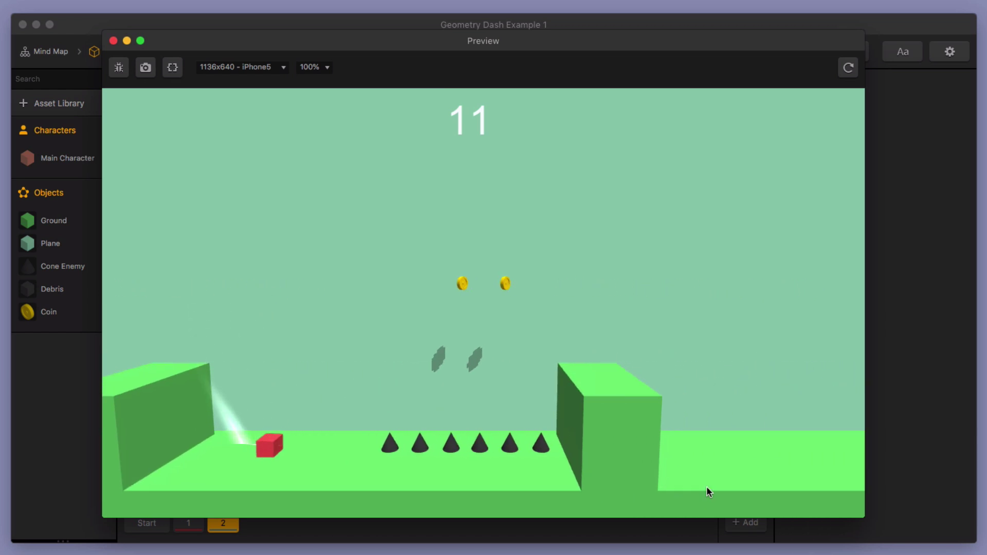
{"action": "left_click", "coordinate": [706, 488]}
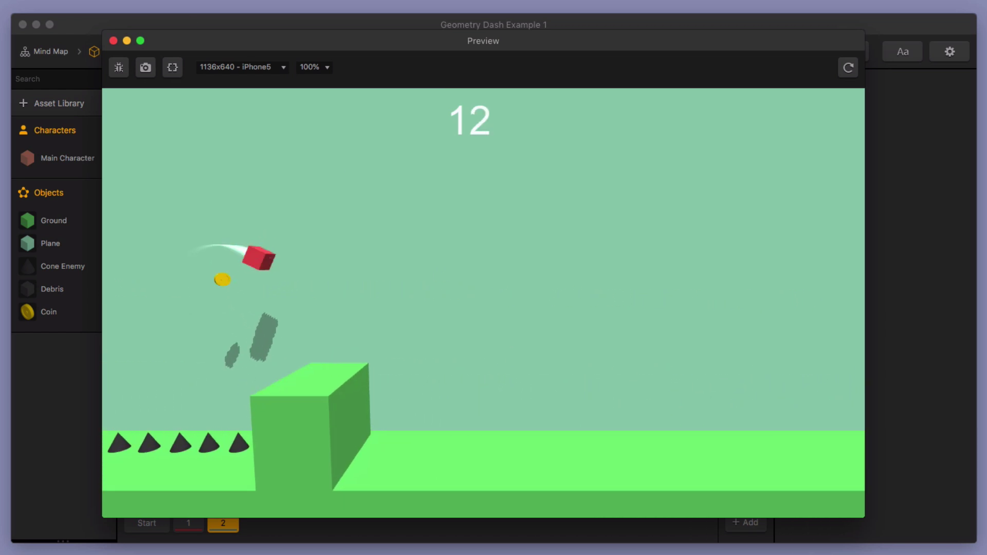
{"action": "left_click", "coordinate": [113, 41]}
Step: Move the tall block behind the long cone row along X to widen the gap before it
{"action": "scroll", "coordinate": [505, 327], "scroll_direction": "down", "scroll_amount": 2}
{"action": "middle_click_drag", "start_coordinate": [428, 361], "coordinate": [529, 346]}
{"action": "scroll", "coordinate": [564, 340], "scroll_direction": "up", "scroll_amount": 5}
{"action": "left_click", "coordinate": [530, 325]}
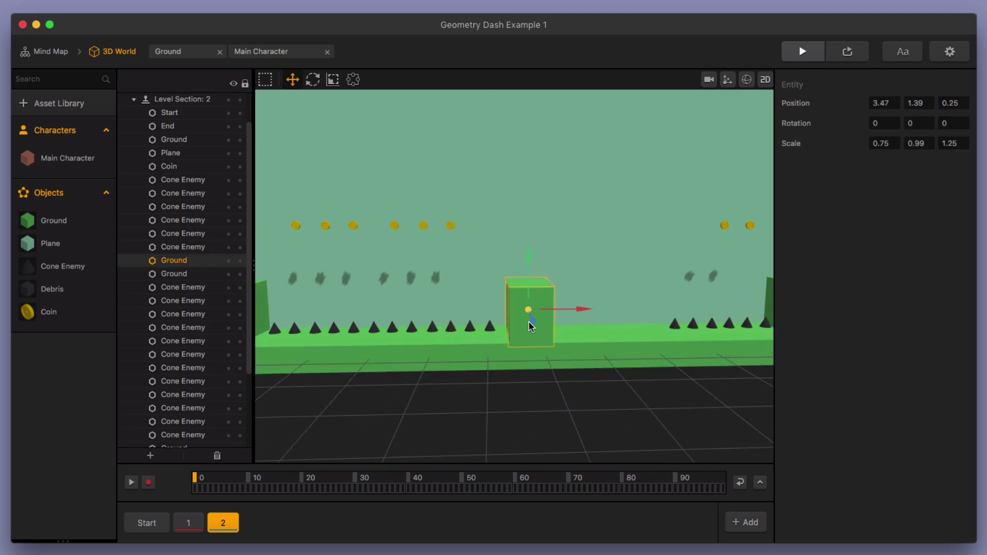
{"action": "left_click_drag", "start_coordinate": [559, 313], "coordinate": [604, 317]}
{"action": "left_click", "coordinate": [492, 323]}
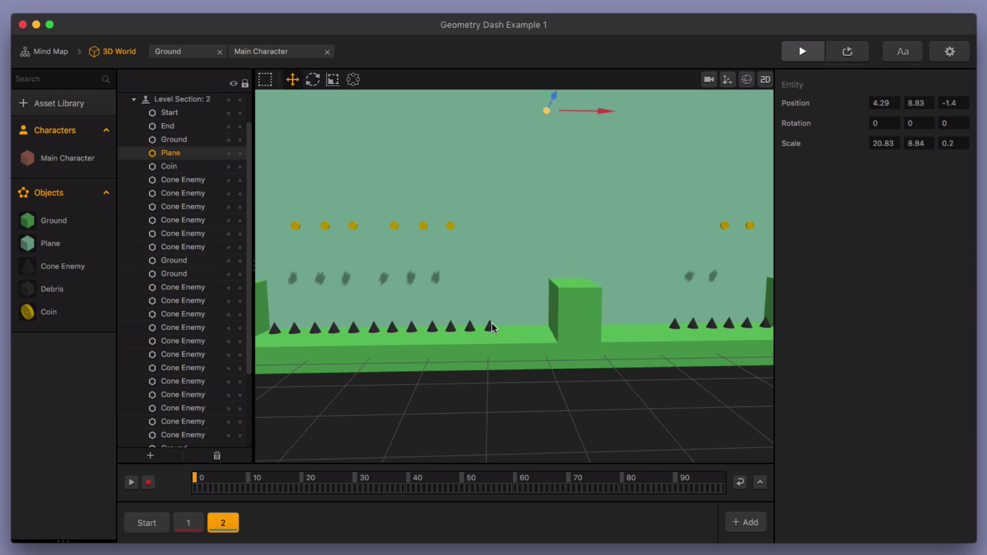
{"action": "scroll", "coordinate": [486, 344], "scroll_direction": "up", "scroll_amount": 5}
{"action": "left_click", "coordinate": [476, 365]}
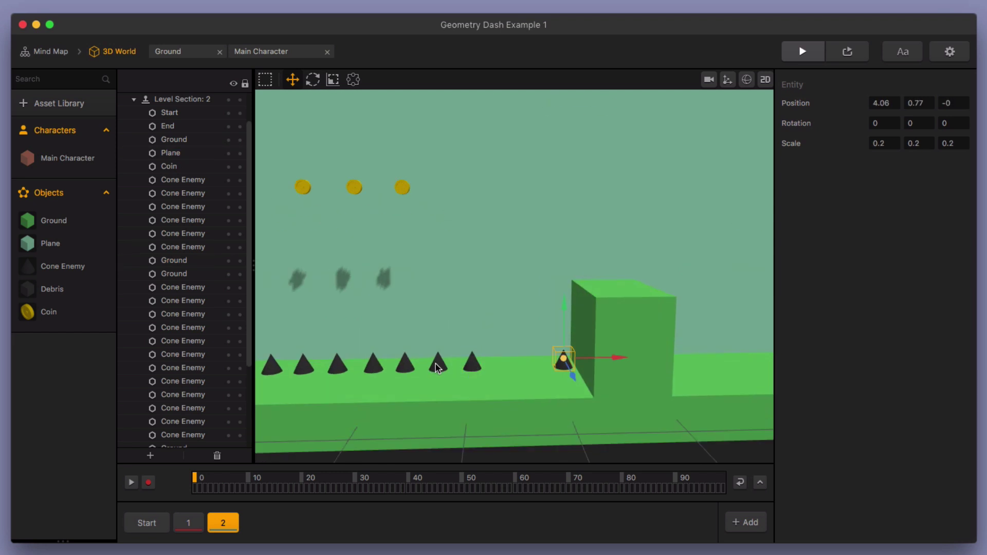
{"action": "left_click", "coordinate": [438, 366]}
{"action": "key", "text": "super+z"}
{"action": "key", "text": "super+z"}
{"action": "key", "text": "super+z"}
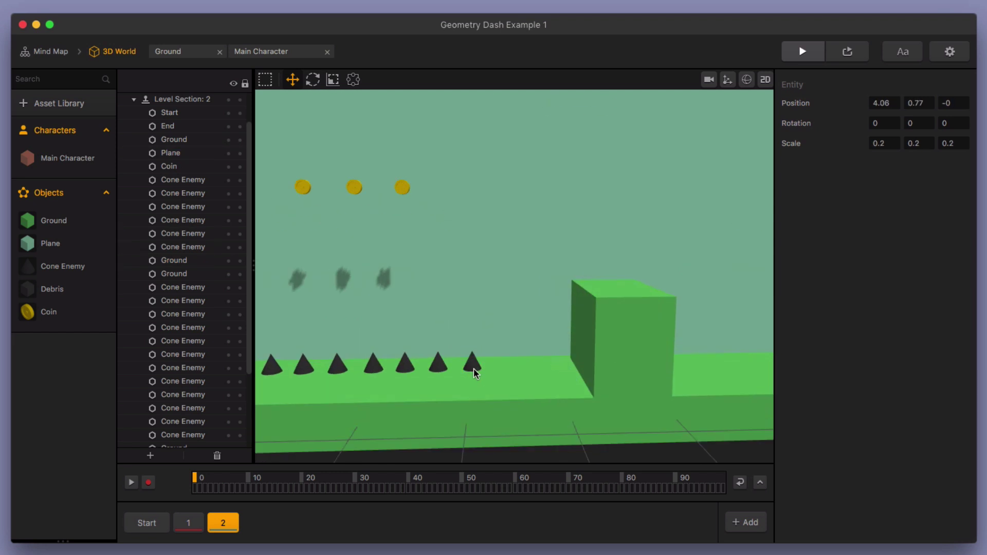
Step: Extend the long row with duplicates of its last two cones, and move the tall block to X 4.85 right behind them
{"action": "left_click", "coordinate": [439, 365], "text": "shift"}
{"action": "key", "text": "super+d"}
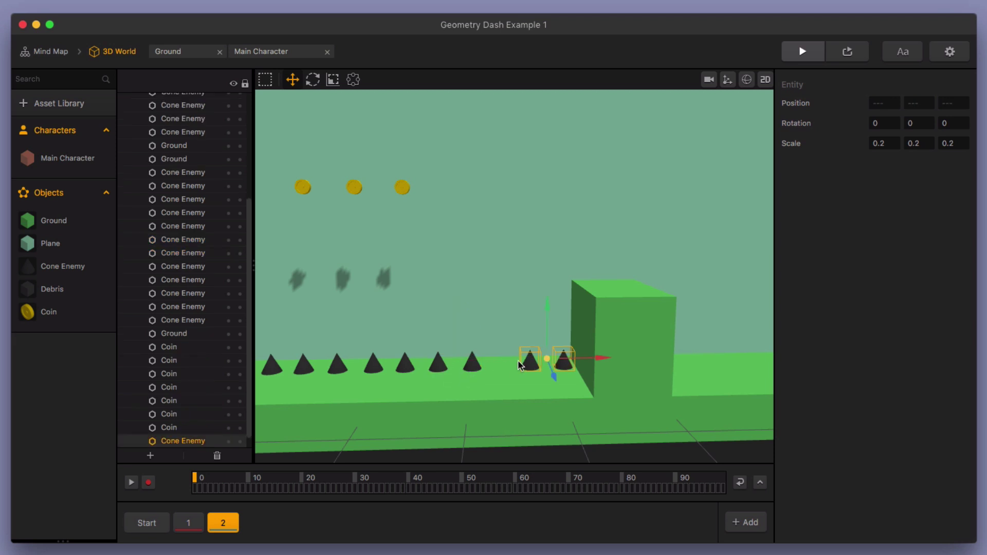
{"action": "left_click_drag", "start_coordinate": [595, 363], "coordinate": [568, 360]}
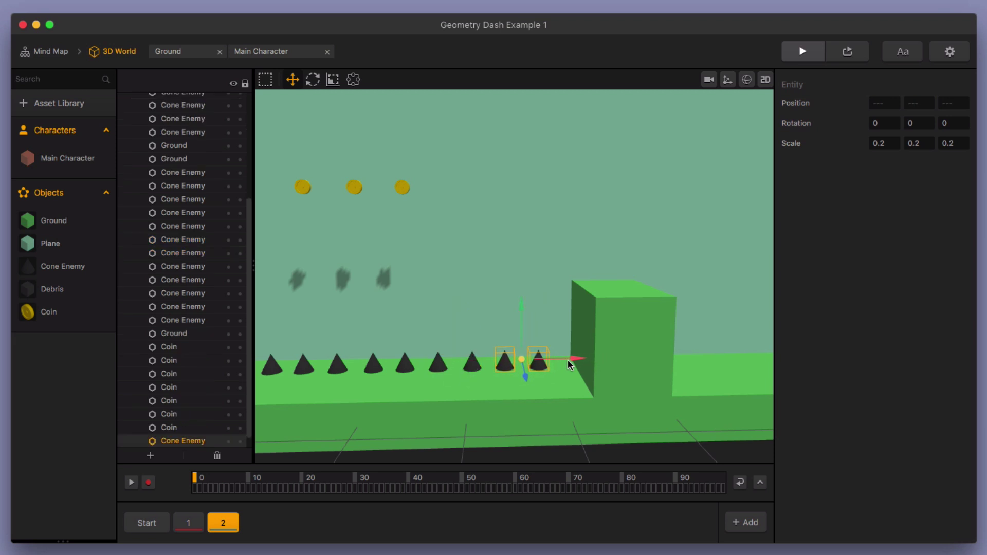
{"action": "left_click", "coordinate": [632, 355]}
{"action": "left_click_drag", "start_coordinate": [646, 329], "coordinate": [634, 334]}
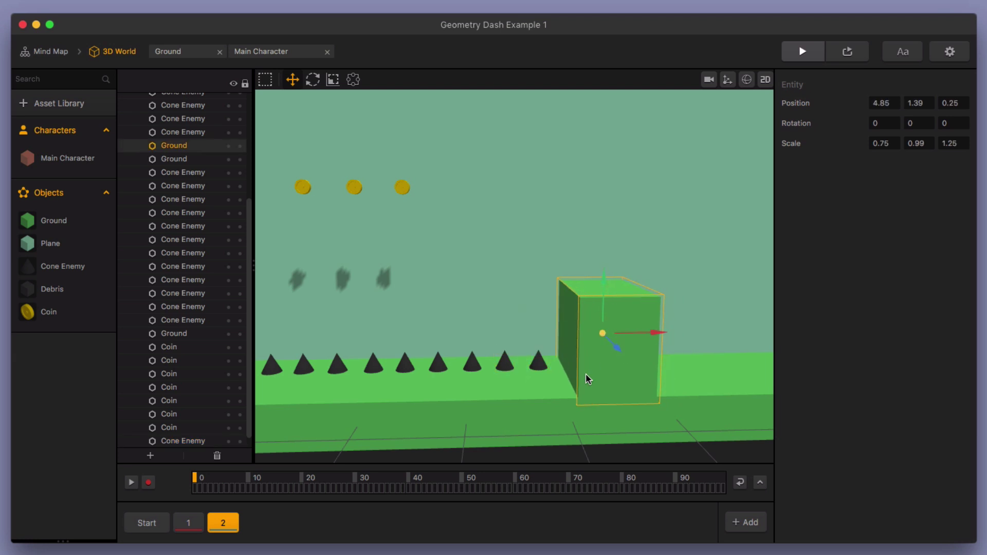
Step: Select all six coins above the long cone row and move them along X closer to the middle tall block
{"action": "scroll", "coordinate": [581, 370], "scroll_direction": "down", "scroll_amount": 5}
{"action": "scroll", "coordinate": [579, 368], "scroll_direction": "up", "scroll_amount": 2}
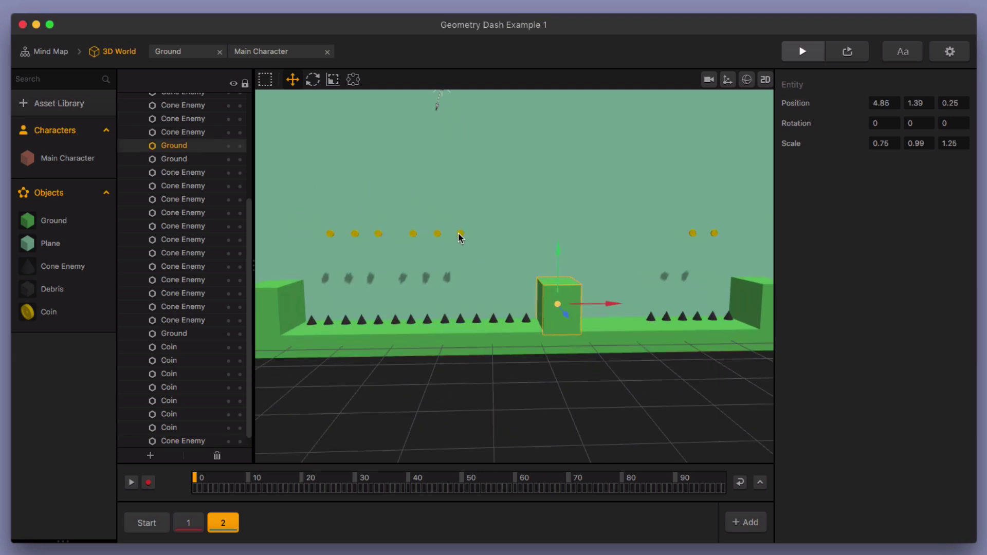
{"action": "left_click", "coordinate": [459, 234]}
{"action": "left_click", "coordinate": [435, 234], "text": "shift"}
{"action": "left_click", "coordinate": [414, 235], "text": "shift"}
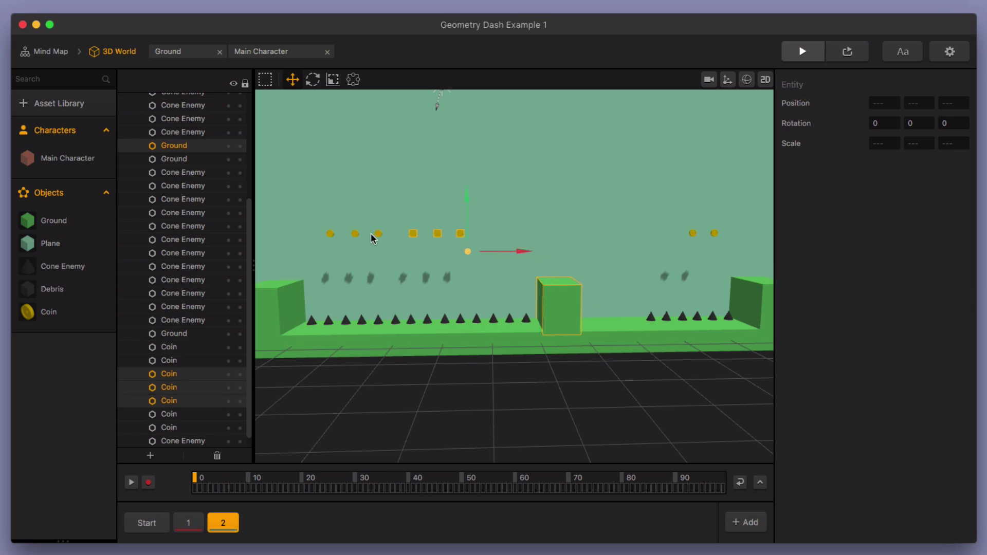
{"action": "left_click", "coordinate": [378, 235], "text": "shift"}
{"action": "left_click", "coordinate": [355, 234], "text": "shift"}
{"action": "left_click", "coordinate": [330, 235], "text": "shift"}
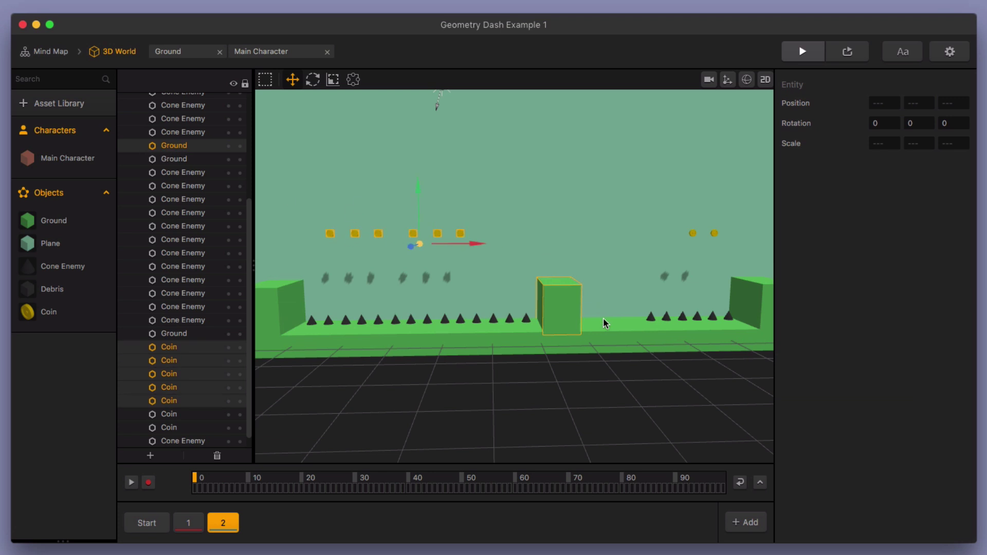
{"action": "left_click", "coordinate": [557, 304], "text": "shift"}
{"action": "left_click_drag", "start_coordinate": [443, 234], "coordinate": [471, 243]}
{"action": "left_click", "coordinate": [634, 394]}
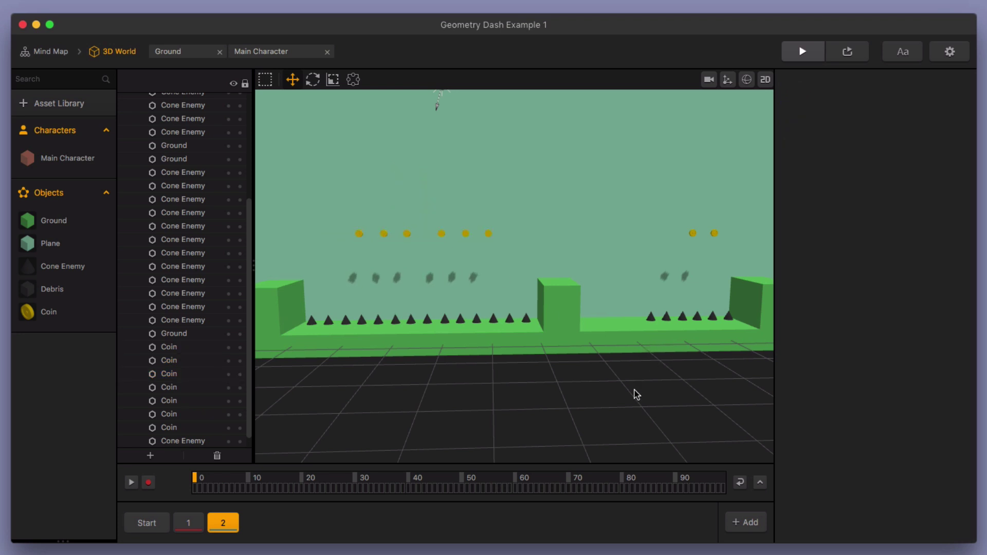
Step: Scale the two tall blocks enclosing the long cone row to 0.78 along X
{"action": "scroll", "coordinate": [645, 384], "scroll_direction": "down", "scroll_amount": 5}
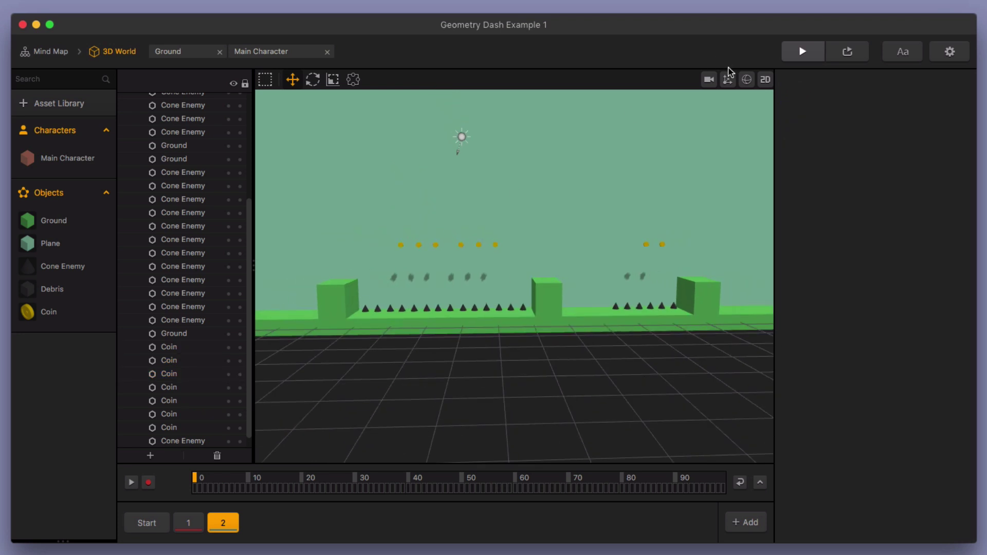
{"action": "left_click", "coordinate": [553, 309]}
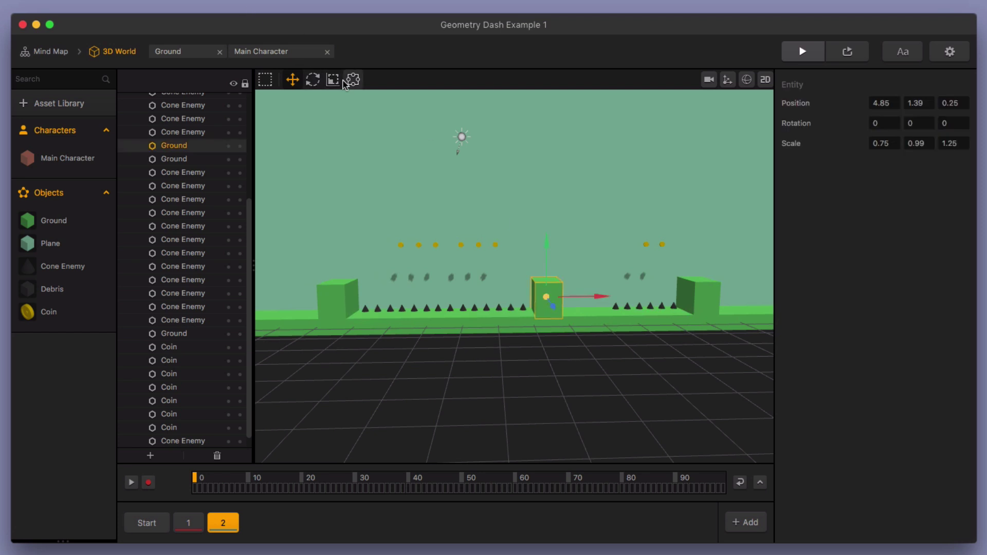
{"action": "left_click", "coordinate": [334, 301], "text": "shift"}
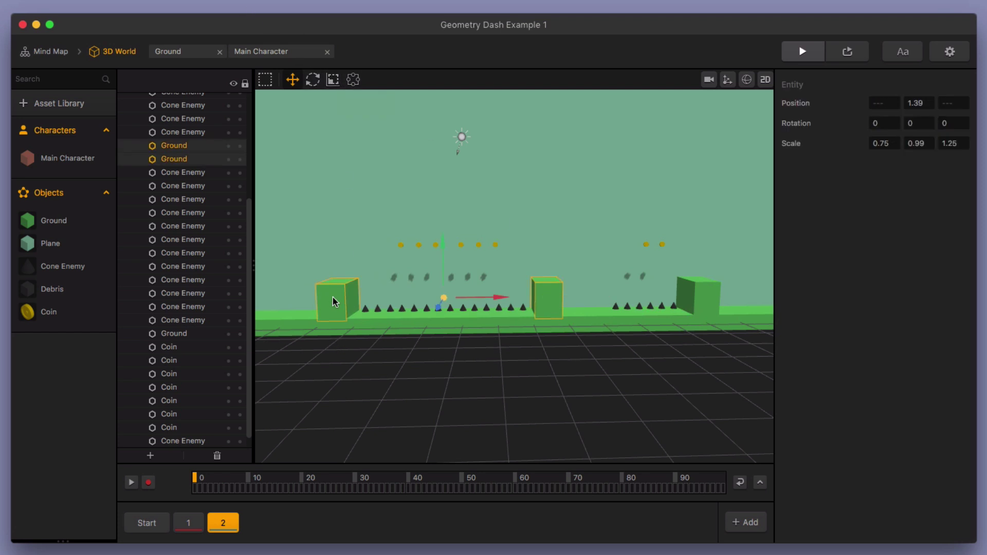
{"action": "left_click", "coordinate": [333, 80]}
{"action": "left_click_drag", "start_coordinate": [484, 298], "coordinate": [486, 297]}
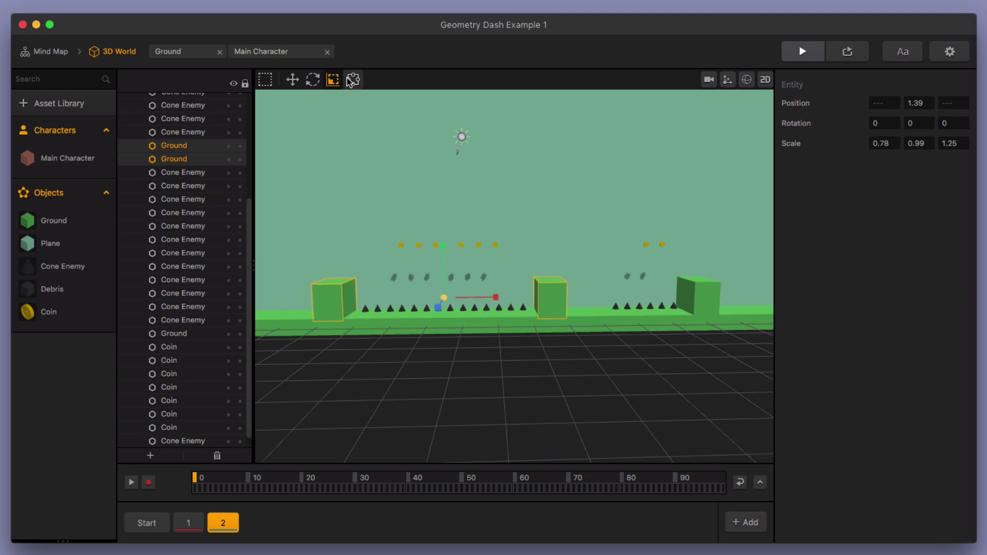
{"action": "left_click", "coordinate": [486, 383]}
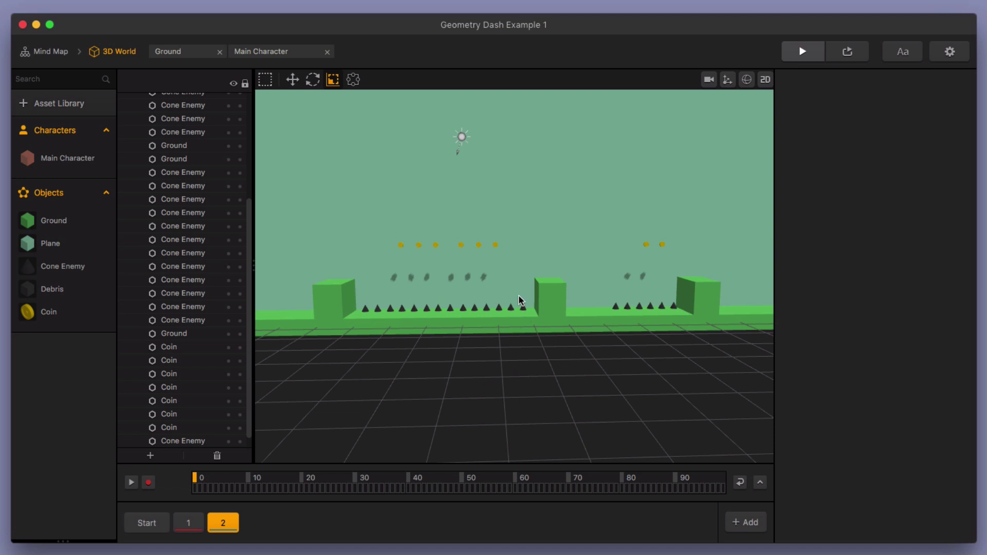
Step: Save the project and playtest the level in the preview, jumping over the tall blocks and cone rows
{"action": "key", "text": "super+s"}
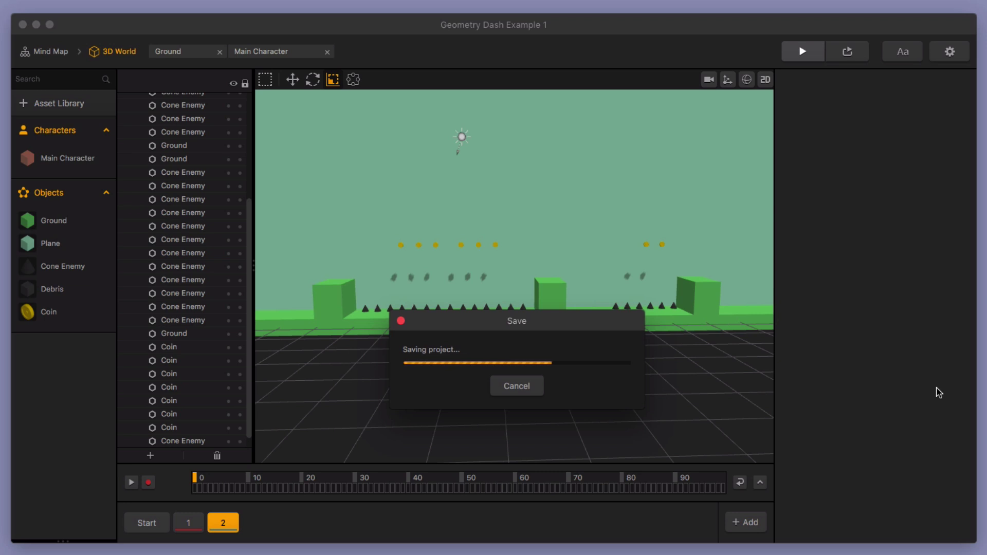
{"action": "left_click", "coordinate": [802, 53]}
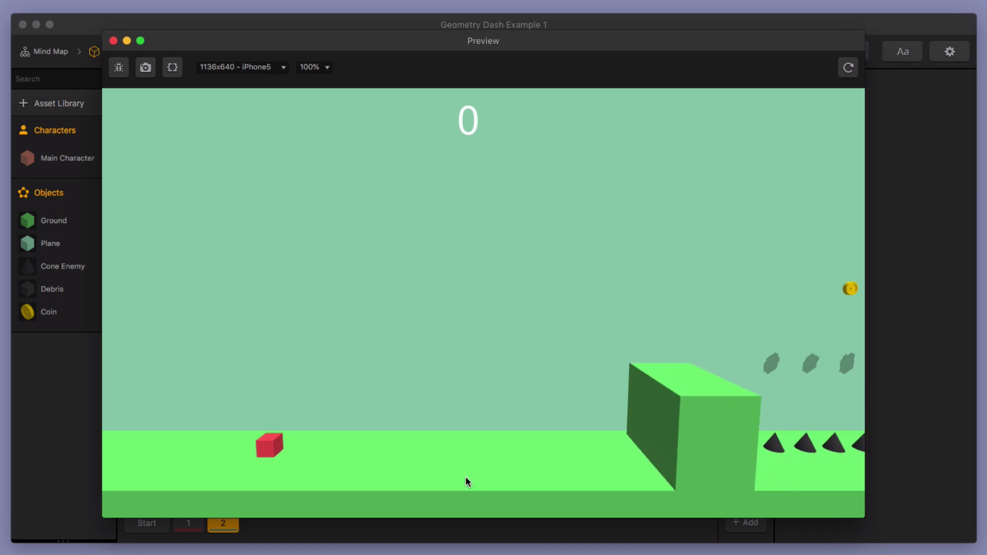
{"action": "left_click", "coordinate": [431, 470]}
{"action": "left_click", "coordinate": [429, 470]}
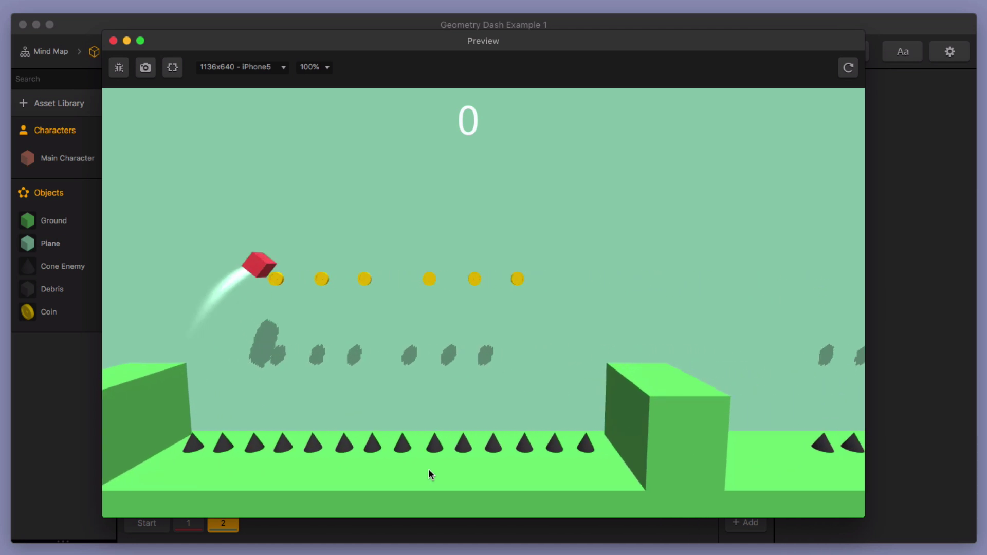
{"action": "left_click", "coordinate": [429, 470]}
{"action": "left_click", "coordinate": [424, 467]}
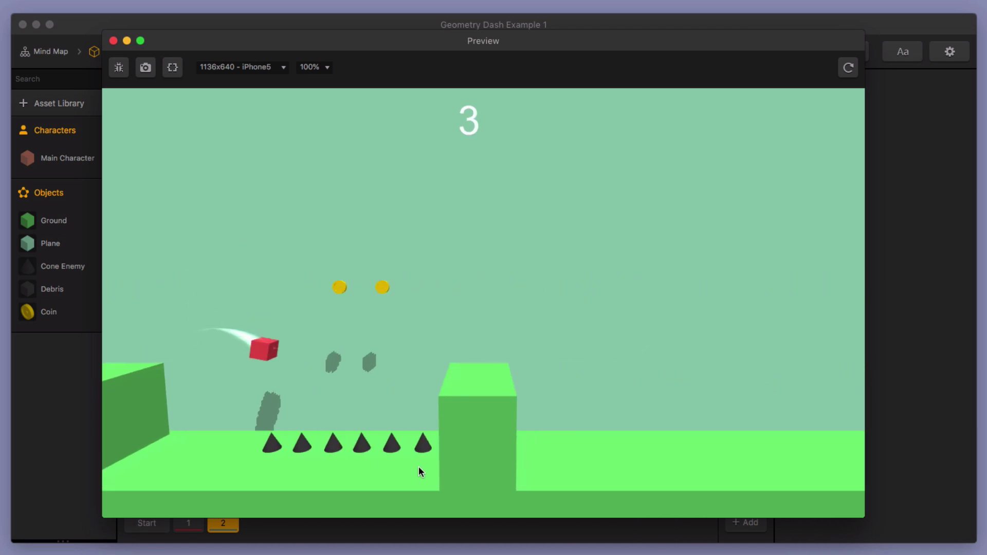
{"action": "left_click", "coordinate": [418, 467]}
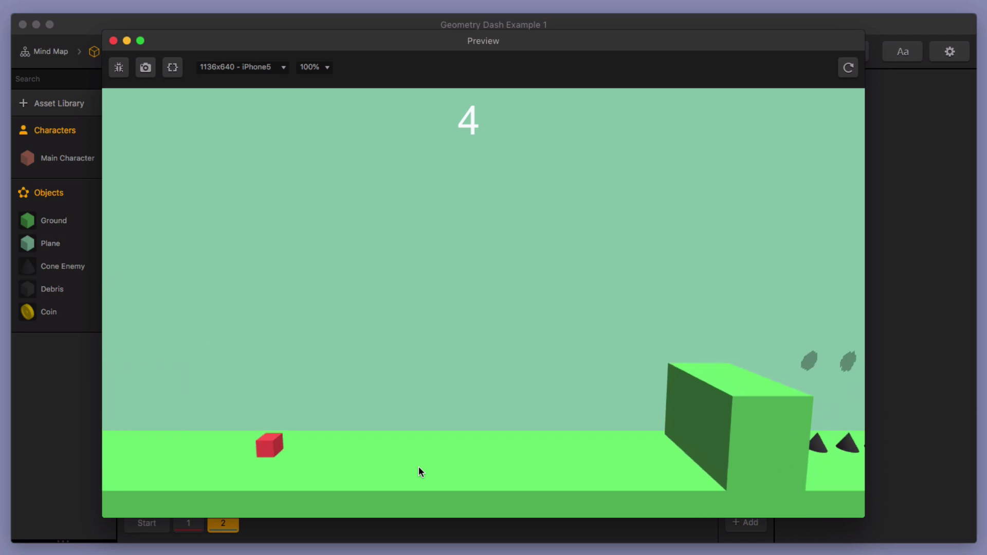
{"action": "left_click", "coordinate": [419, 467]}
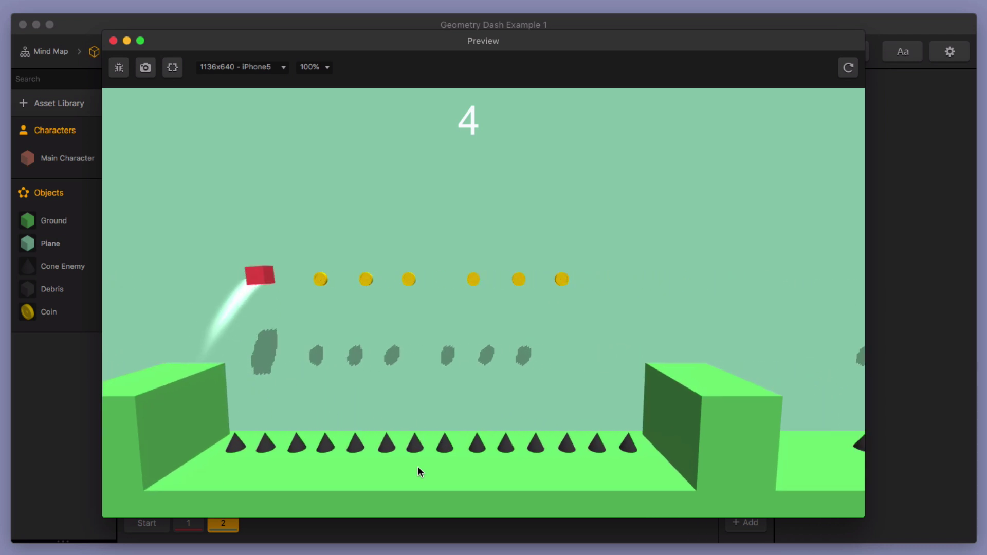
{"action": "left_click", "coordinate": [417, 466]}
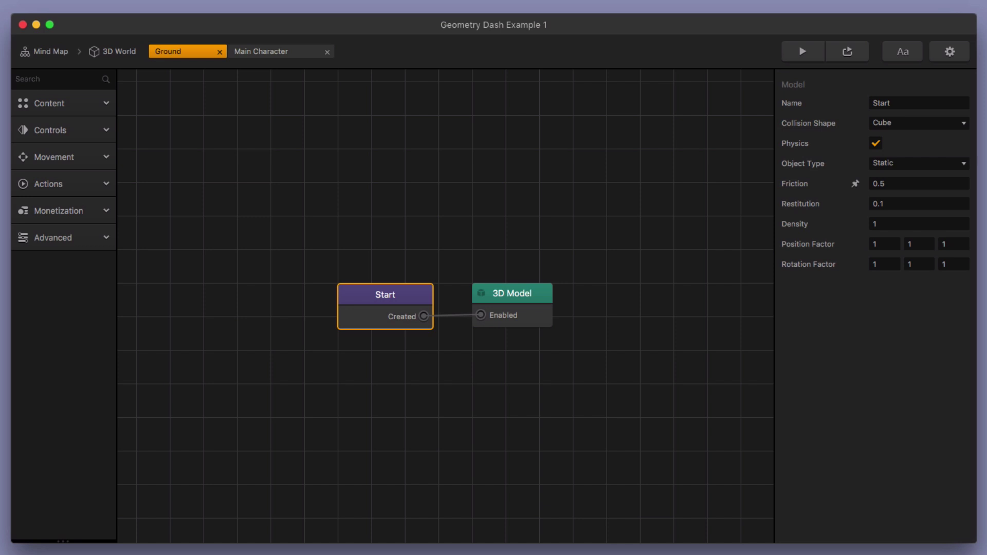
Step: Return to the 3D World, look over section 2's tall blocks, cone rows and coins, and run the preview
{"action": "left_click", "coordinate": [112, 51]}
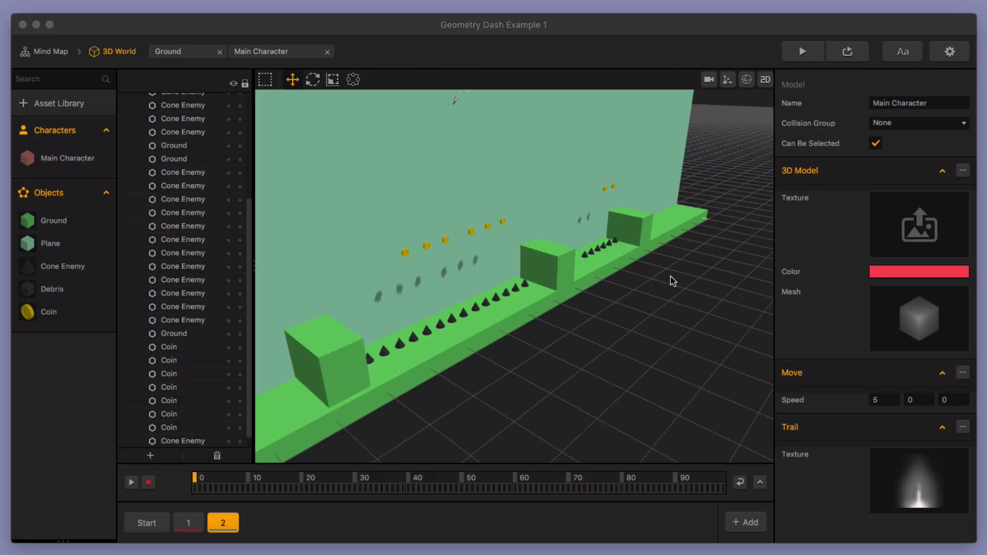
{"action": "left_click", "coordinate": [591, 288]}
{"action": "right_click_drag", "start_coordinate": [671, 277], "coordinate": [617, 399]}
{"action": "left_click", "coordinate": [514, 319]}
{"action": "left_click", "coordinate": [535, 227], "text": "shift"}
{"action": "left_click", "coordinate": [535, 176], "text": "shift"}
{"action": "left_click", "coordinate": [354, 80]}
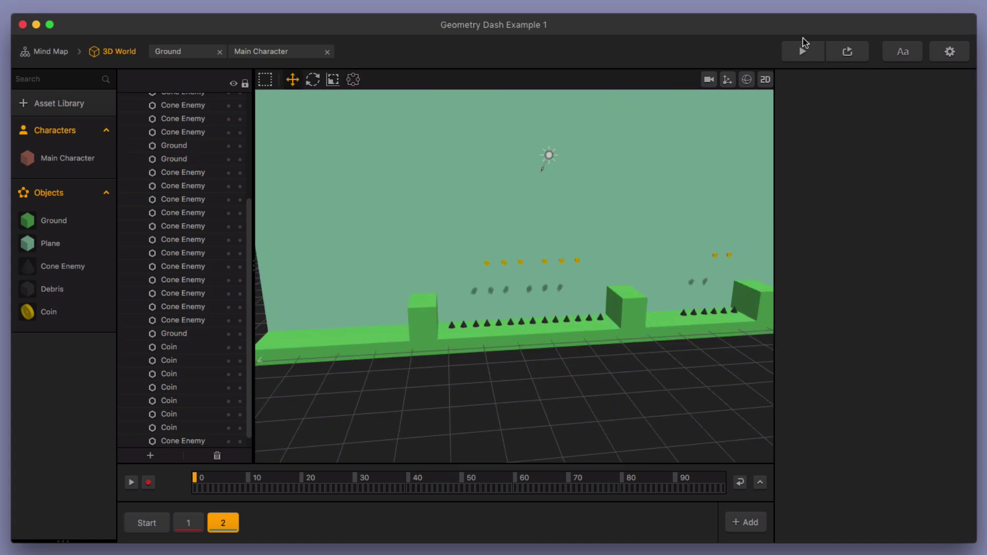
{"action": "left_click", "coordinate": [802, 51]}
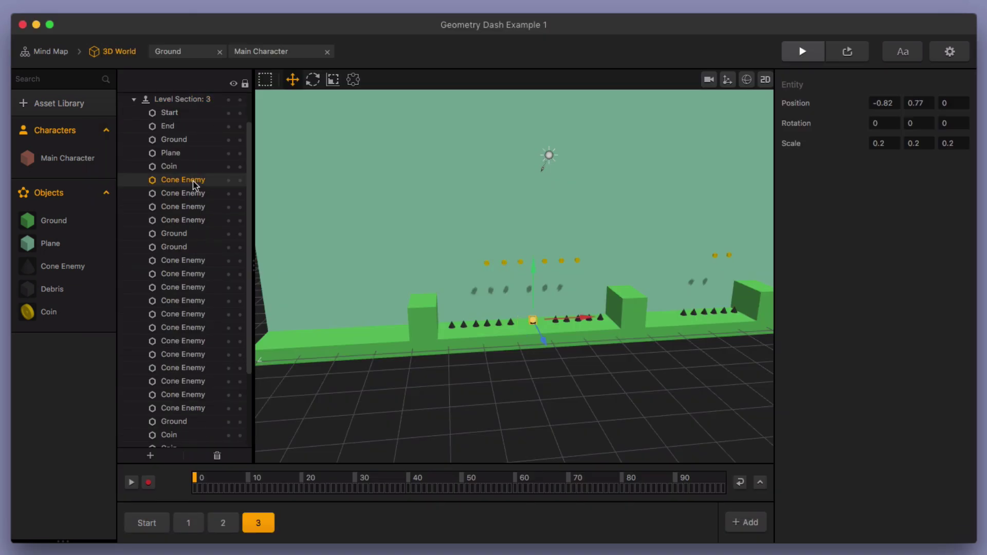
Step: Try section 3 with all cone enemies deleted except the two before the middle tall block, and playtest it
{"action": "left_click", "coordinate": [185, 275], "text": "super"}
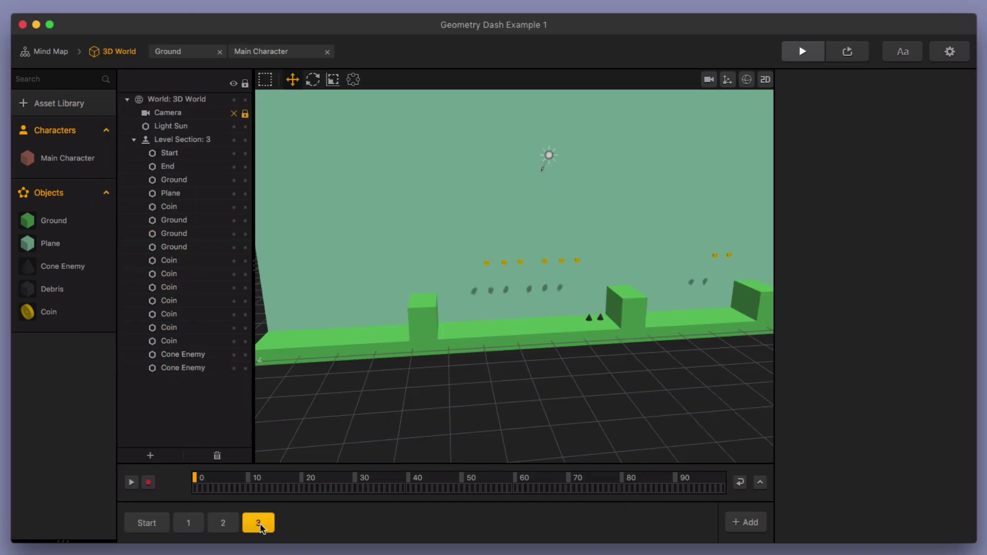
{"action": "left_click", "coordinate": [802, 51]}
{"action": "left_click", "coordinate": [529, 438]}
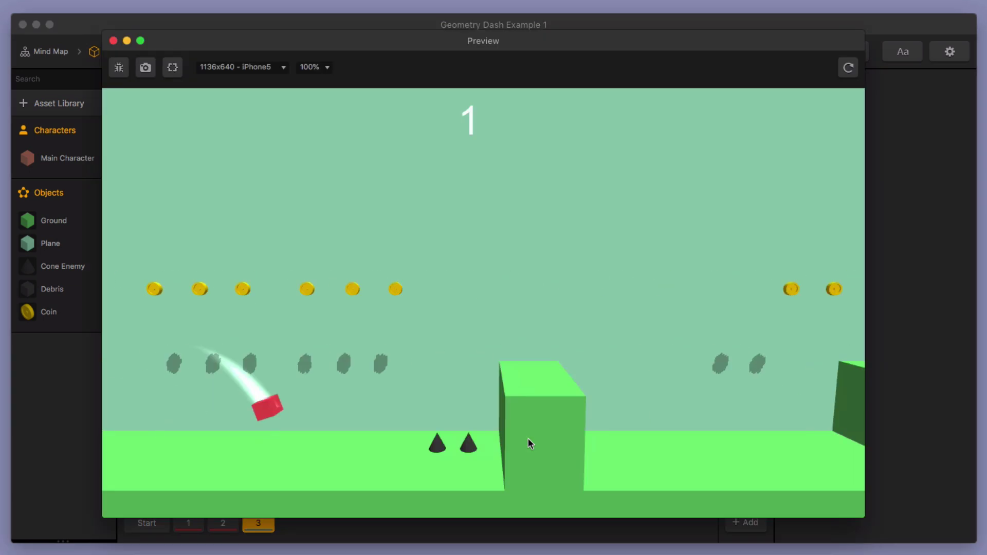
{"action": "left_click", "coordinate": [113, 40]}
Step: Stretch the middle tall block of section 3 upward with the transform handles
{"action": "left_click", "coordinate": [258, 523]}
{"action": "left_click", "coordinate": [487, 342]}
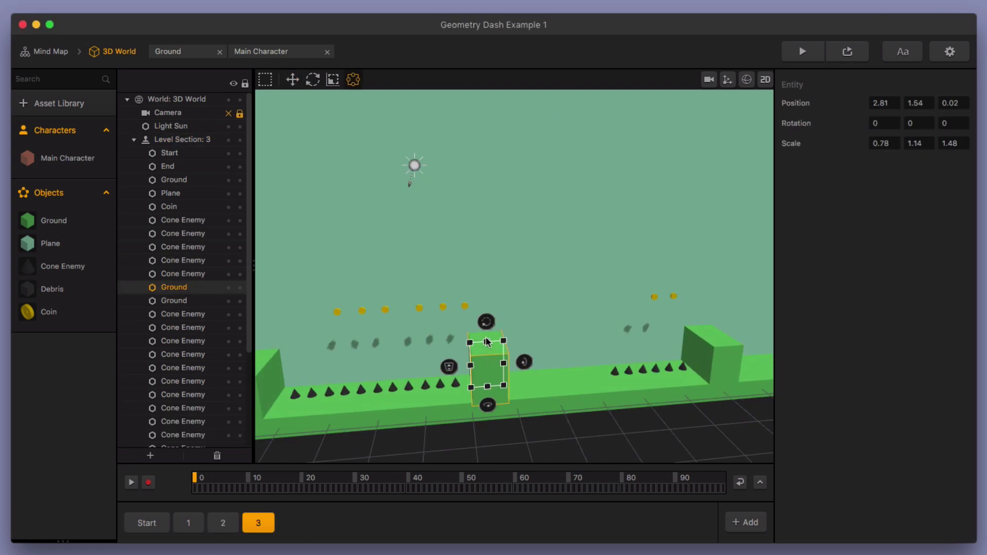
{"action": "left_click_drag", "start_coordinate": [487, 342], "coordinate": [487, 311]}
Step: Delete one coin above the long cone row, and arrange the other five on a rising slope rotated 20.3 about Z
{"action": "left_click", "coordinate": [650, 231]}
{"action": "key", "text": "Delete"}
{"action": "left_click", "coordinate": [293, 80]}
{"action": "left_click_drag", "start_coordinate": [637, 235], "coordinate": [610, 236]}
{"action": "left_click", "coordinate": [312, 80]}
{"action": "left_click_drag", "start_coordinate": [537, 237], "coordinate": [533, 216]}
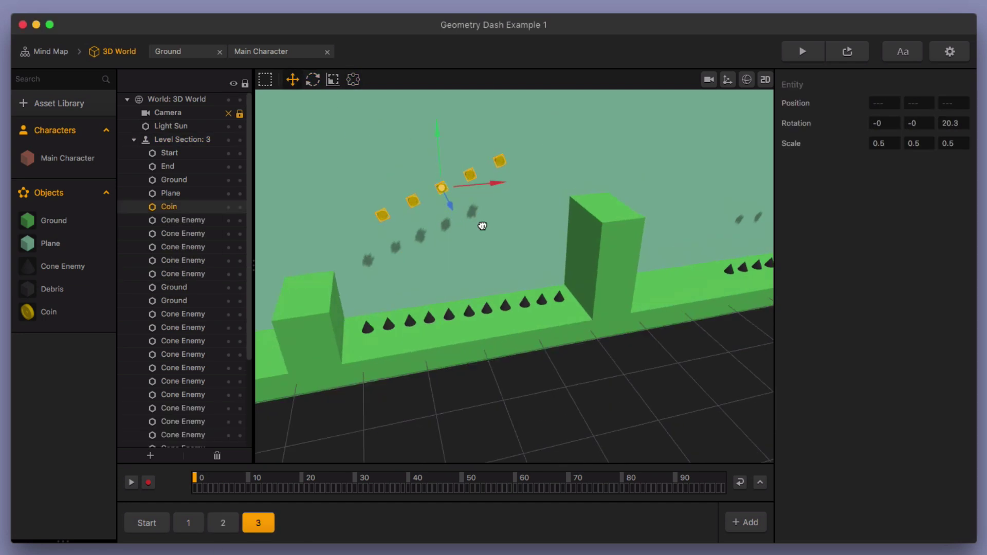
Step: Duplicate the cone row before the middle tall block and move the copies along X past the last tall block
{"action": "left_click", "coordinate": [353, 80]}
{"action": "left_click", "coordinate": [609, 257]}
{"action": "left_click", "coordinate": [562, 334]}
{"action": "left_click", "coordinate": [293, 79]}
{"action": "key", "text": "super+d"}
{"action": "left_click_drag", "start_coordinate": [462, 337], "coordinate": [589, 343]}
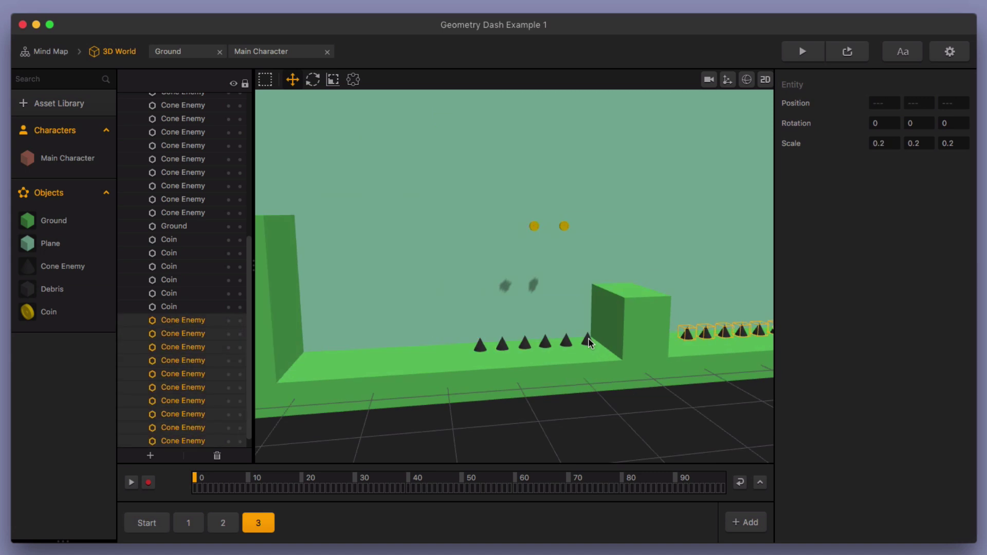
Step: Delete the short six-cone row after the middle tall block and move the duplicated cones into its place
{"action": "left_click", "coordinate": [589, 344]}
{"action": "left_click", "coordinate": [482, 345], "text": "shift"}
{"action": "key", "text": "Delete"}
{"action": "left_click", "coordinate": [427, 345], "text": "shift"}
{"action": "left_click_drag", "start_coordinate": [427, 346], "coordinate": [288, 353]}
Step: Shift the last tall block of section 3 along X and stretch it much taller
{"action": "left_click_drag", "start_coordinate": [631, 335], "coordinate": [616, 336]}
{"action": "left_click", "coordinate": [353, 79]}
{"action": "left_click_drag", "start_coordinate": [611, 304], "coordinate": [614, 152]}
Step: Duplicate the sloping coins, move the copies along X and up above the second cone row, and save the project
{"action": "left_click", "coordinate": [293, 79]}
{"action": "left_click", "coordinate": [452, 268], "text": "shift"}
{"action": "key", "text": "super+d"}
{"action": "left_click_drag", "start_coordinate": [551, 249], "coordinate": [694, 249]}
{"action": "left_click_drag", "start_coordinate": [582, 175], "coordinate": [582, 145]}
{"action": "left_click", "coordinate": [168, 52]}
{"action": "key", "text": "super+s"}
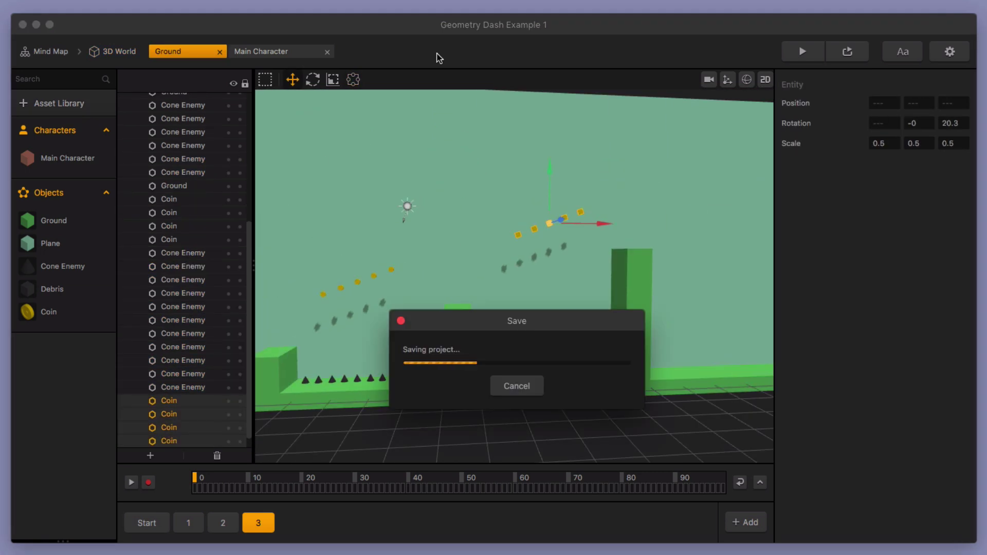
Step: Add a new object from the asset library and name it "Invisble Enemy"
{"action": "left_click", "coordinate": [59, 103]}
{"action": "double_click", "coordinate": [919, 100]}
{"action": "type", "text": "Invisble Enemy"}
Step: Place the Invisble Enemy in section 3 against the front of the first tall block, at X -7.75, Y 1.12
{"action": "left_click_drag", "start_coordinate": [67, 335], "coordinate": [412, 319]}
{"action": "left_click_drag", "start_coordinate": [409, 354], "coordinate": [410, 265]}
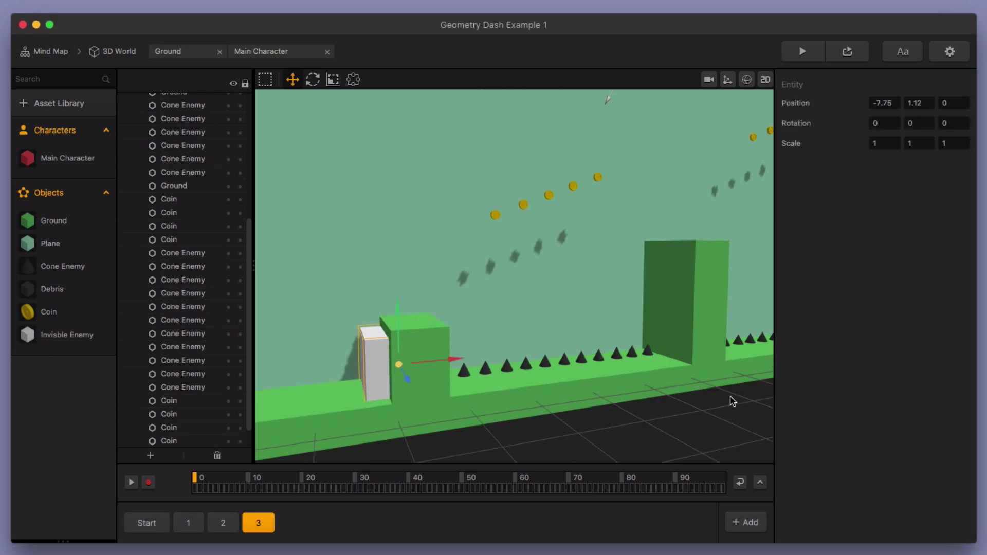
{"action": "scroll", "coordinate": [485, 385], "scroll_direction": "up", "scroll_amount": 5}
{"action": "left_click_drag", "start_coordinate": [463, 377], "coordinate": [511, 353]}
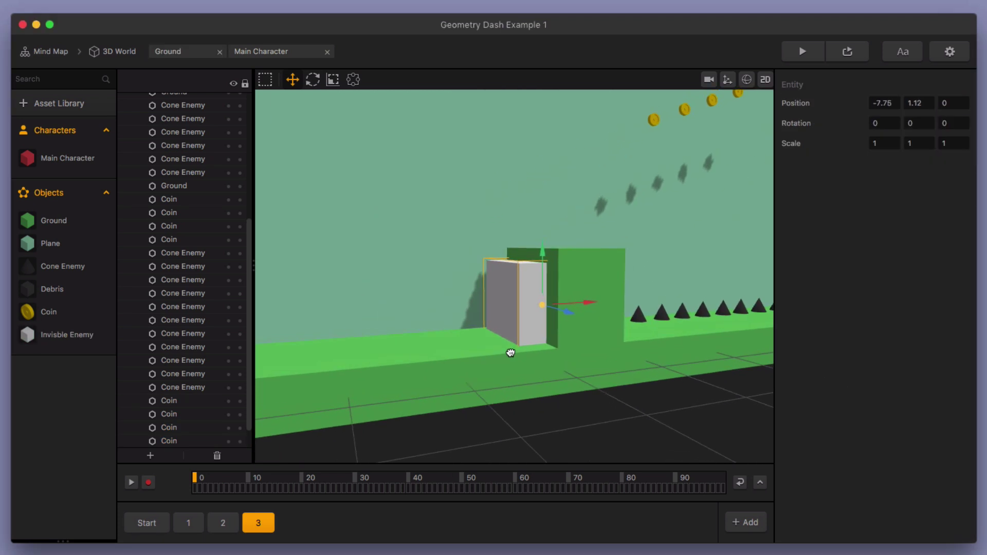
{"action": "scroll", "coordinate": [570, 355], "scroll_direction": "up", "scroll_amount": 2}
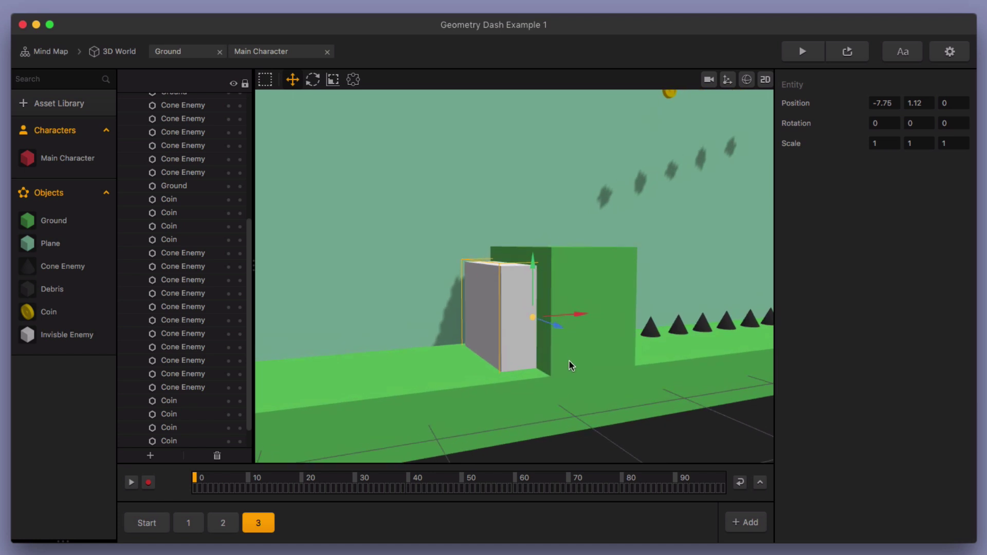
Step: Inspect section 3's blocks, cone rows and coins, and the Invisble Enemy in front of the first block
{"action": "scroll", "coordinate": [551, 356], "scroll_direction": "down", "scroll_amount": 8}
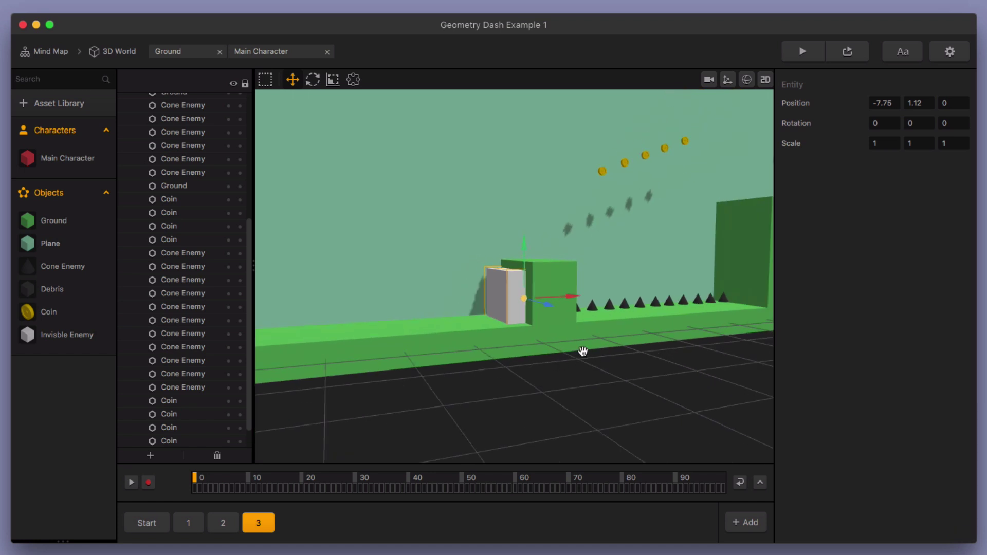
{"action": "left_click_drag", "start_coordinate": [584, 354], "coordinate": [435, 378]}
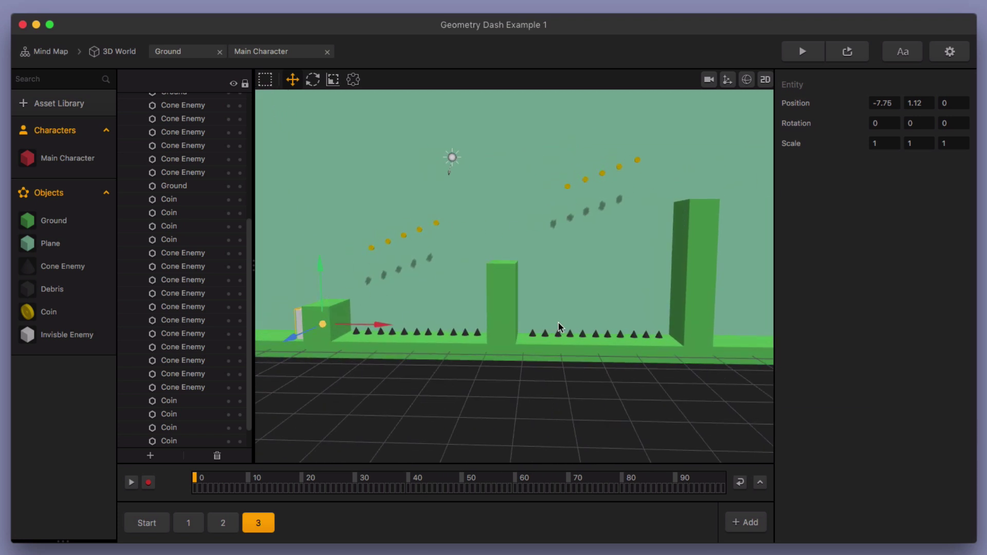
{"action": "mouse_move", "coordinate": [489, 328]}
{"action": "left_mouse_down"}
{"action": "mouse_move", "coordinate": [501, 327]}
{"action": "mouse_move", "coordinate": [486, 329]}
{"action": "left_mouse_up"}
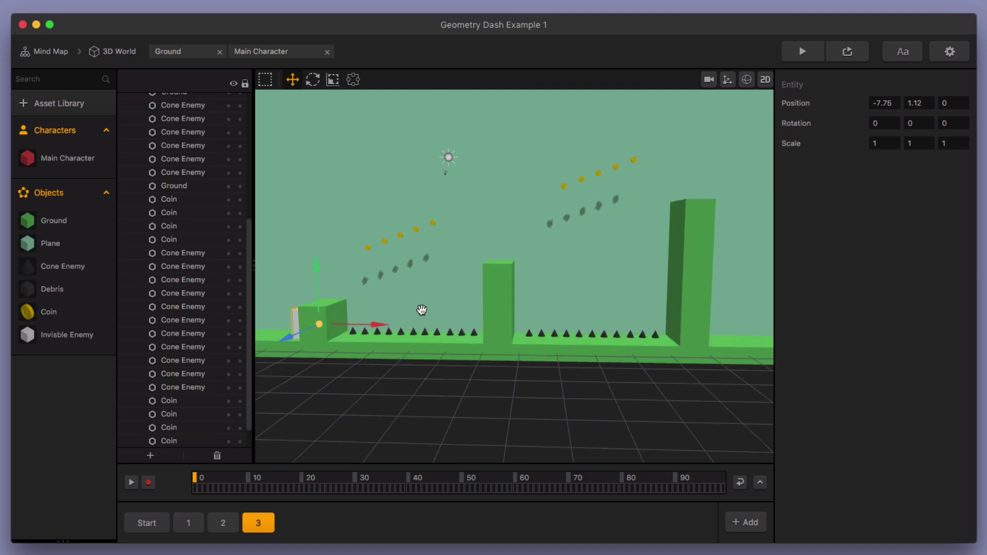
{"action": "left_click_drag", "start_coordinate": [423, 310], "coordinate": [542, 307]}
{"action": "scroll", "coordinate": [495, 363], "scroll_direction": "up", "scroll_amount": 8}
{"action": "right_click_drag", "start_coordinate": [492, 358], "coordinate": [557, 348]}
{"action": "scroll", "coordinate": [524, 387], "scroll_direction": "down", "scroll_amount": 2}
{"action": "left_click_drag", "start_coordinate": [498, 388], "coordinate": [533, 366]}
{"action": "right_click_drag", "start_coordinate": [532, 366], "coordinate": [574, 375]}
{"action": "left_click_drag", "start_coordinate": [574, 374], "coordinate": [558, 373]}
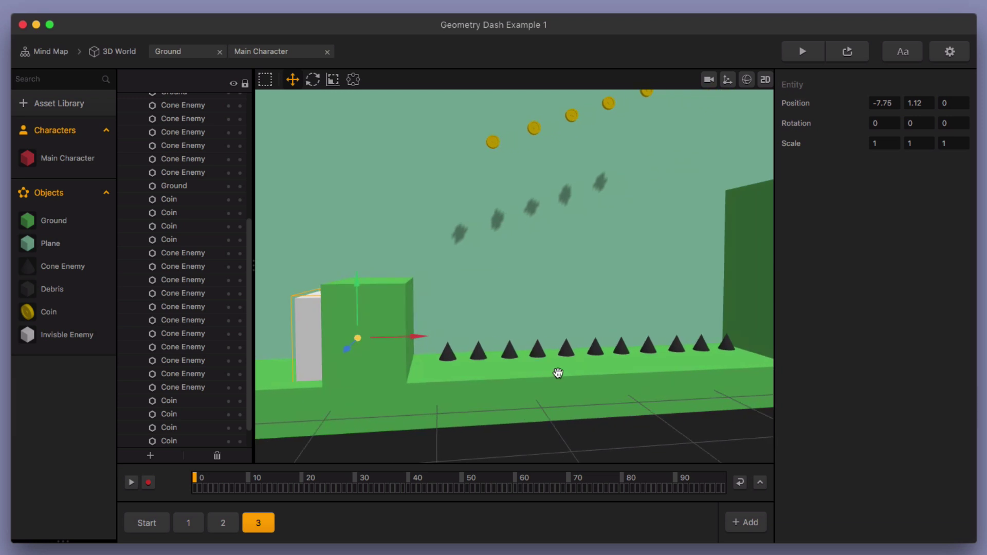
{"action": "scroll", "coordinate": [563, 374], "scroll_direction": "down", "scroll_amount": 3}
{"action": "left_click_drag", "start_coordinate": [666, 318], "coordinate": [647, 332]}
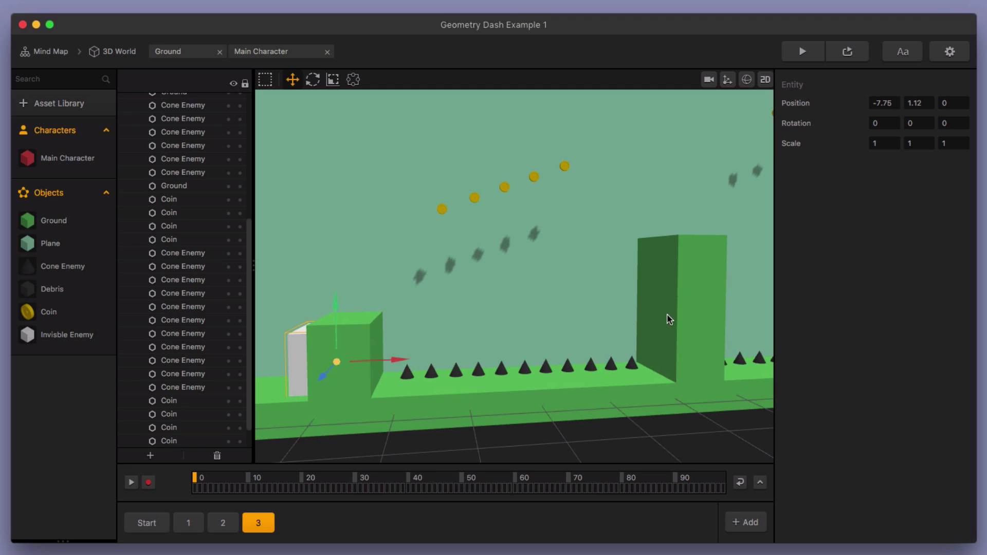
{"action": "scroll", "coordinate": [363, 452], "scroll_direction": "up", "scroll_amount": 4}
{"action": "left_click_drag", "start_coordinate": [348, 403], "coordinate": [491, 401]}
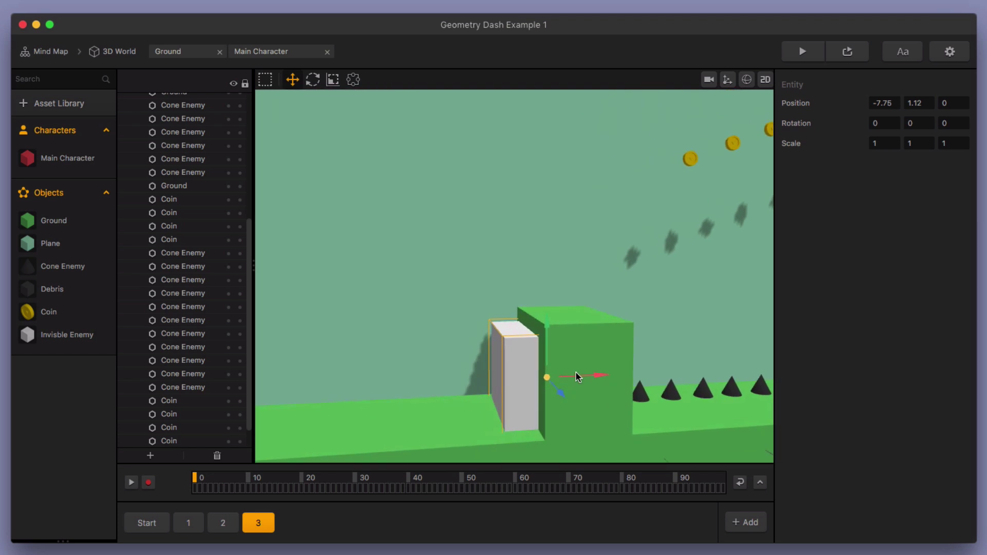
Step: Pull the Invisble Enemy out from the first block to X -9.59 and thin it to a 0.12 scale along X
{"action": "left_click_drag", "start_coordinate": [579, 373], "coordinate": [516, 400]}
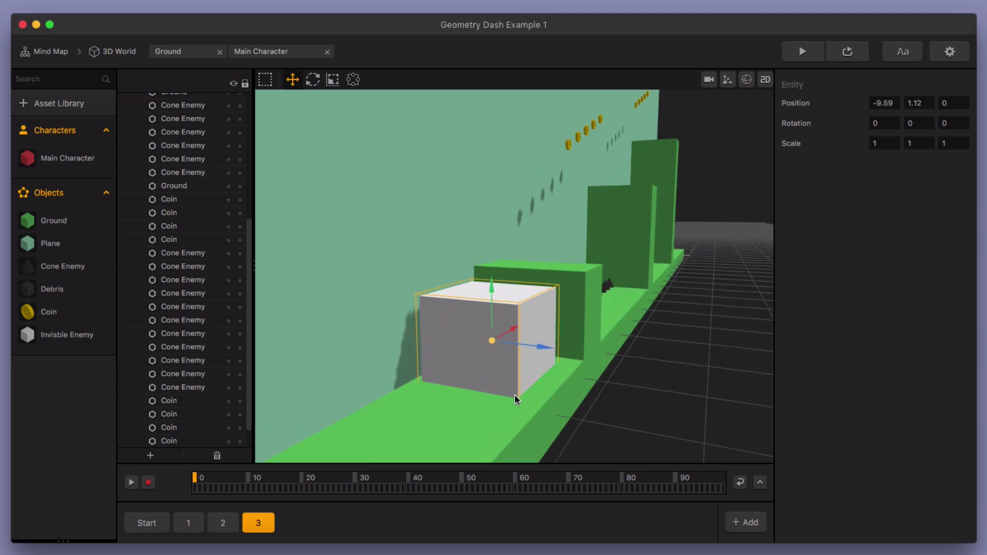
{"action": "left_click_drag", "start_coordinate": [547, 371], "coordinate": [490, 369]}
{"action": "left_click", "coordinate": [332, 79]}
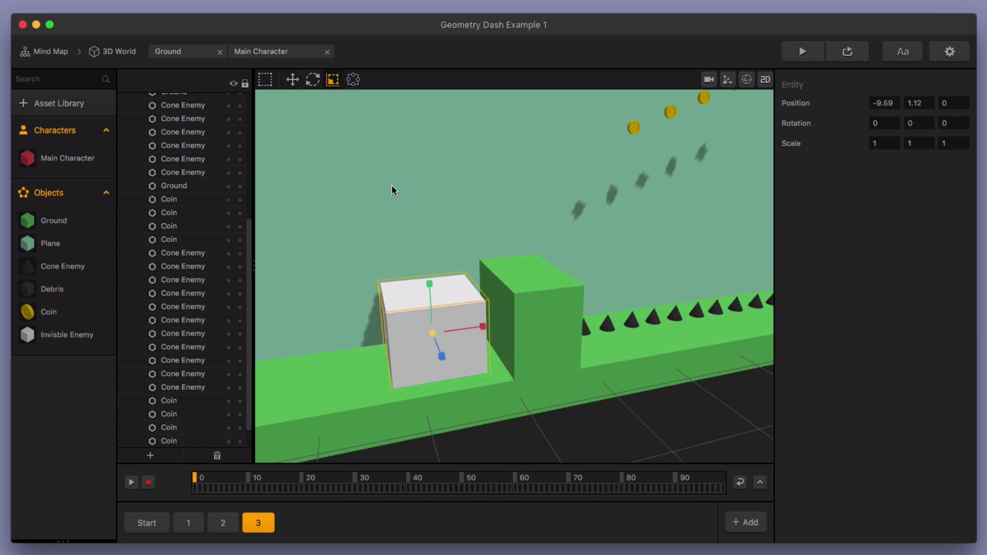
{"action": "left_click_drag", "start_coordinate": [483, 327], "coordinate": [429, 333]}
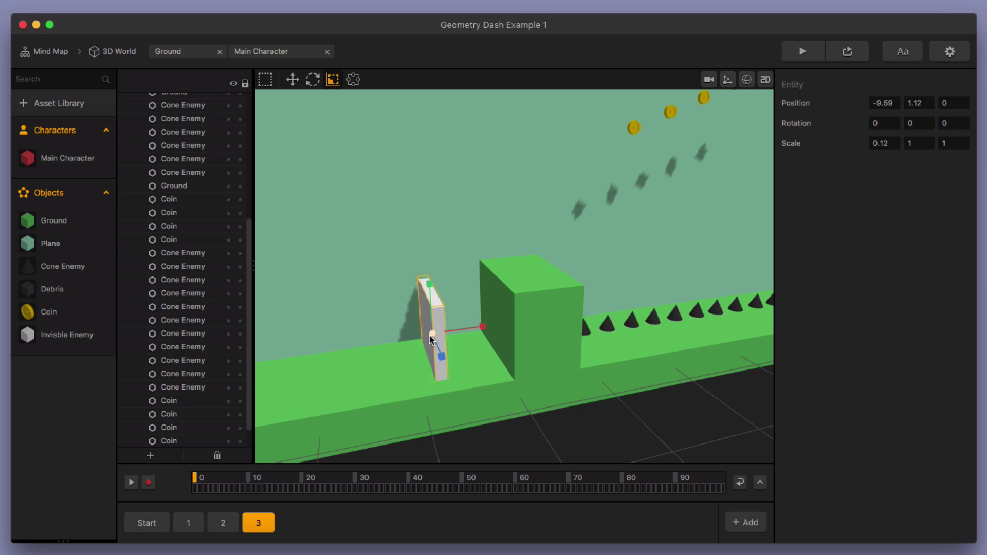
Step: Check the Affected Asset setting of the Main Character's If Collide node that leads to Defeat, and return to the 3D world
{"action": "double_click", "coordinate": [88, 157]}
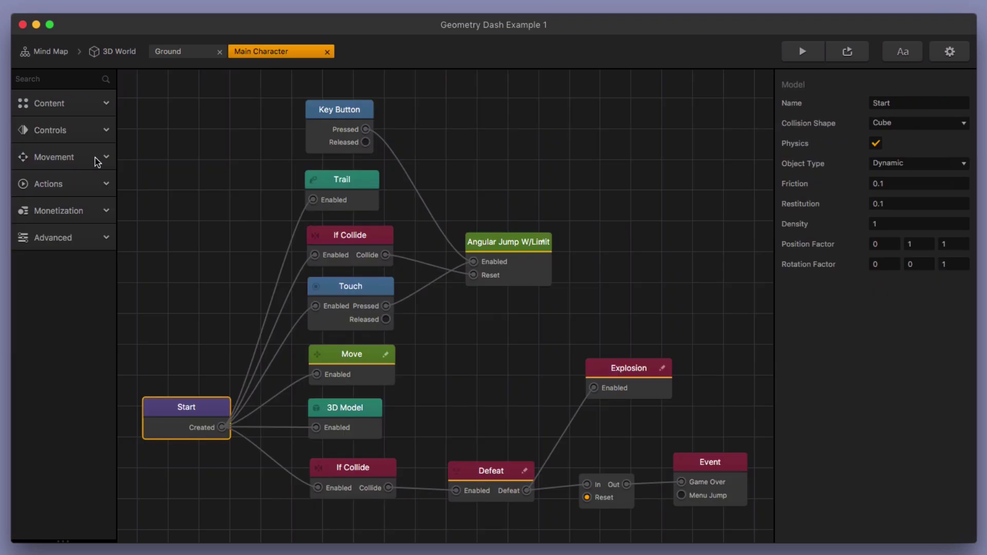
{"action": "left_click", "coordinate": [378, 481]}
{"action": "left_click", "coordinate": [920, 143]}
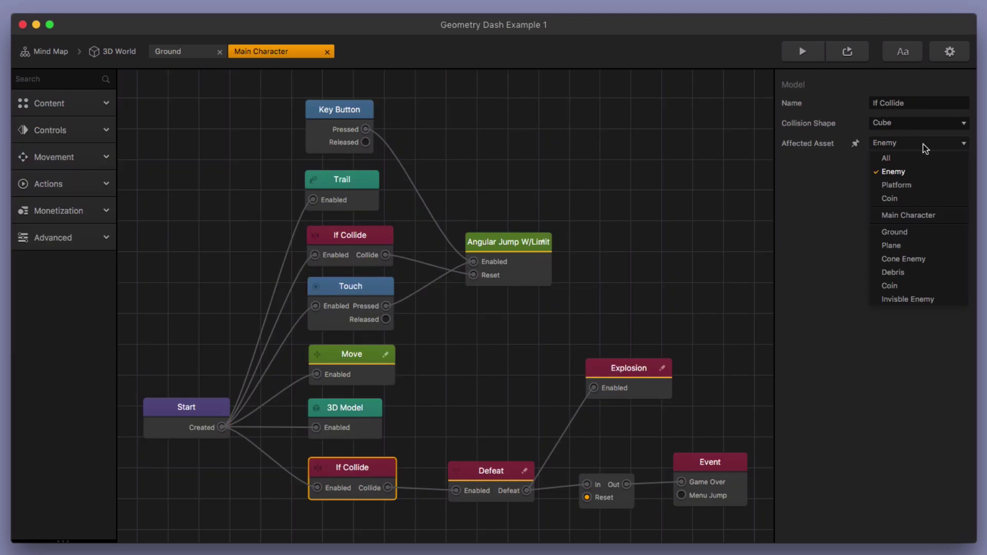
{"action": "left_click", "coordinate": [930, 386]}
{"action": "left_click", "coordinate": [119, 52]}
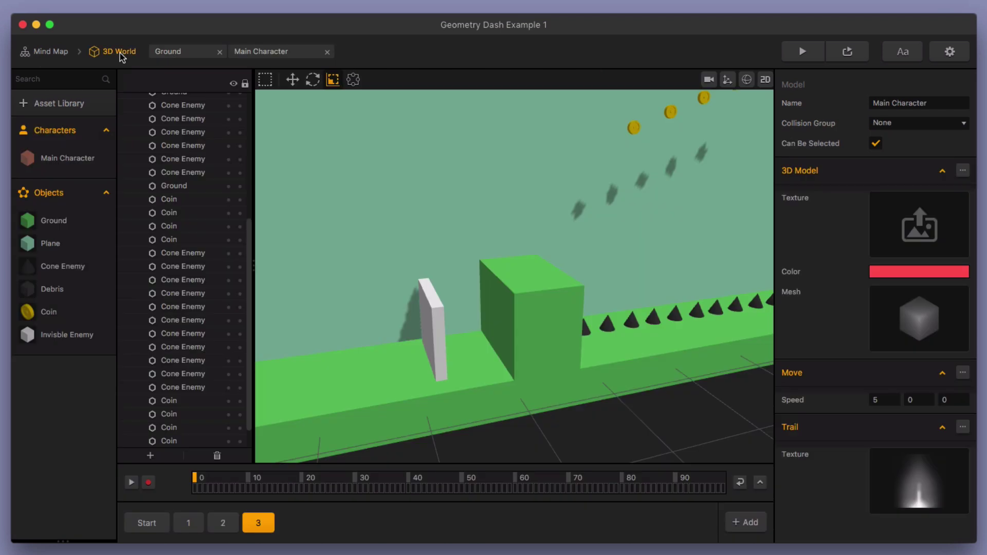
Step: Move the thin Invisble Enemy along X to -8.76, closer to the front of the first block
{"action": "left_click", "coordinate": [442, 328]}
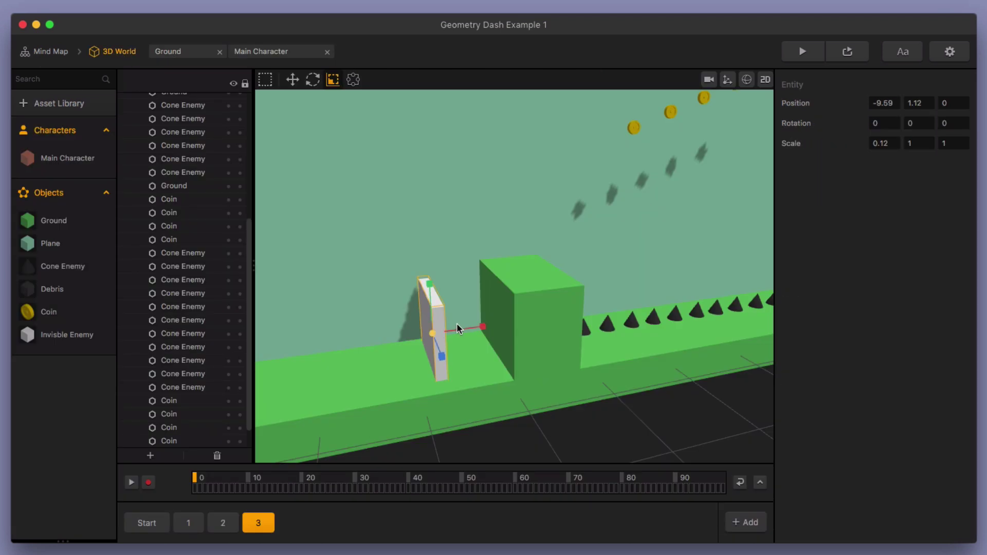
{"action": "left_click", "coordinate": [292, 79]}
{"action": "left_click_drag", "start_coordinate": [467, 329], "coordinate": [503, 338]}
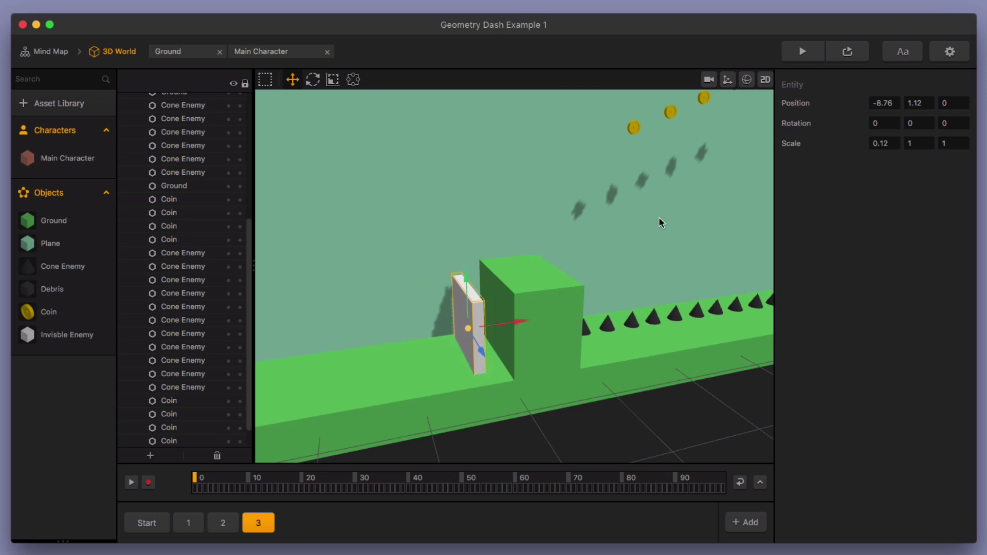
Step: Playtest section 3 in the preview to check the collision in front of the first block
{"action": "left_click", "coordinate": [264, 522]}
{"action": "left_click", "coordinate": [802, 53]}
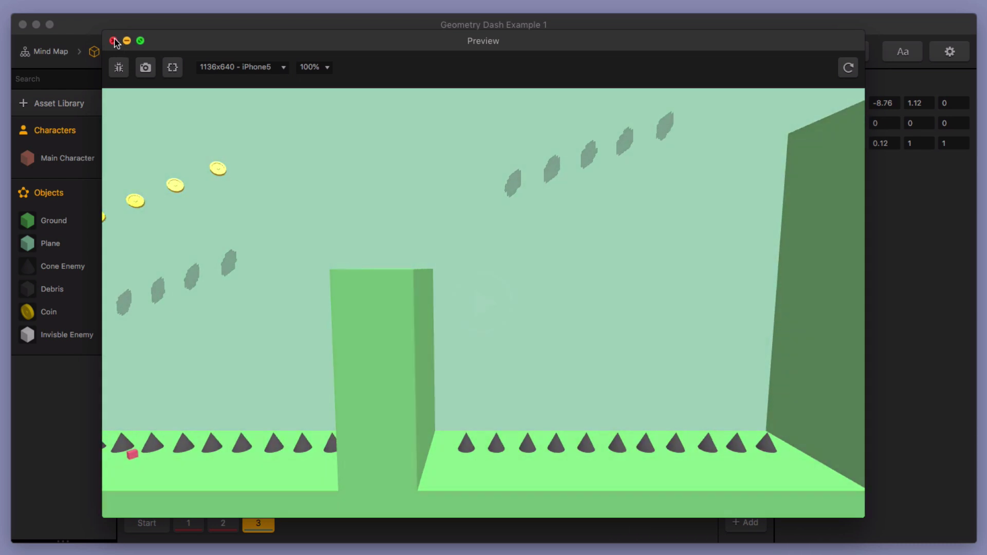
{"action": "left_click", "coordinate": [113, 41]}
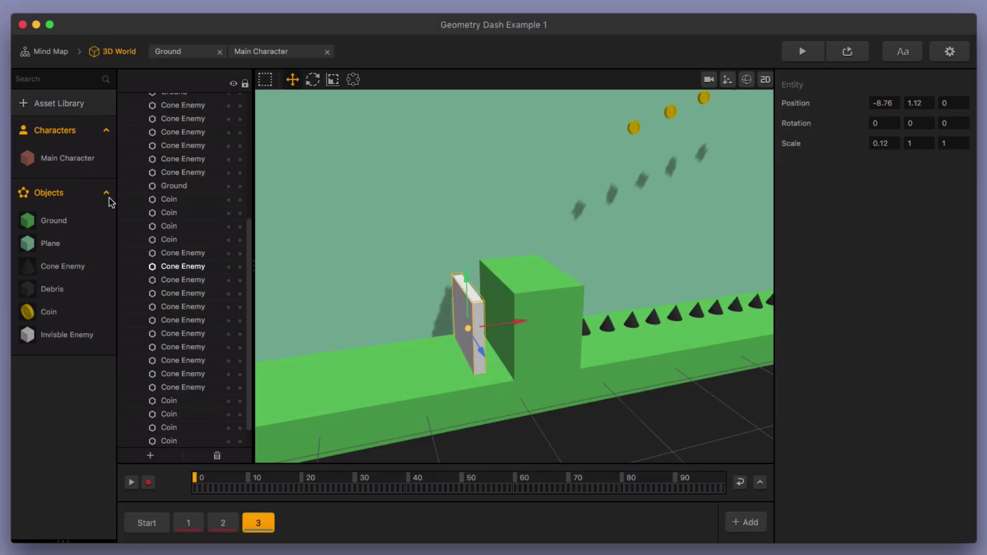
Step: Enable physics on the Invisble Enemy's Start node, set its object type to Static, and run a playtest
{"action": "double_click", "coordinate": [73, 336]}
{"action": "left_click", "coordinate": [383, 349]}
{"action": "left_click", "coordinate": [874, 125]}
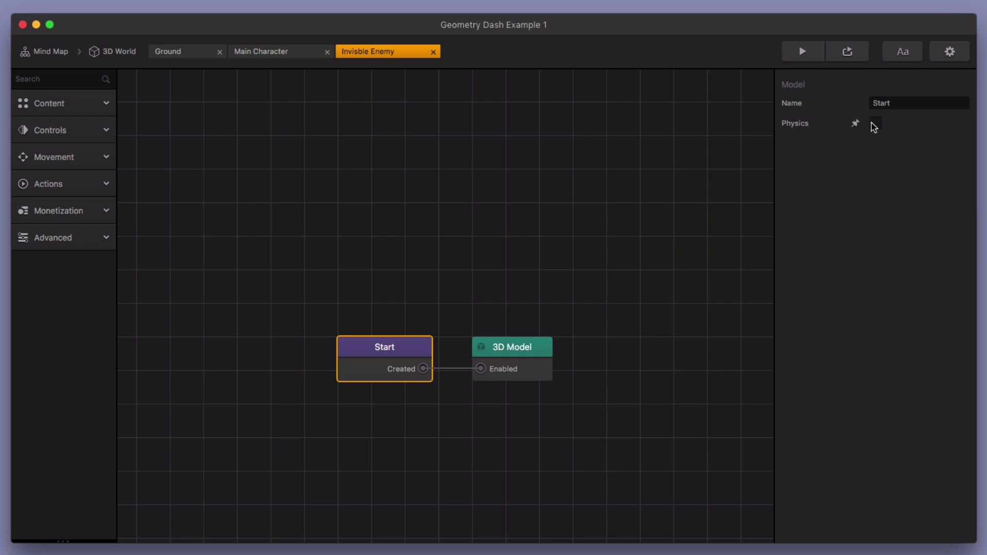
{"action": "left_click", "coordinate": [907, 164]}
{"action": "left_click", "coordinate": [919, 178]}
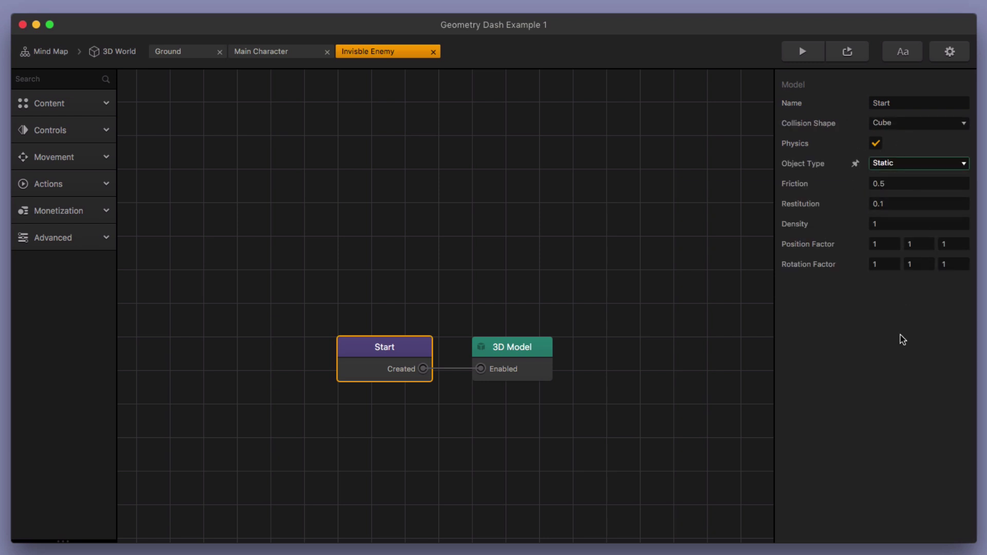
{"action": "left_click", "coordinate": [803, 51]}
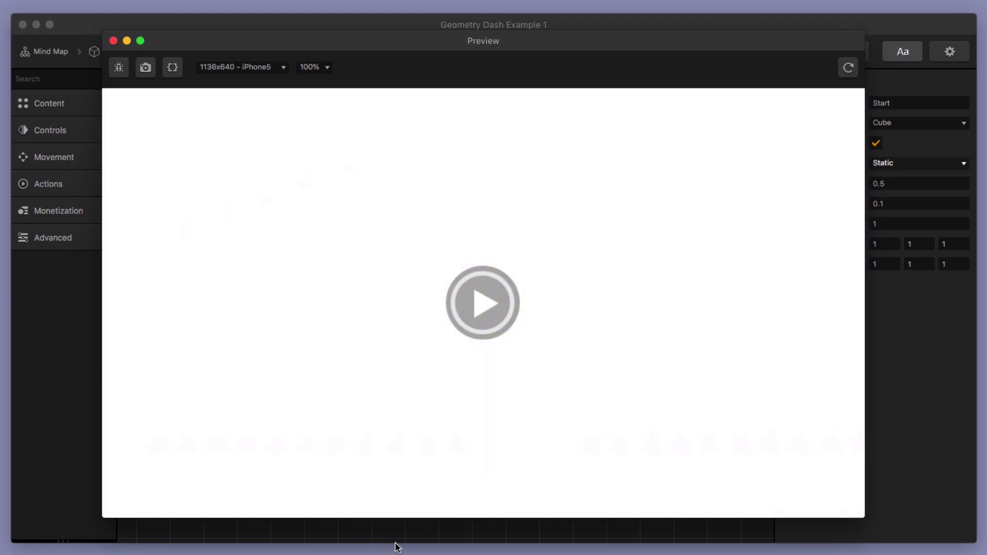
{"action": "left_click", "coordinate": [114, 41]}
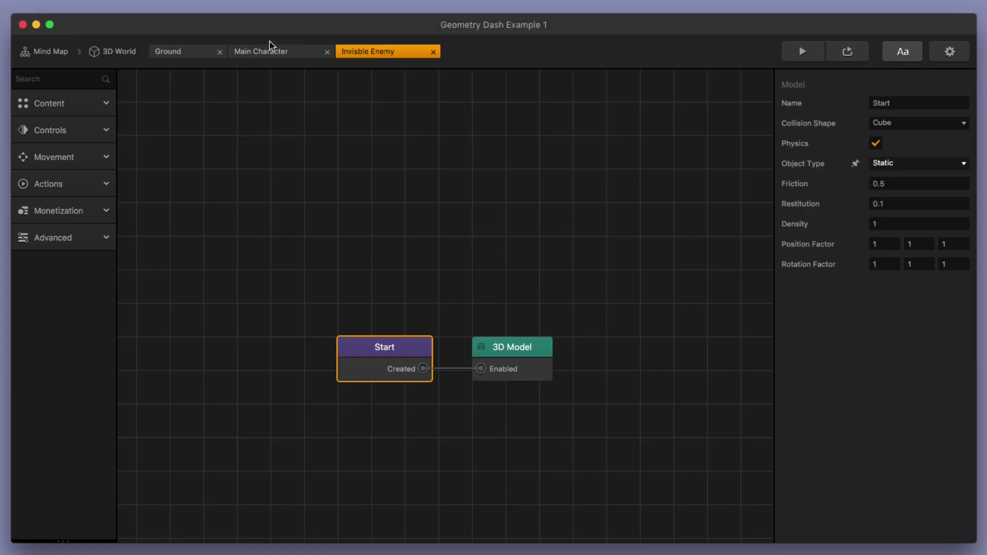
Step: Reposition the Invisble Enemy along X to -8.59, just in front of the first block of section 3
{"action": "left_click", "coordinate": [124, 51]}
{"action": "left_click", "coordinate": [461, 337]}
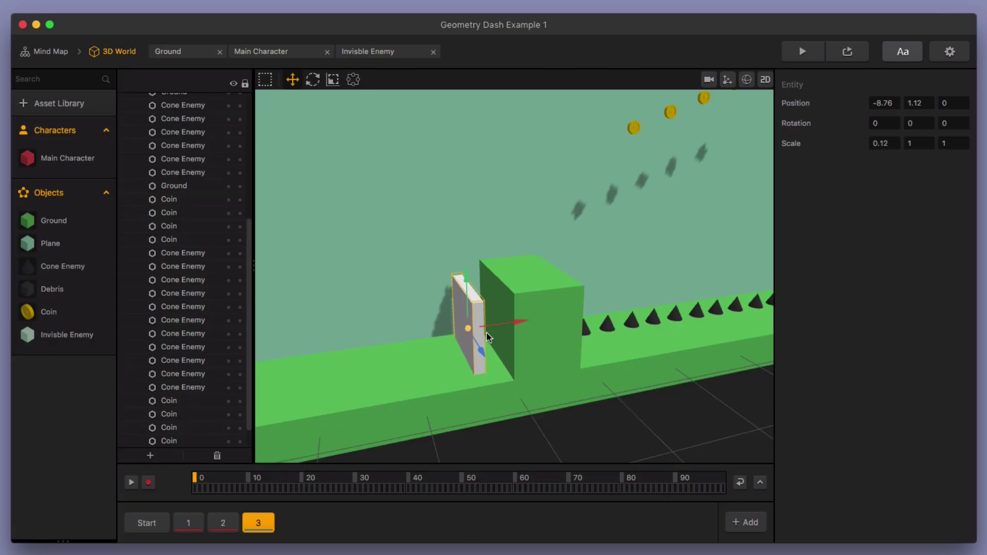
{"action": "left_click_drag", "start_coordinate": [492, 323], "coordinate": [526, 329]}
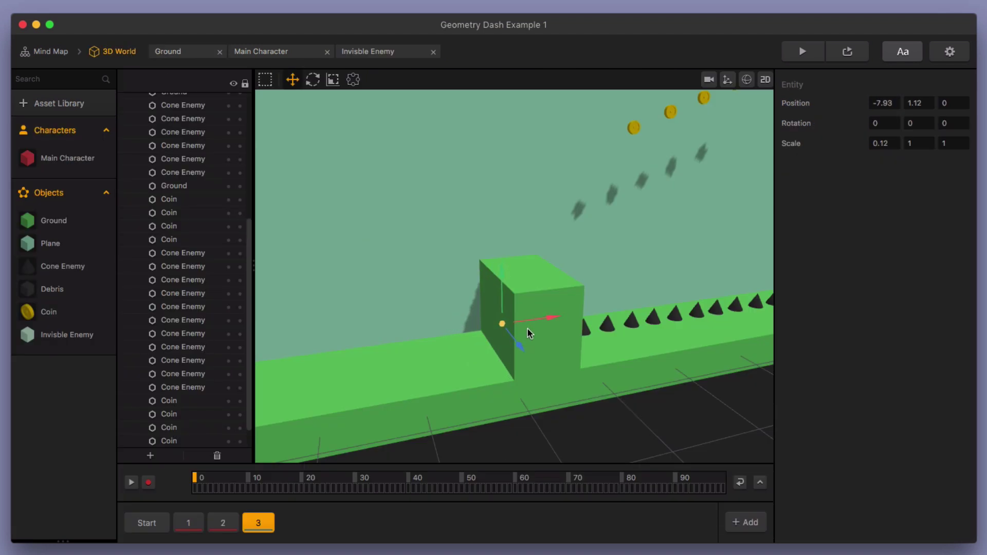
{"action": "right_click_drag", "start_coordinate": [538, 353], "coordinate": [520, 341]}
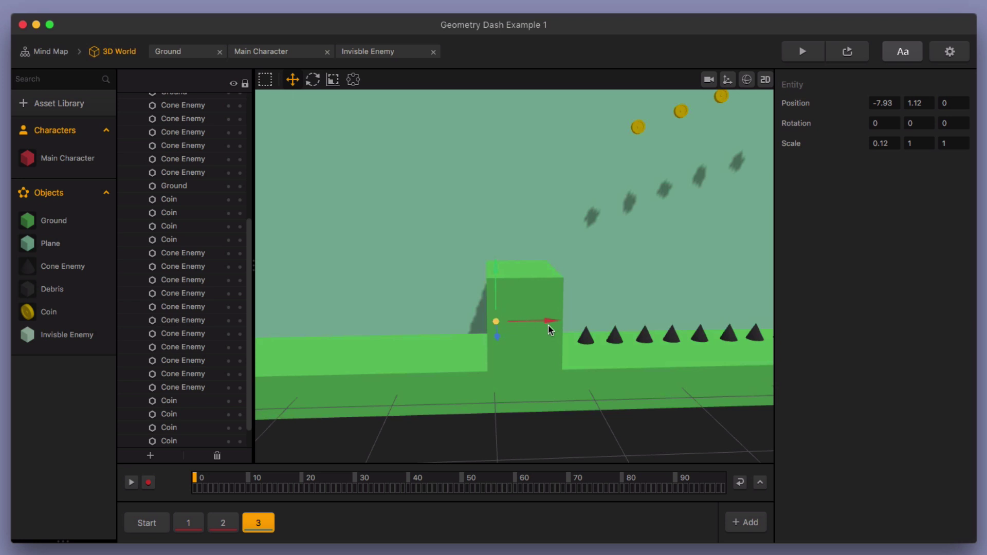
{"action": "left_click_drag", "start_coordinate": [545, 323], "coordinate": [517, 324]}
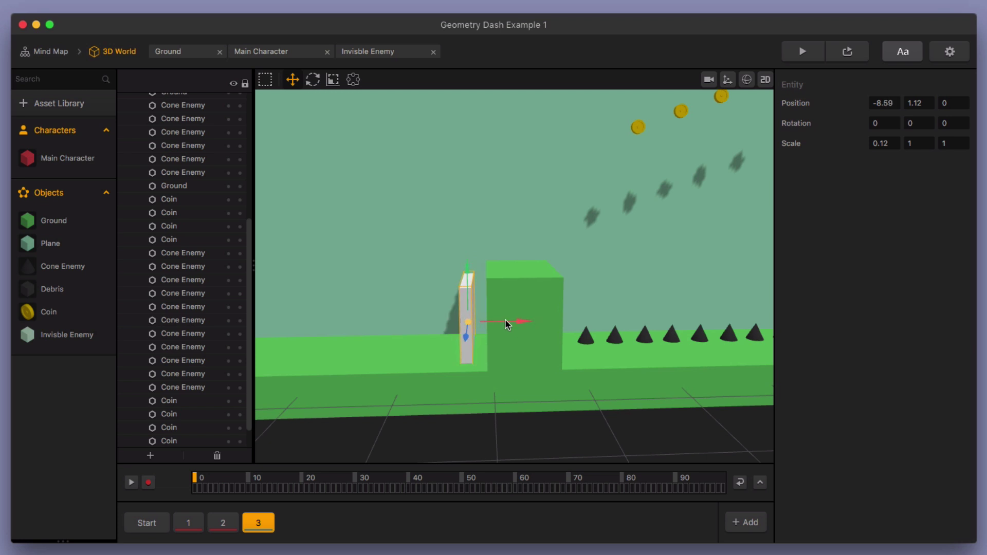
Step: Delete the 3D Model node from the Invisble Enemy's logic
{"action": "double_click", "coordinate": [94, 337]}
{"action": "left_click", "coordinate": [533, 313]}
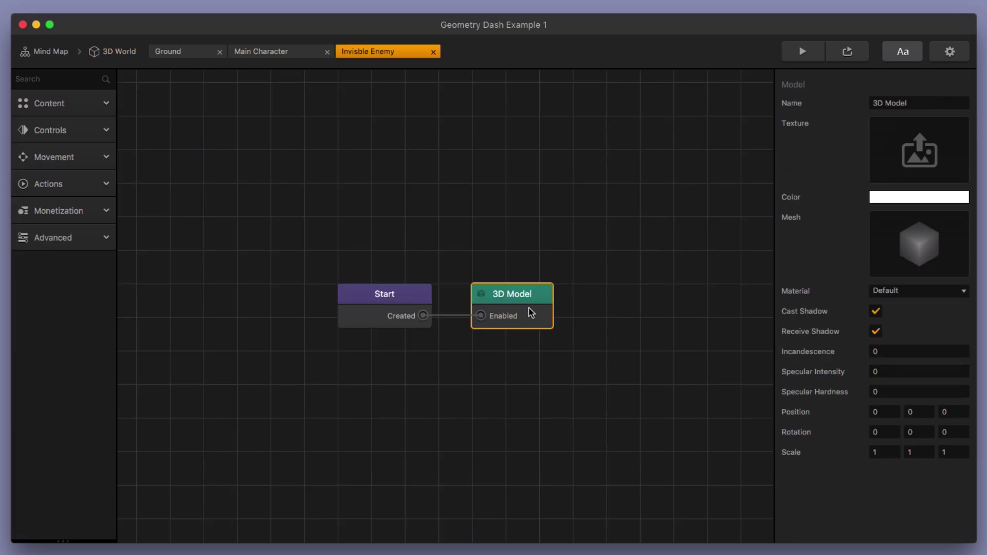
{"action": "key", "text": "Delete"}
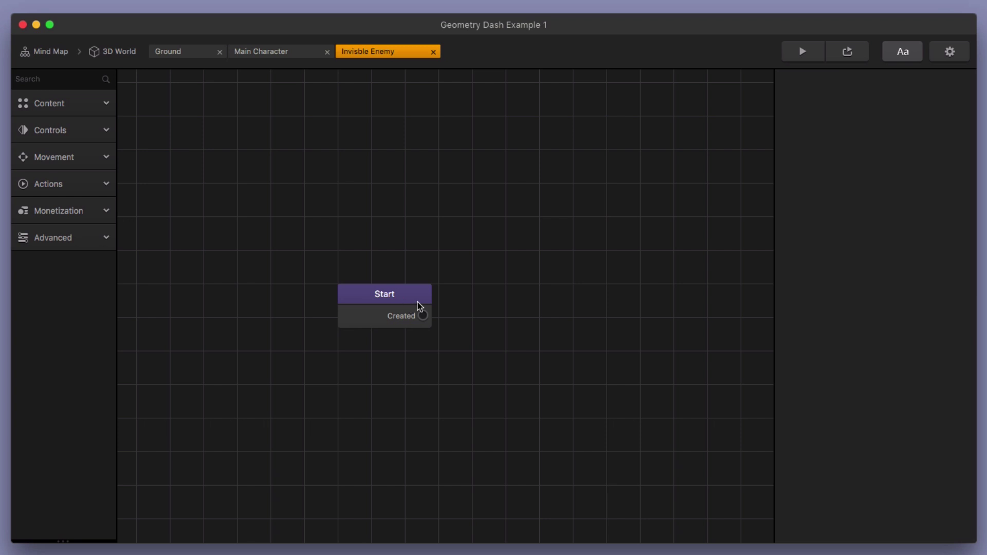
Step: Move the modelless Invisble Enemy in the 3D world closer to the first block's front face, to X -8.43
{"action": "left_click", "coordinate": [126, 54]}
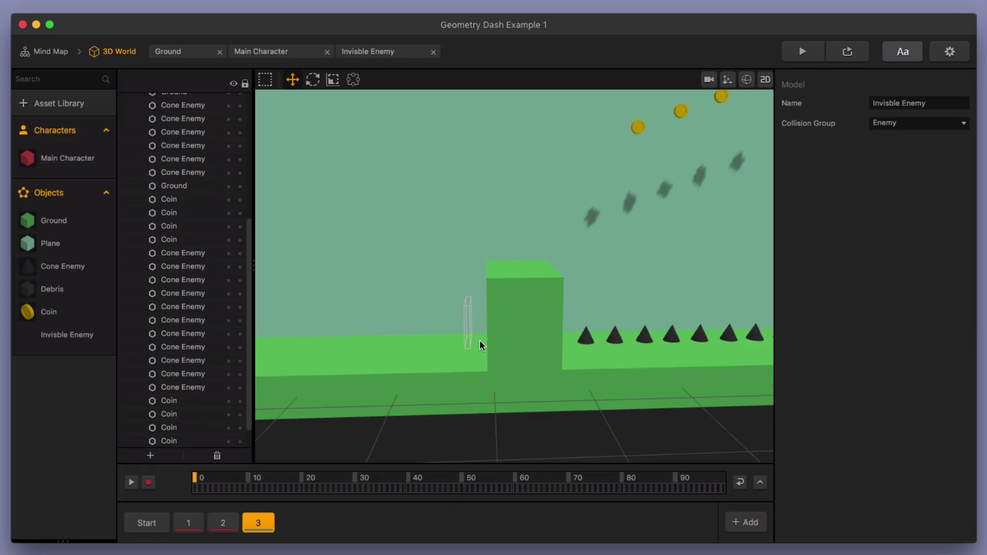
{"action": "scroll", "coordinate": [478, 344], "scroll_direction": "up", "scroll_amount": 5}
{"action": "left_click_drag", "start_coordinate": [526, 342], "coordinate": [444, 380]}
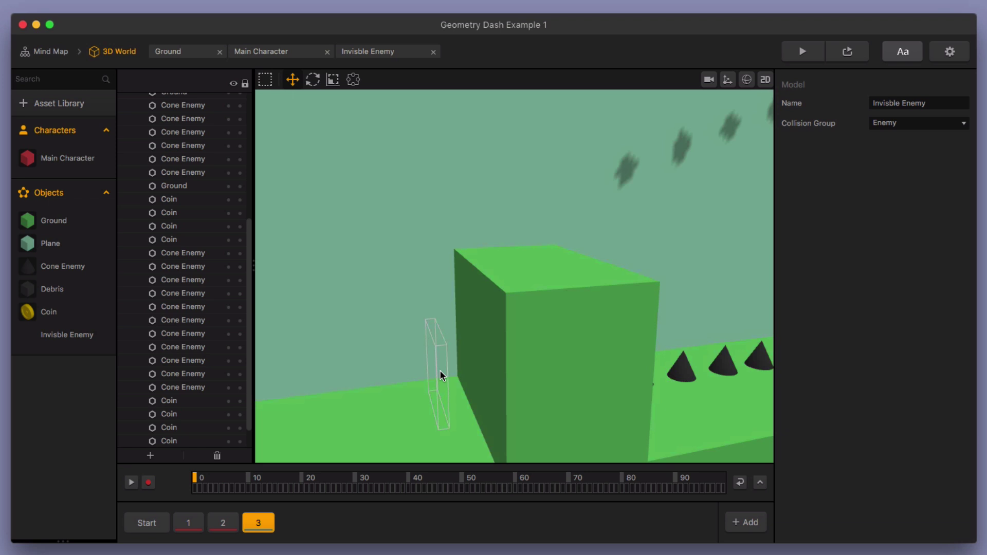
{"action": "left_click", "coordinate": [442, 376]}
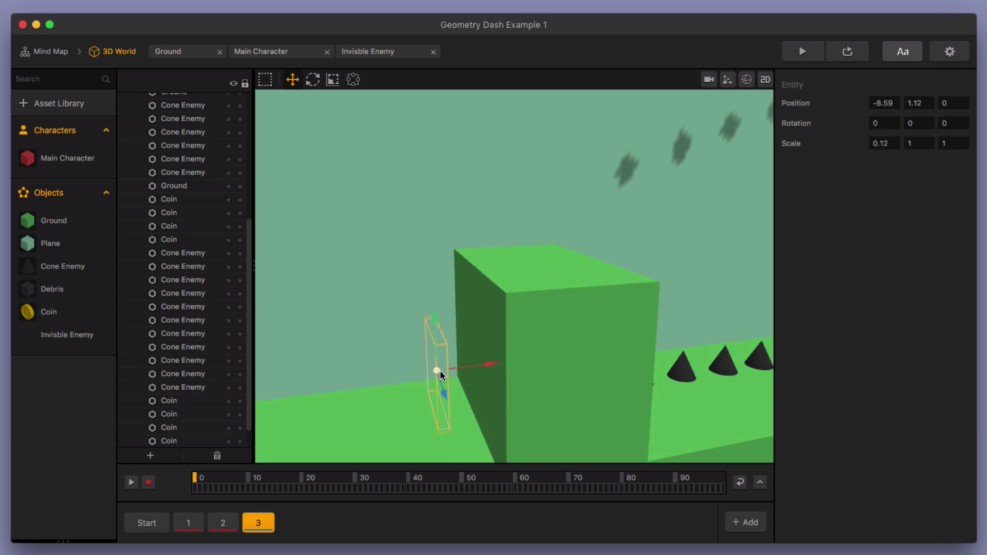
{"action": "left_click_drag", "start_coordinate": [462, 370], "coordinate": [501, 364]}
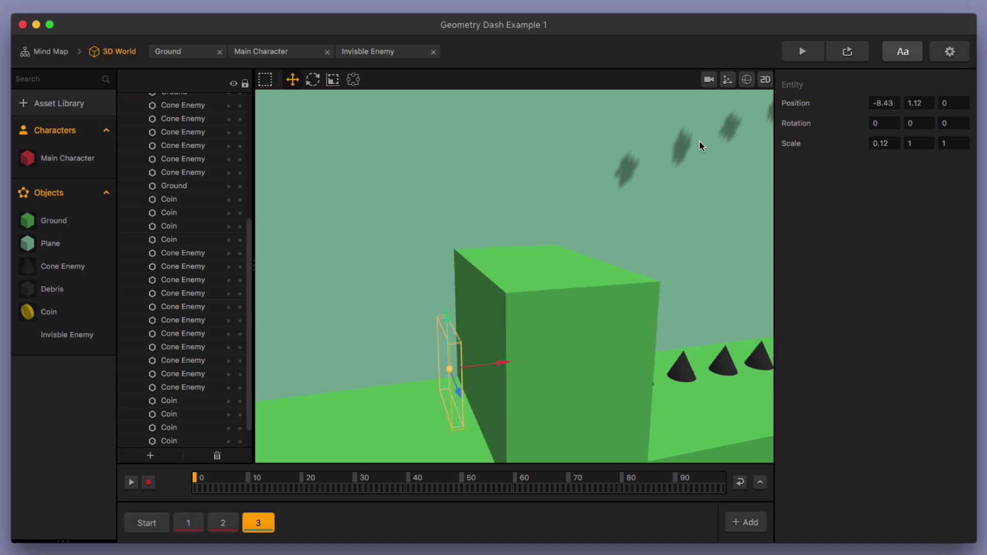
Step: View the Invisble Enemy's outline against the block's front face and playtest the level in the preview
{"action": "middle_click_drag", "start_coordinate": [483, 377], "coordinate": [520, 376]}
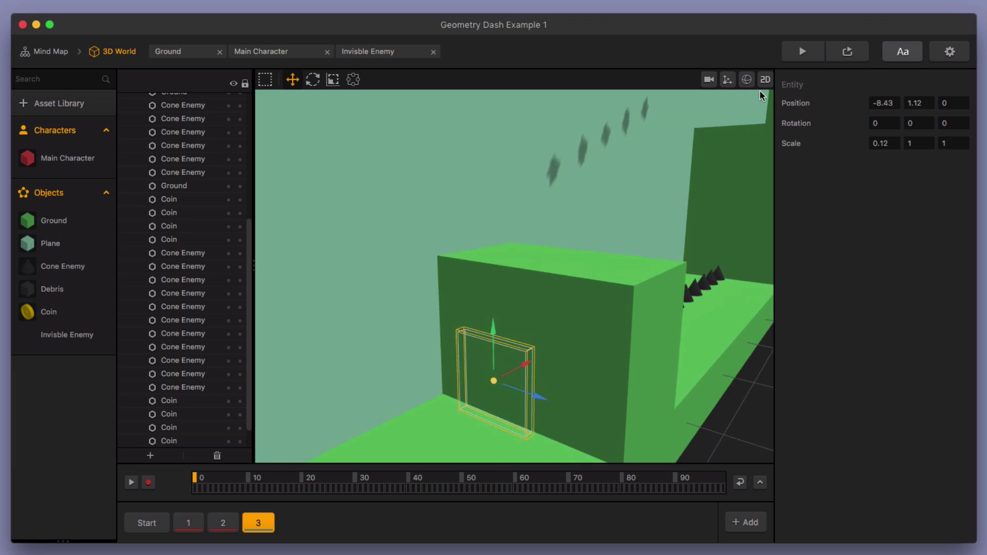
{"action": "left_click", "coordinate": [748, 83]}
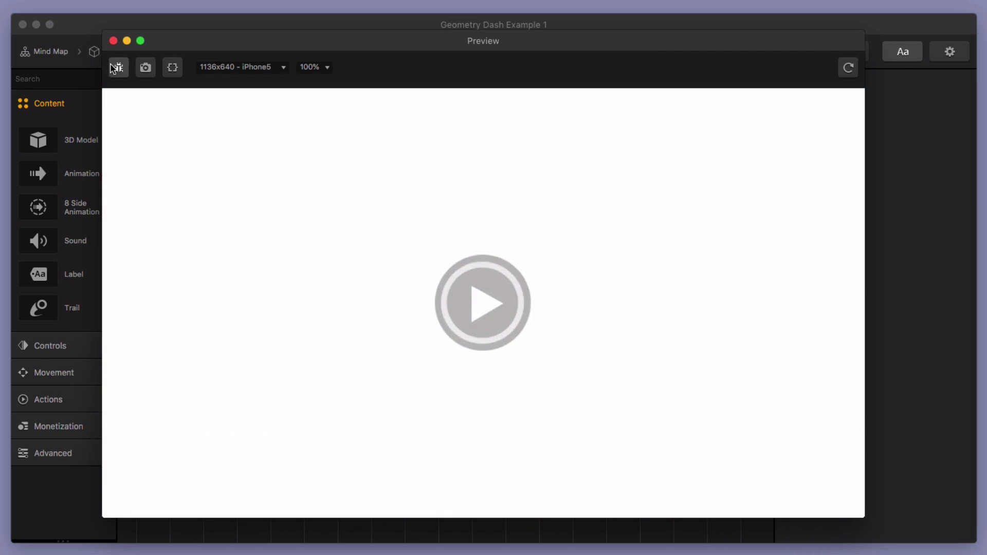
{"action": "left_click", "coordinate": [113, 40]}
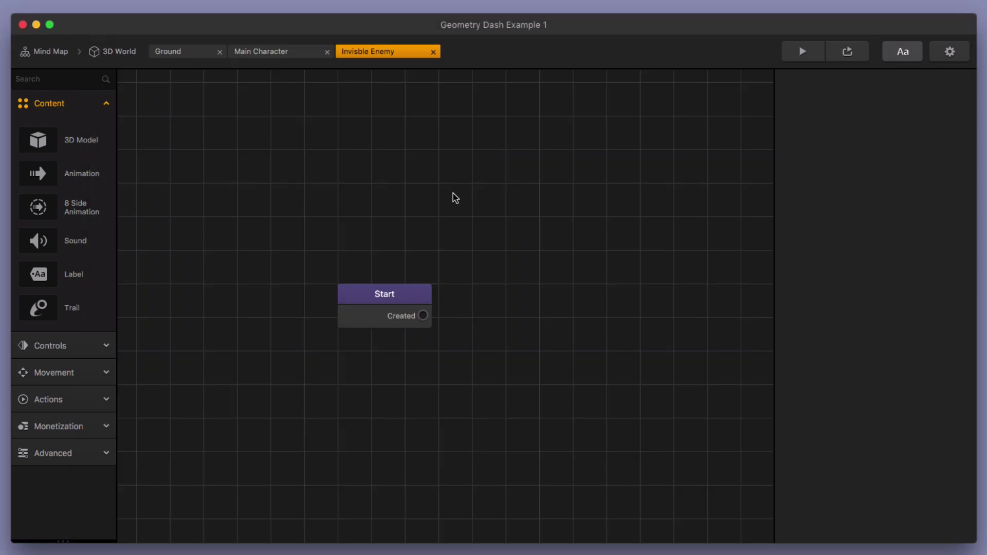